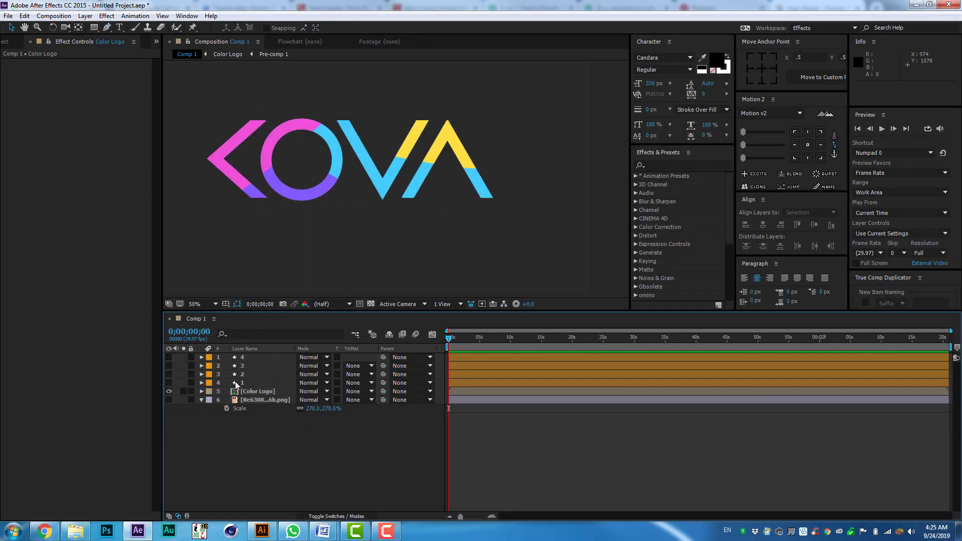
Add Trim Paths to the chevron and keyframe Start and End at 49% at 0s
click(441, 28)
click(476, 192)
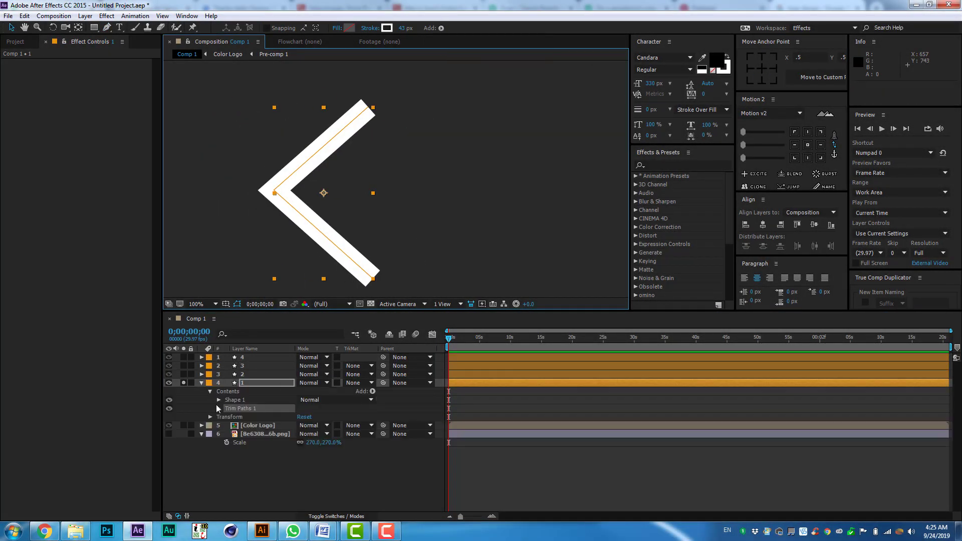
mouse_move(306, 417)
mouse_down()
mouse_move(321, 416)
mouse_move(281, 425)
mouse_up()
click(235, 417)
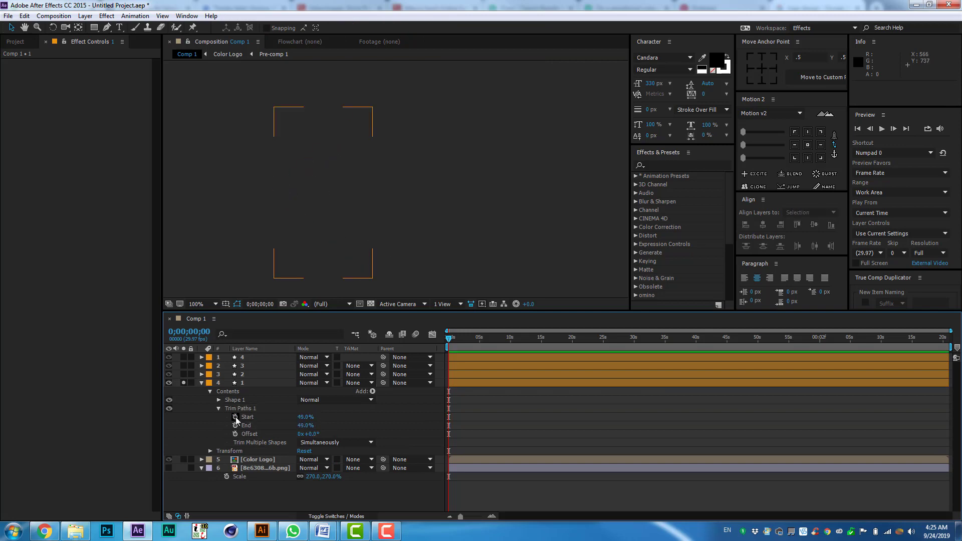
click(235, 426)
At 1 second, set Trim Paths Start to 100% and End to 0%
drag(448, 336, 455, 336)
drag(306, 416, 351, 416)
drag(306, 425, 281, 425)
key(equal)
key(equal)
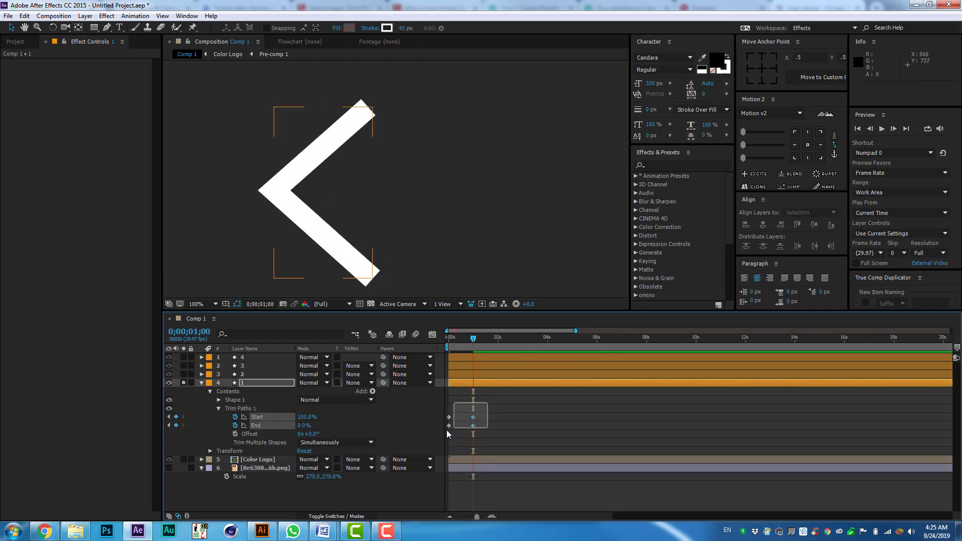
Apply Easy Ease to the chevron's Start and End keyframes
right_click(472, 425)
mouse_move(504, 411)
click(620, 430)
key(ctrl+k)
key(Return)
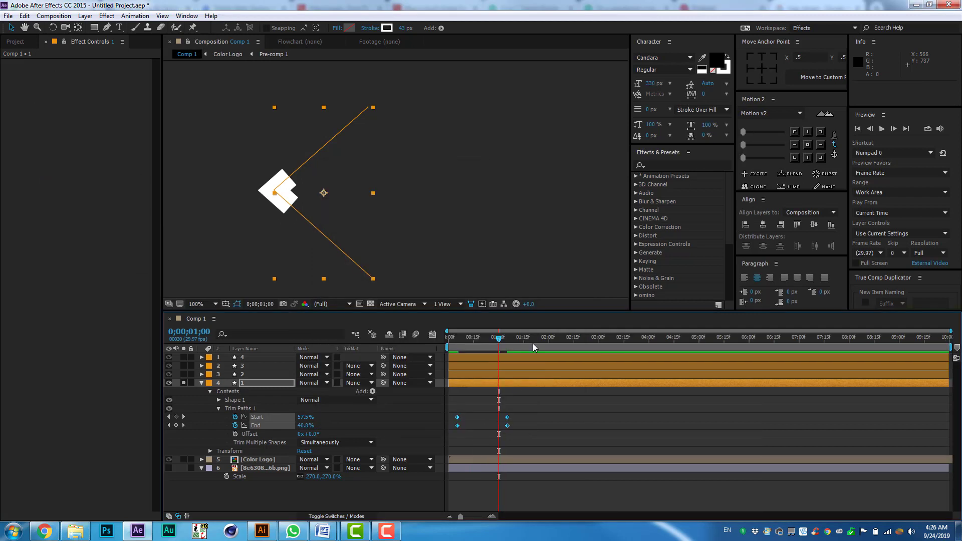
right_click(456, 425)
mouse_move(551, 418)
click(649, 440)
right_click(507, 425)
click(670, 463)
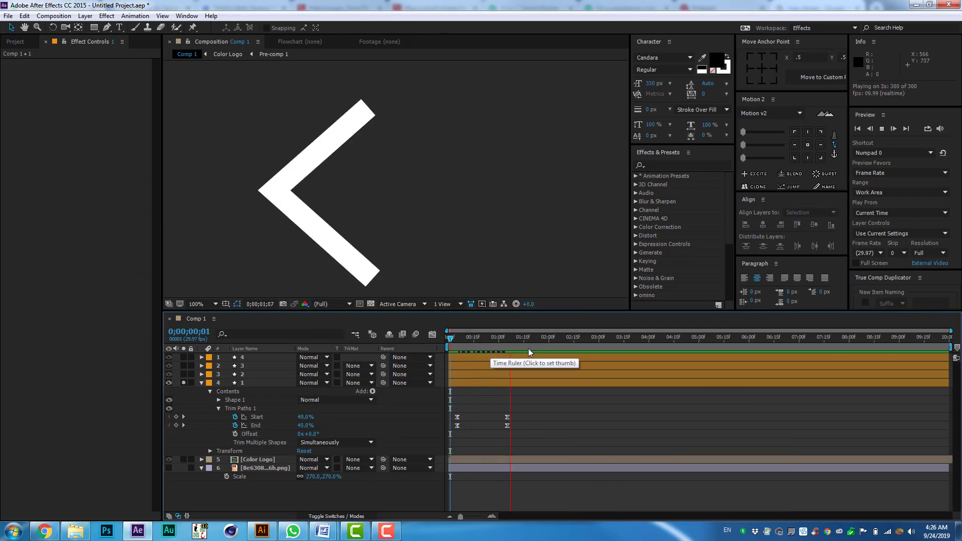
Shift the Start keyframes a few frames later and give Offset a small negative angle
click(464, 350)
drag(507, 417, 519, 419)
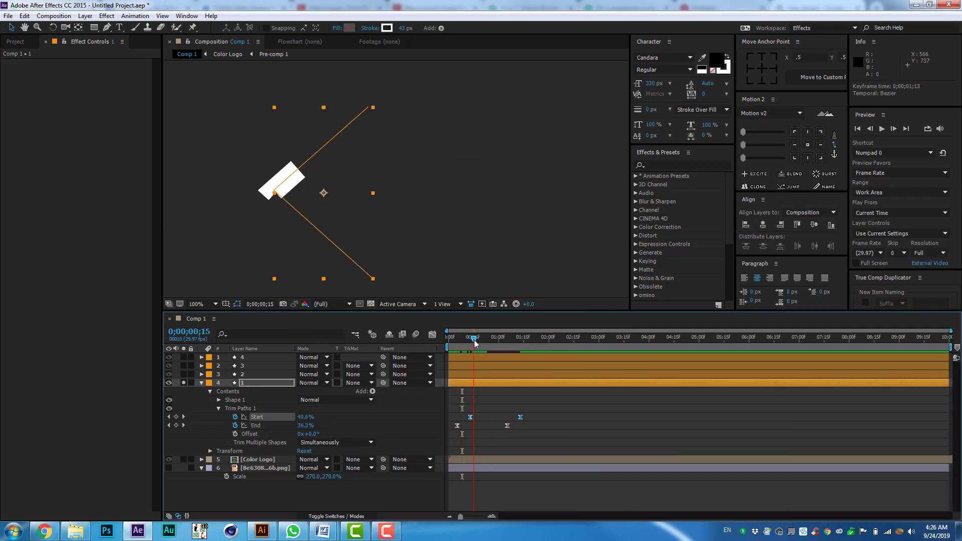
key(period)
drag(328, 433, 324, 433)
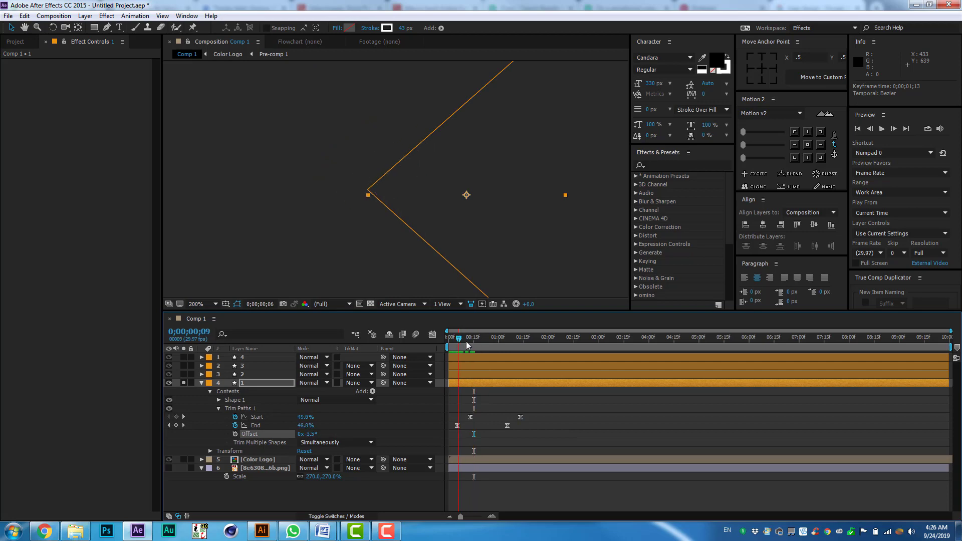
Show the Start property's speed curve in the Graph Editor, ending at 1;13
key(k)
key(k)
key(comma)
click(257, 417)
key(shift+F3)
Ease End's keyframes and lengthen its curve handles for a slow start and soft landing
key(grave)
drag(354, 401, 282, 475)
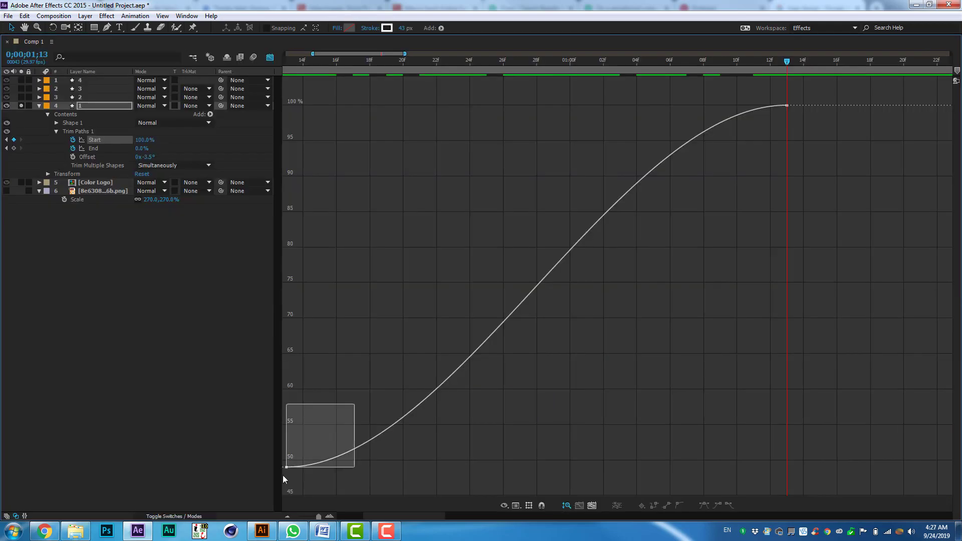
key(grave)
click(256, 425)
key(grave)
key(ctrl+a)
key(F9)
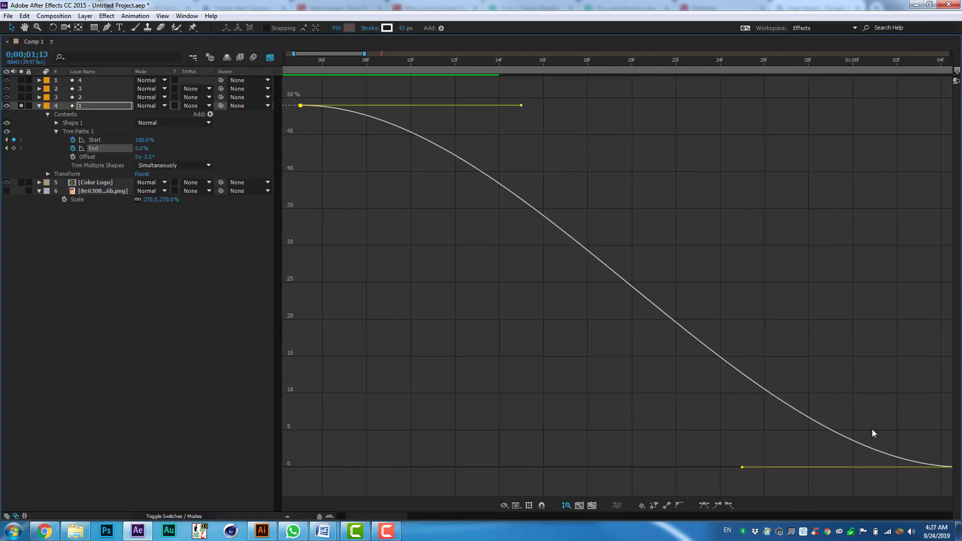
drag(739, 466, 788, 254)
drag(515, 103, 440, 82)
key(grave)
End the work area near two seconds, reshape the Start curve, and preview the reveal
drag(436, 336, 507, 345)
click(260, 434)
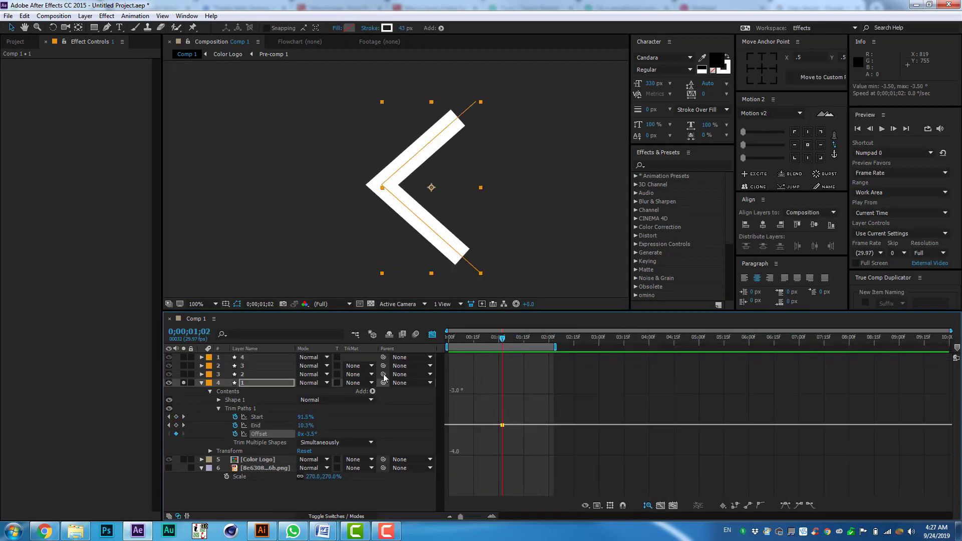
click(256, 417)
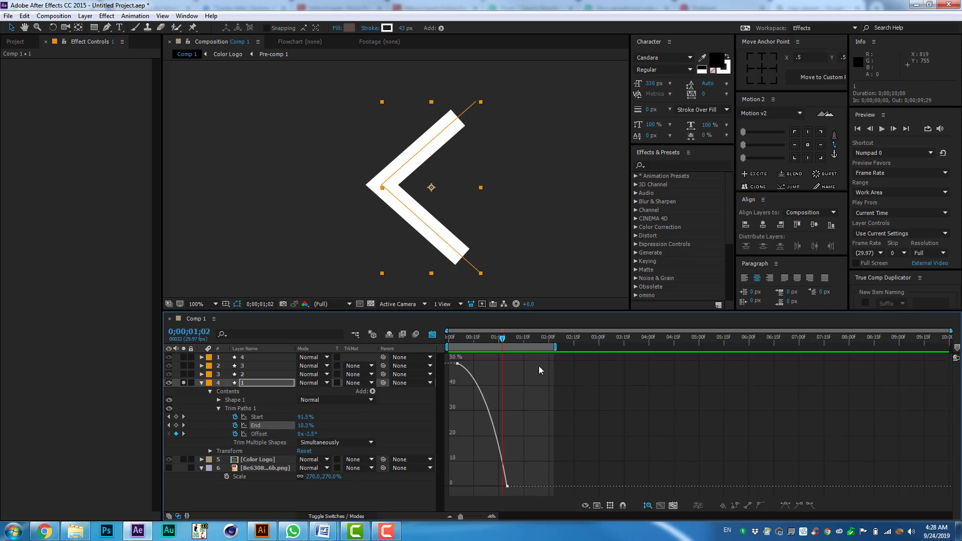
drag(624, 370, 773, 475)
key(space)
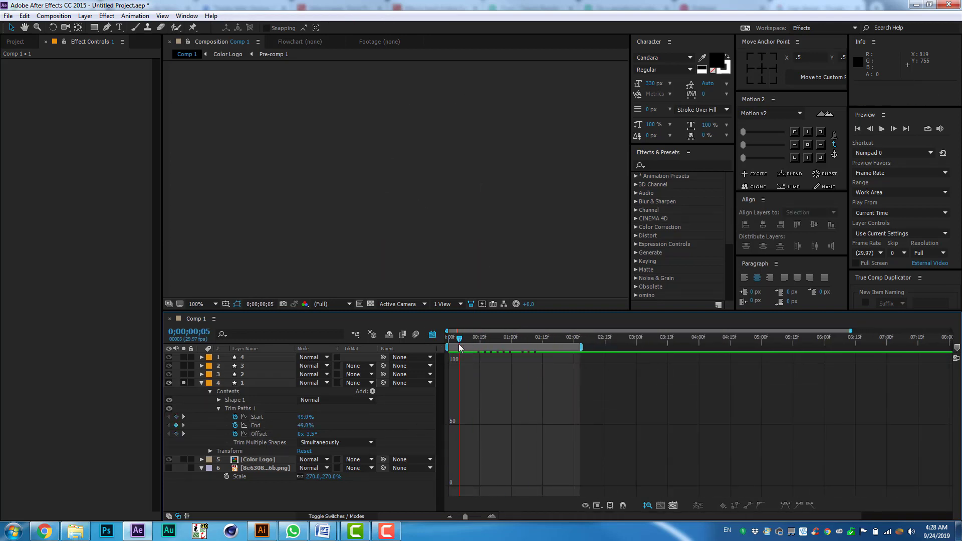
key(space)
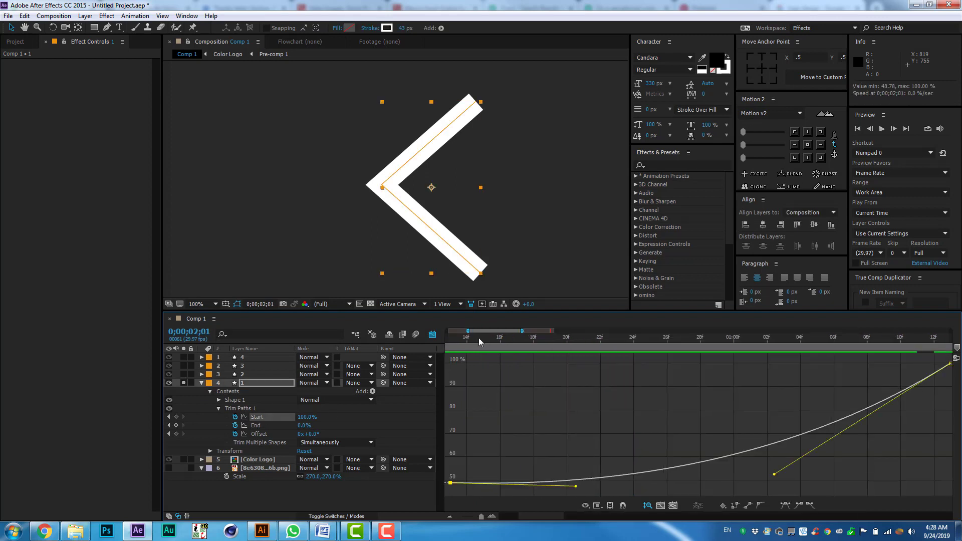
Check End's curve and preview again, stopping at 1;13 where the chevron is complete
click(479, 338)
click(263, 426)
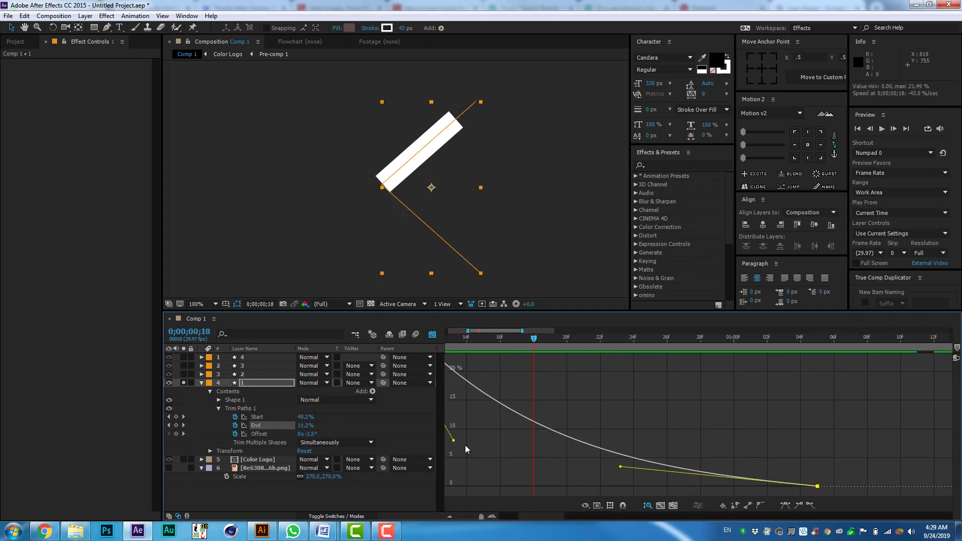
key(space)
click(461, 340)
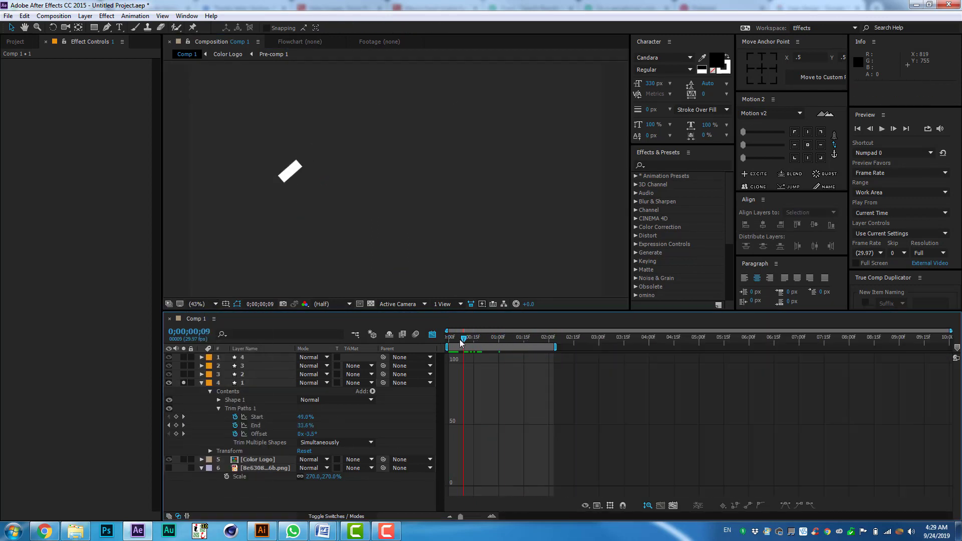
drag(461, 341, 558, 349)
Set the final Offset keyframe value to 0°
scroll(363, 253, up, 1)
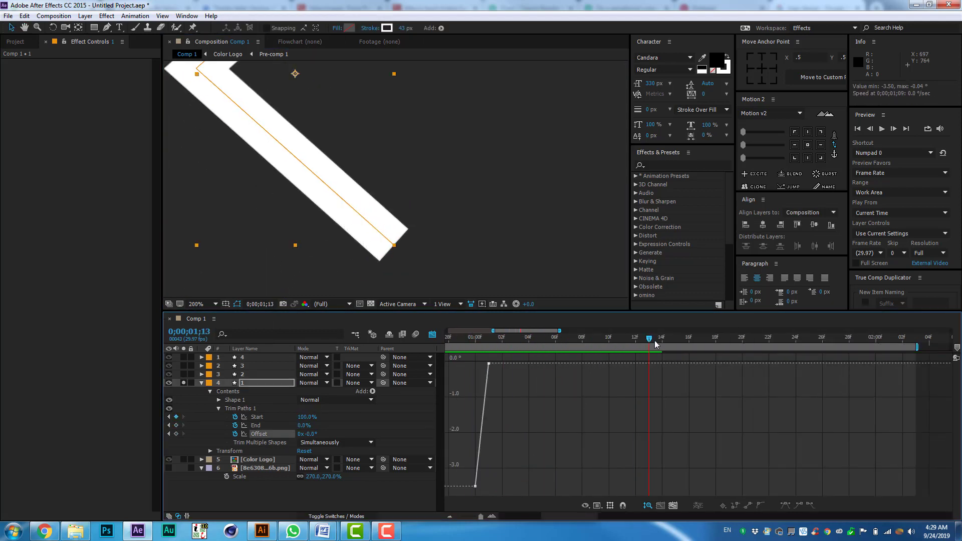
key(j)
click(315, 433)
text(0)
key(Return)
Show only the chevron's animated Trim Paths properties and select its keyframes
scroll(427, 229, down, 4)
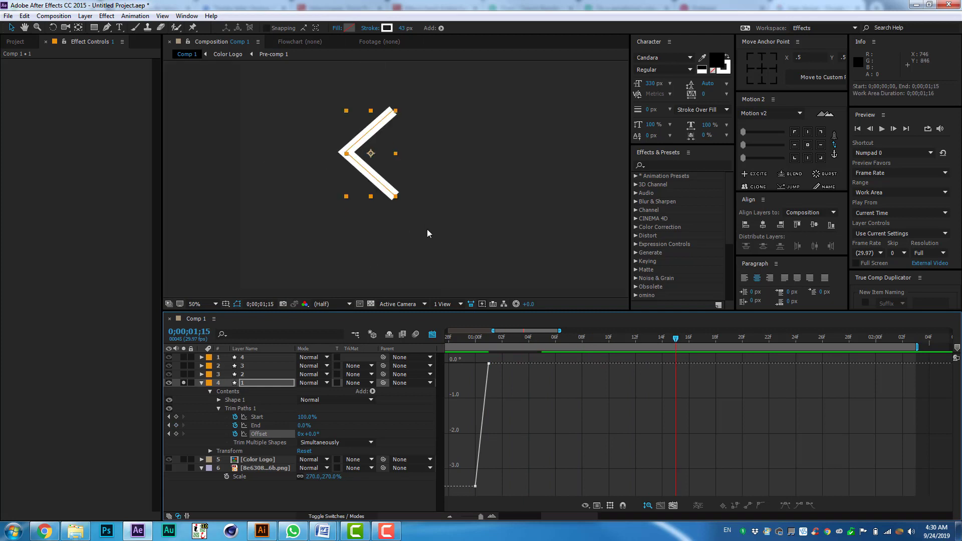
key(shift+F3)
key(u)
drag(560, 331, 727, 331)
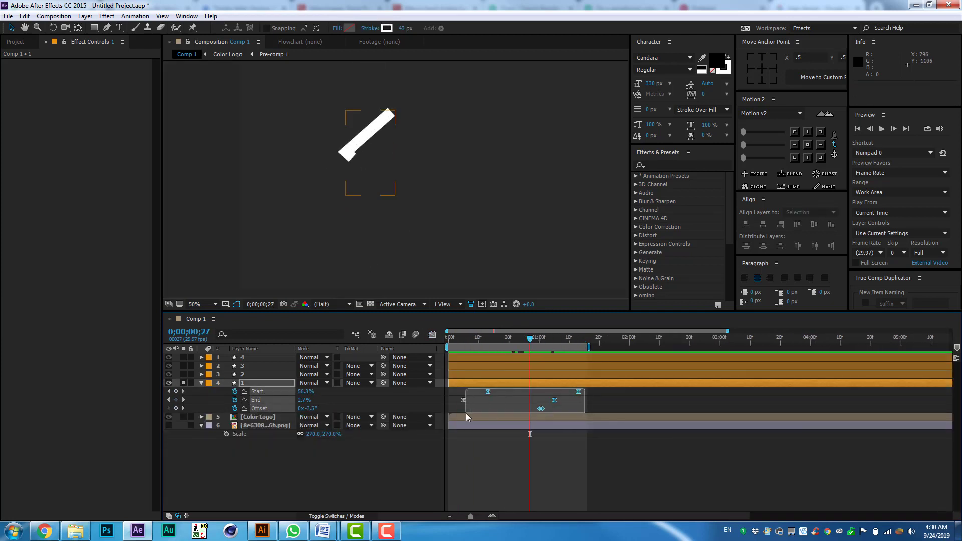
drag(501, 338, 453, 346)
key(Page_Down)
click(255, 399)
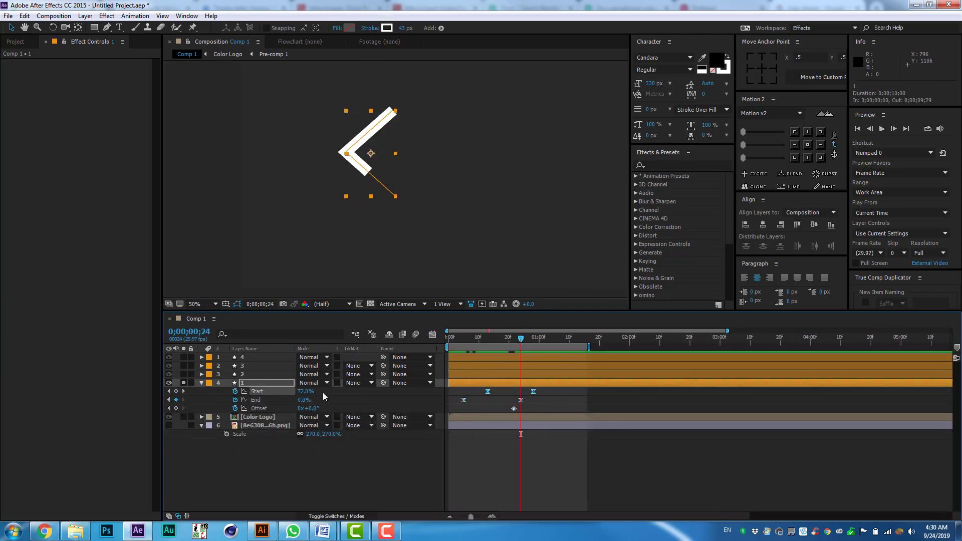
Drag Start's curve handles so its keyframe begins later with a steeper ease-in
key(shift+F3)
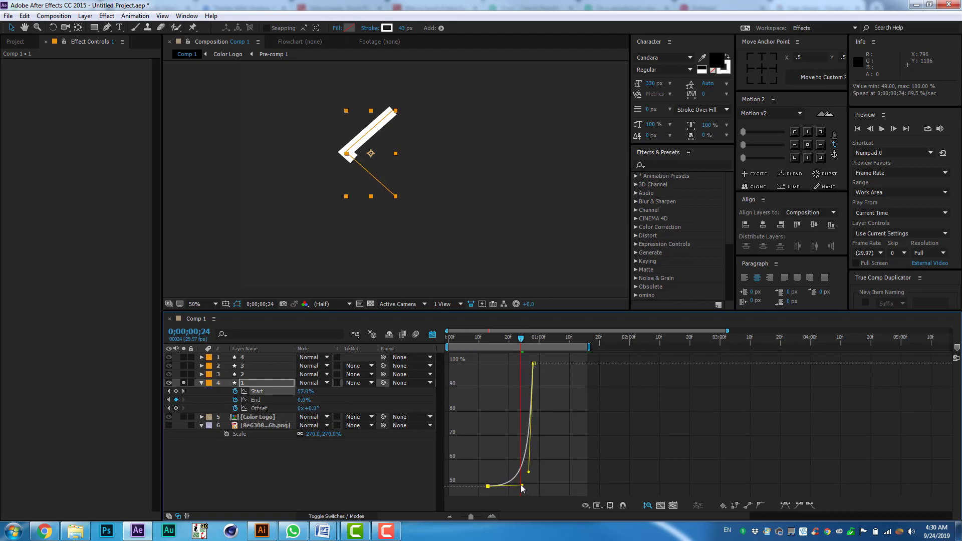
key(grave)
mouse_move(627, 462)
mouse_down()
mouse_move(571, 455)
mouse_move(661, 329)
mouse_up()
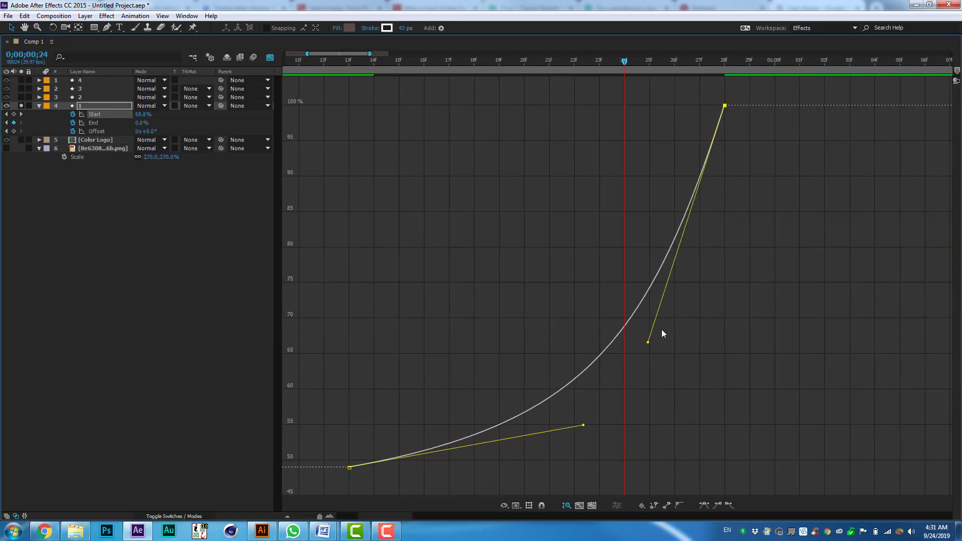
key(grave)
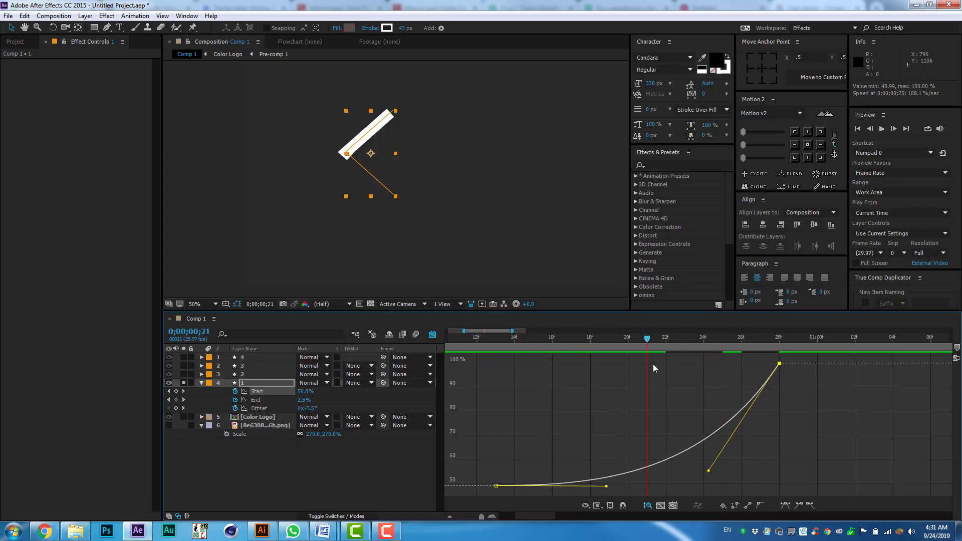
key(semicolon)
Duplicate the chevron layer at 1;04, creating layer 5
drag(464, 337, 509, 337)
key(ctrl+d)
click(168, 382)
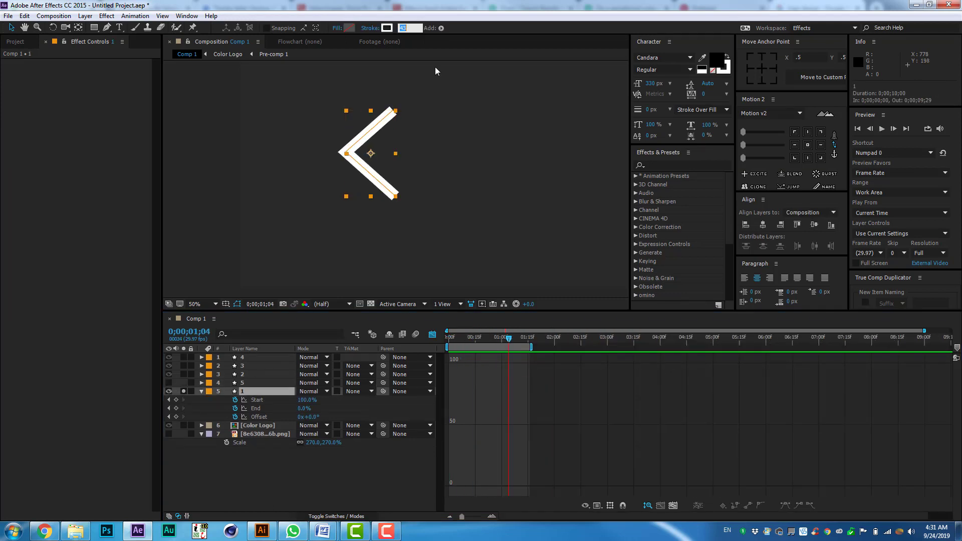
Solo duplicate layer 5 and label both chevron layers Dark Green
click(168, 382)
click(183, 382)
click(241, 382)
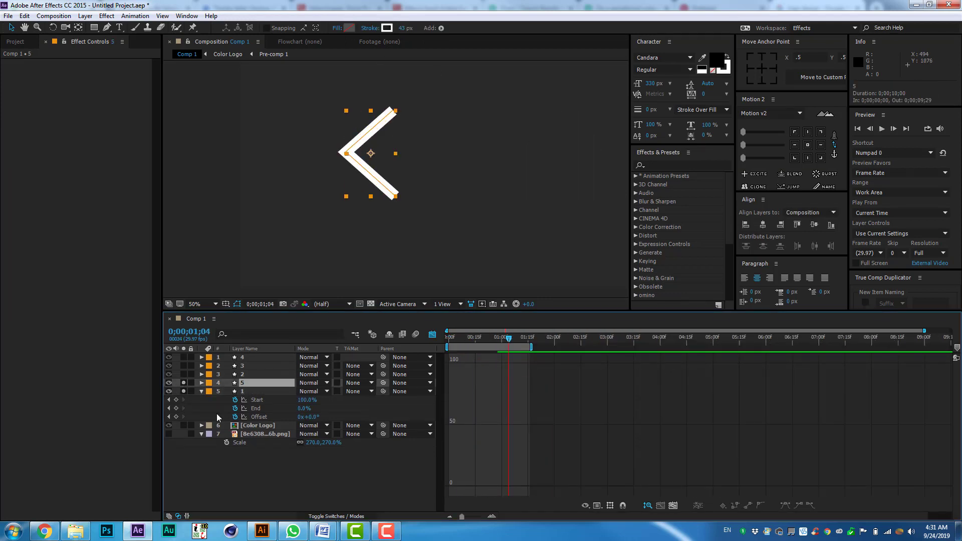
key(shift+F3)
shift+click(241, 391)
key(u)
click(209, 383)
click(257, 386)
Delay the duplicate chevron's Trim Paths keyframes a few frames behind the original's
click(484, 408)
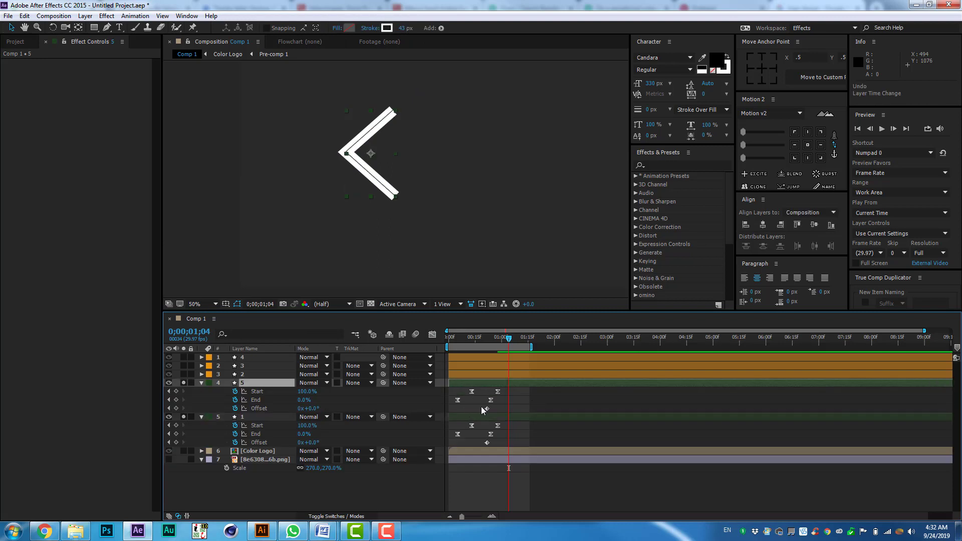
key(alt+Page_Down)
key(alt+Page_Down)
key(alt+Page_Down)
key(Home)
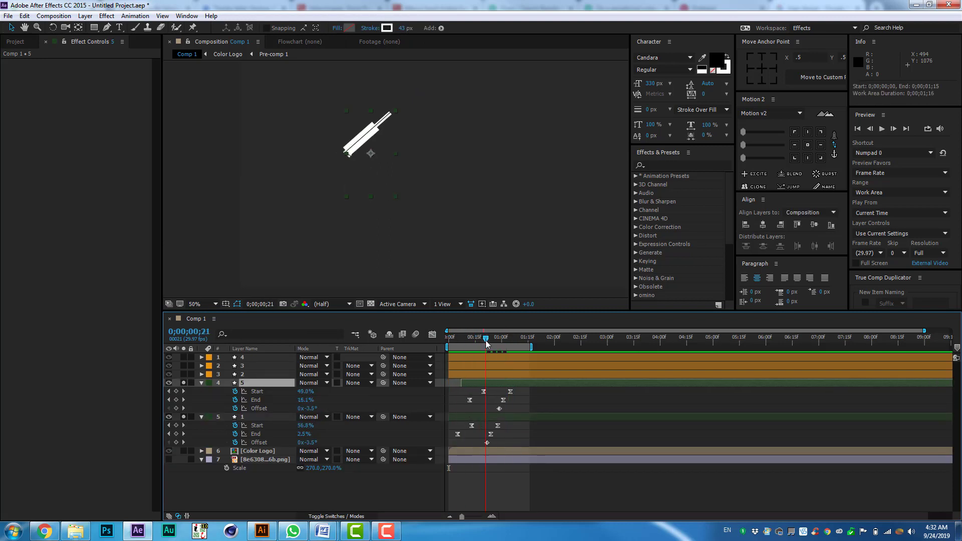
drag(485, 344, 487, 343)
click(255, 434)
drag(458, 434, 478, 433)
click(255, 400)
drag(470, 400, 478, 399)
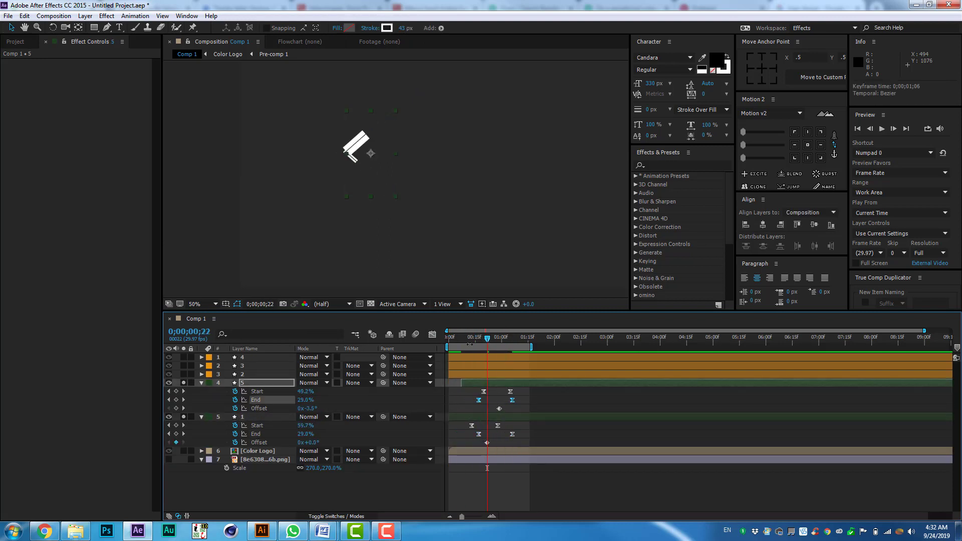
drag(495, 345, 487, 346)
drag(485, 385, 493, 383)
Delete duplicate layer 5 and make a fresh copy of the chevron layer with Ctrl+D
key(Delete)
click(471, 339)
key(ctrl+d)
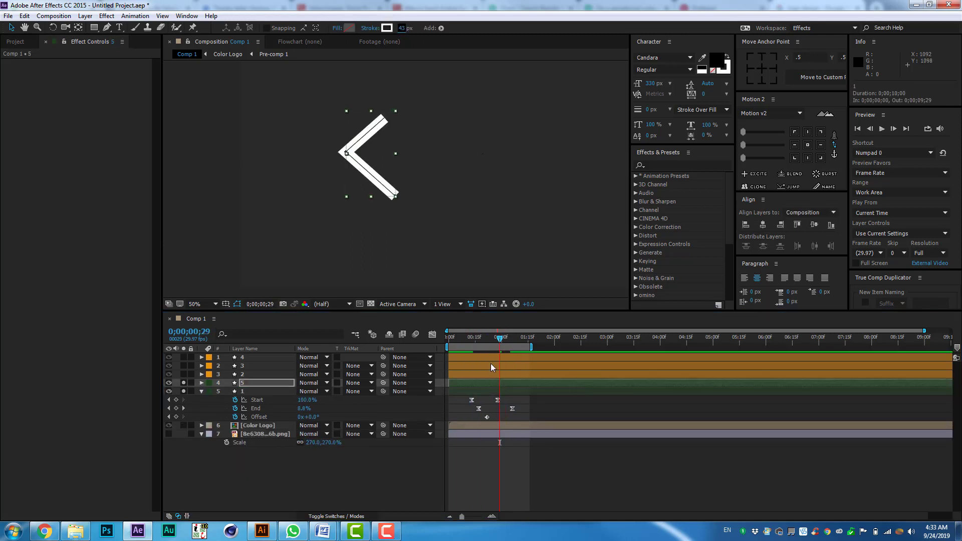
key(Home)
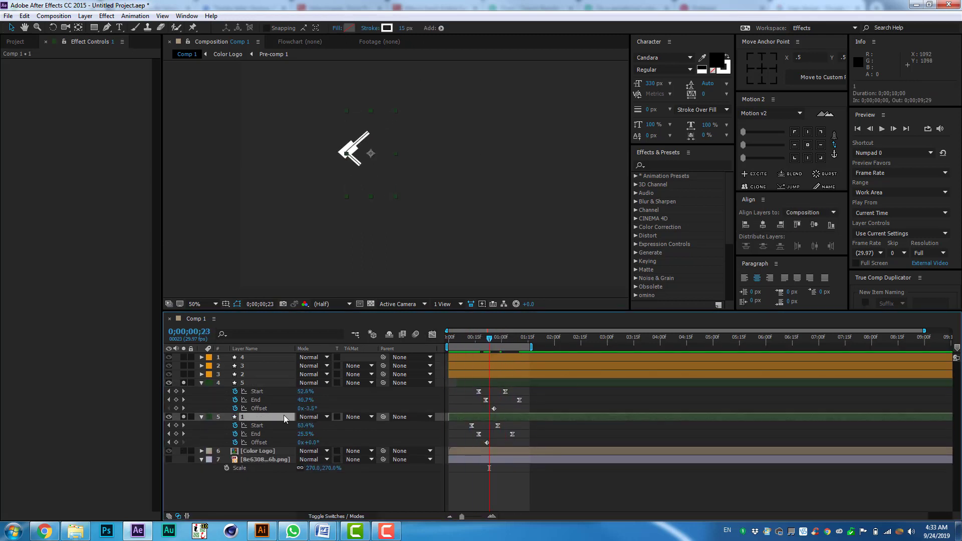
Filter the timeline for 'cap' and set the ring's Stroke 1 Line Cap to Round Cap
drag(482, 346, 490, 346)
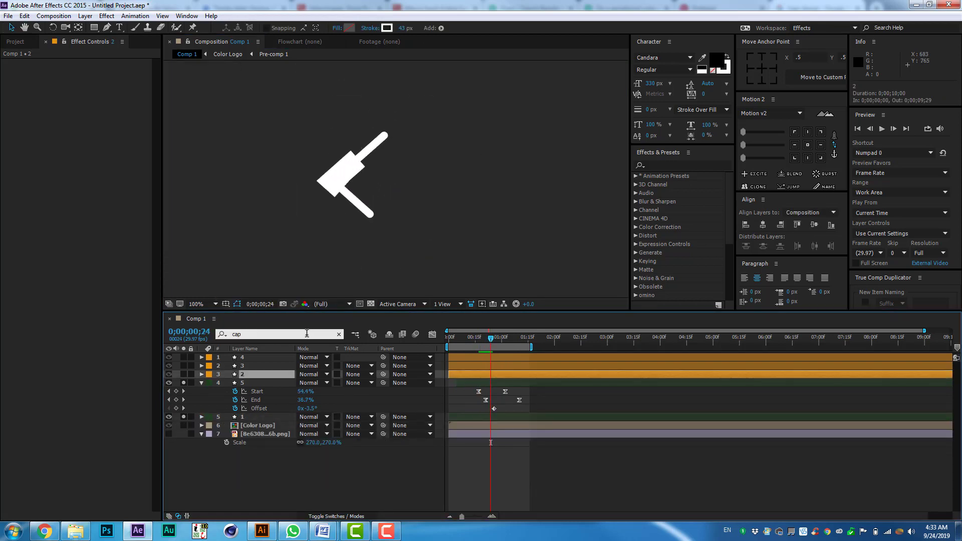
click(201, 374)
click(314, 408)
click(331, 429)
click(216, 451)
Clear the cap search and scrub forward to watch the KOVA logo draw on
click(437, 417)
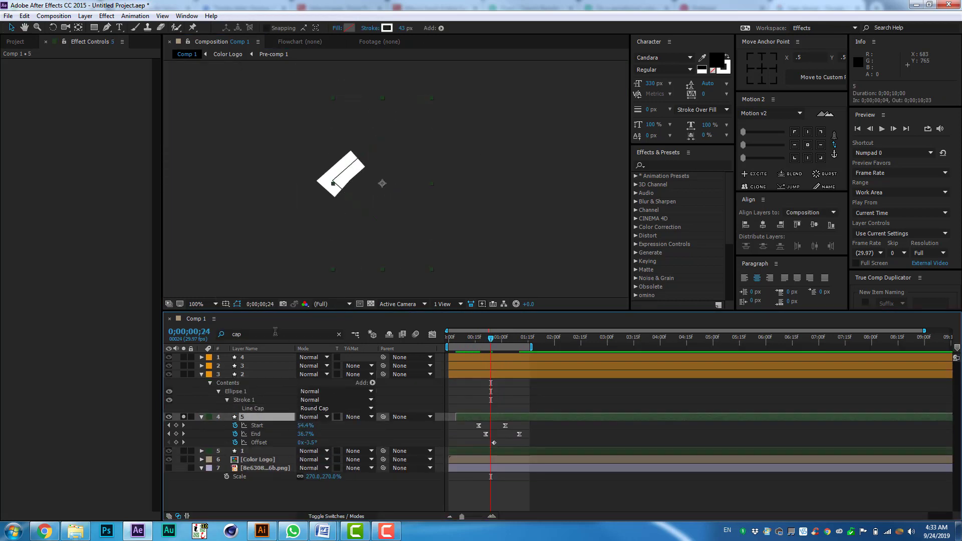
key(u)
click(448, 341)
drag(449, 341, 531, 341)
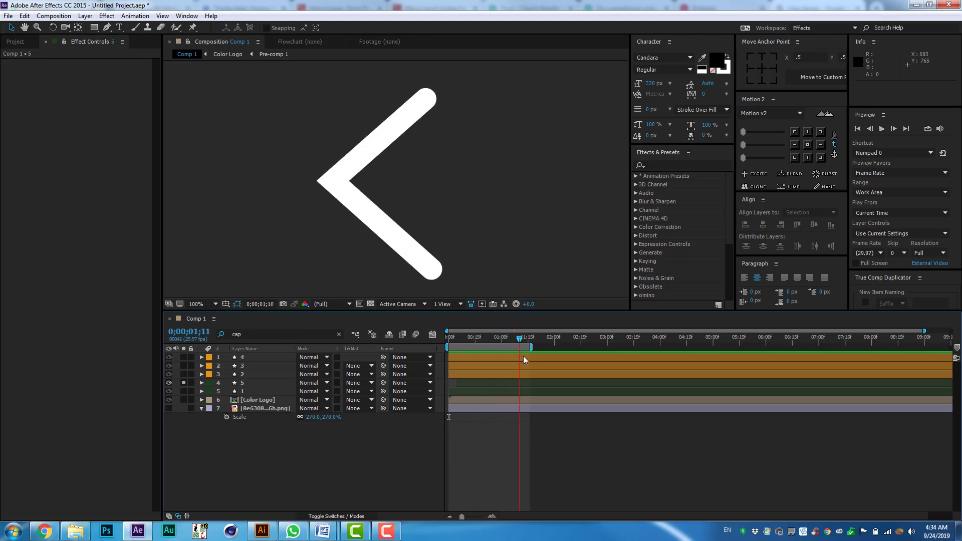
click(247, 381)
Reveal the O ring's trim keyframes and scrub to confirm the ring completes
click(249, 374)
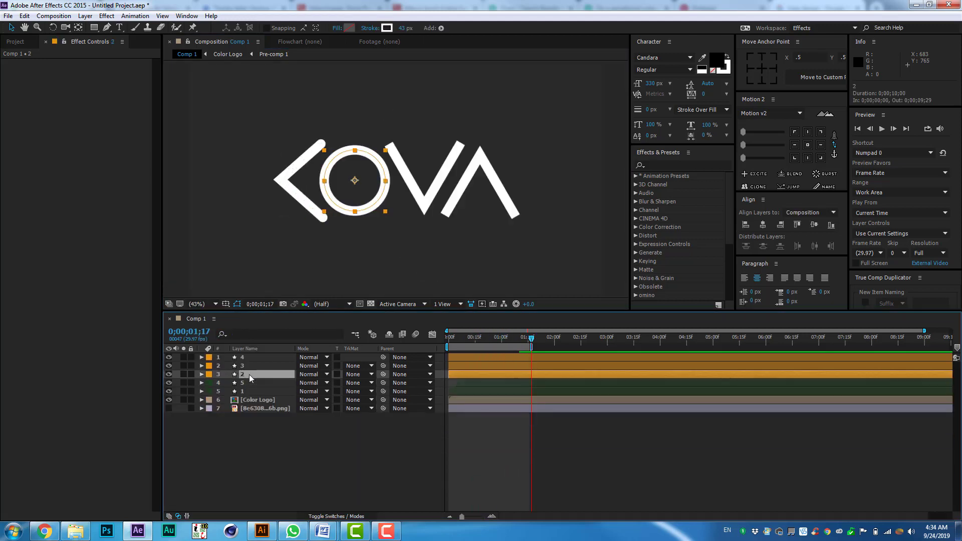
key(u)
mouse_move(503, 341)
mouse_down()
mouse_move(533, 339)
mouse_move(499, 342)
mouse_move(520, 340)
mouse_up()
scroll(348, 211, up, 4)
scroll(385, 229, down, 4)
Add Trim Paths to the V layer and set its End amount
click(242, 365)
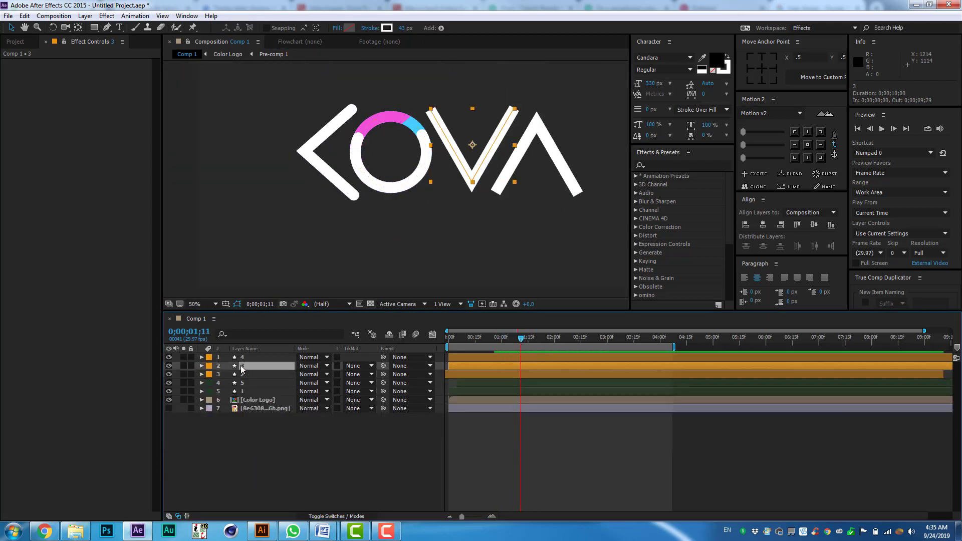
click(441, 28)
click(465, 240)
drag(305, 408, 275, 411)
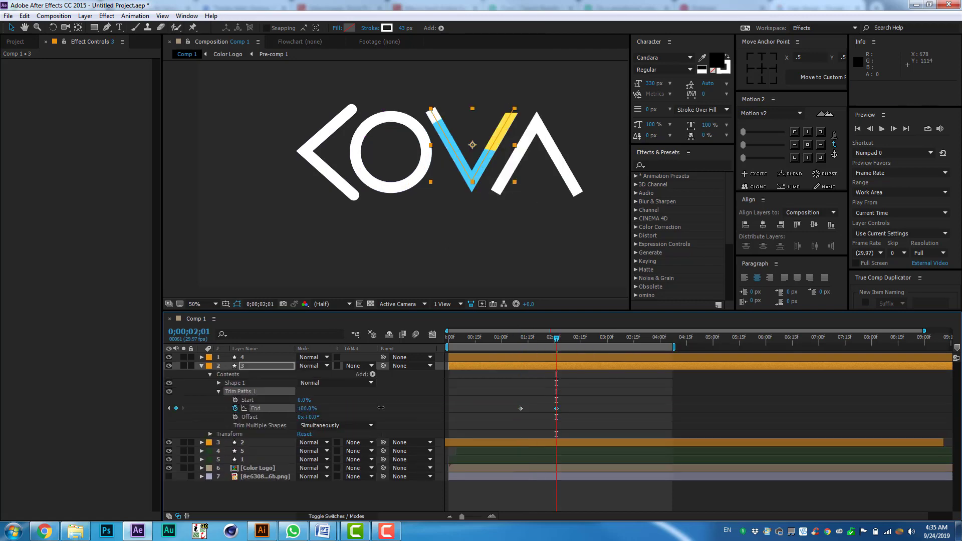
Easy Ease the V's End keyframes, steepen the curve handle, and preview
right_click(459, 408)
click(666, 427)
click(433, 334)
key(grave)
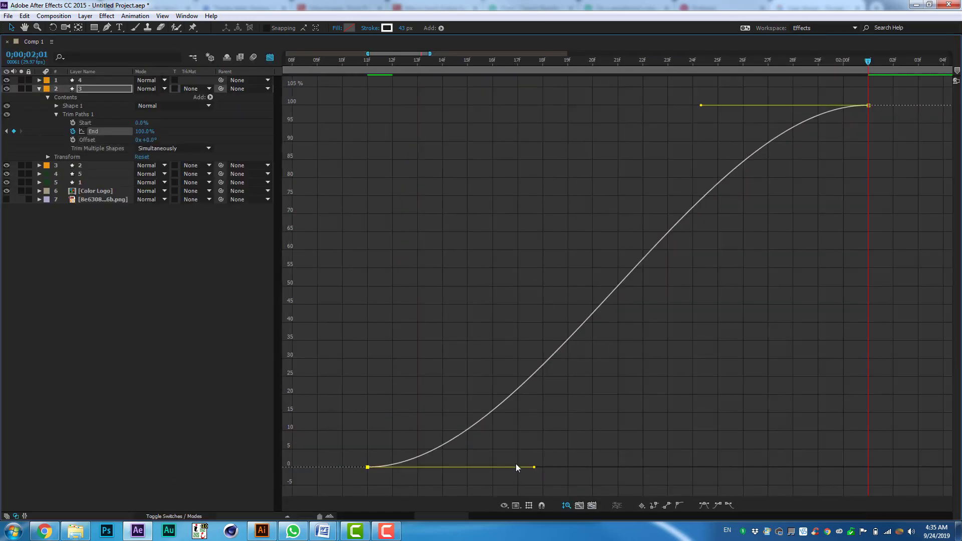
drag(517, 468, 476, 403)
key(grave)
key(Home)
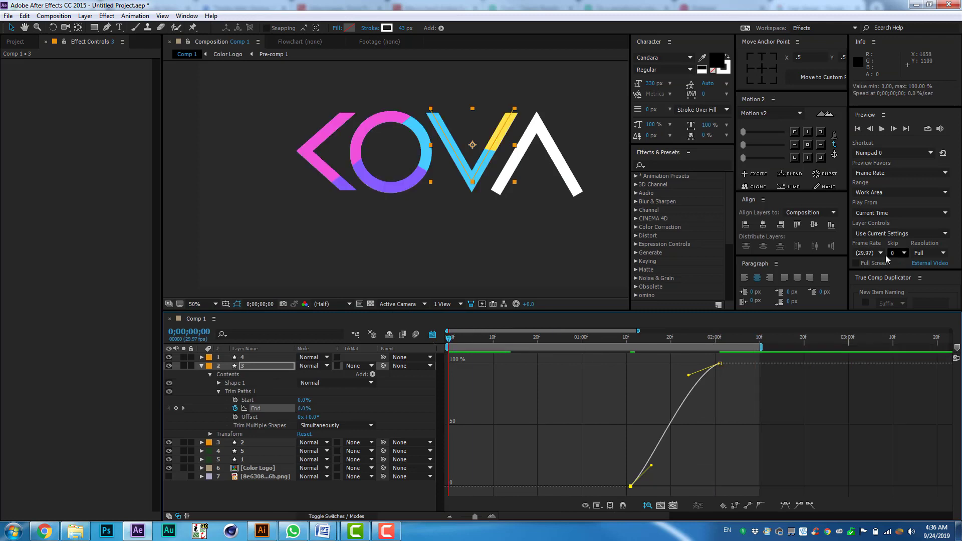
key(space)
Time-reverse the A layer's End keyframes so it animates 0% to 100%
click(210, 370)
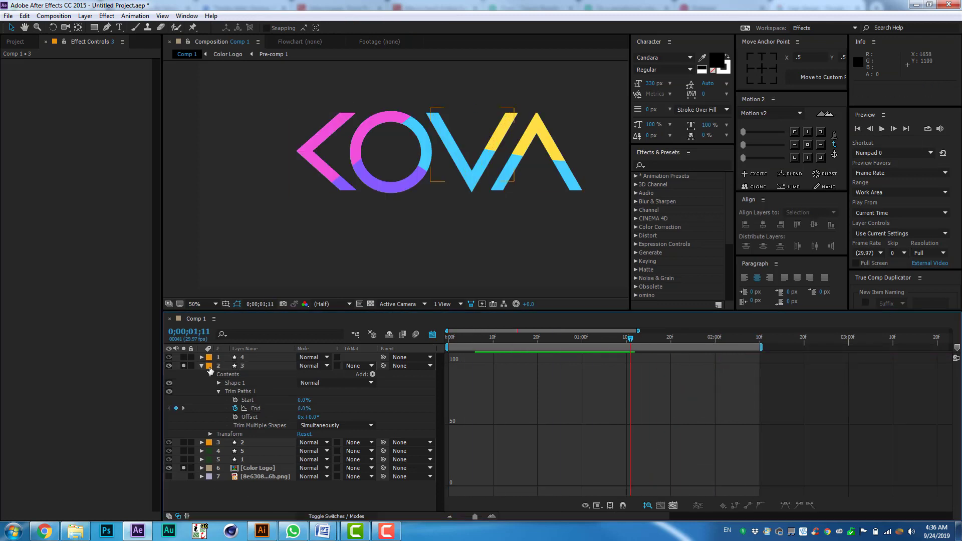
click(209, 369)
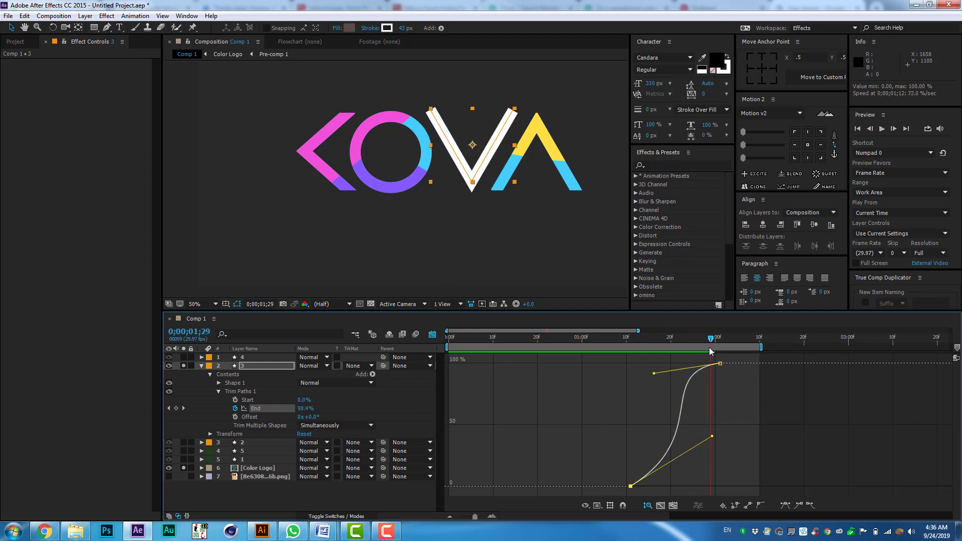
click(256, 391)
key(u)
click(679, 339)
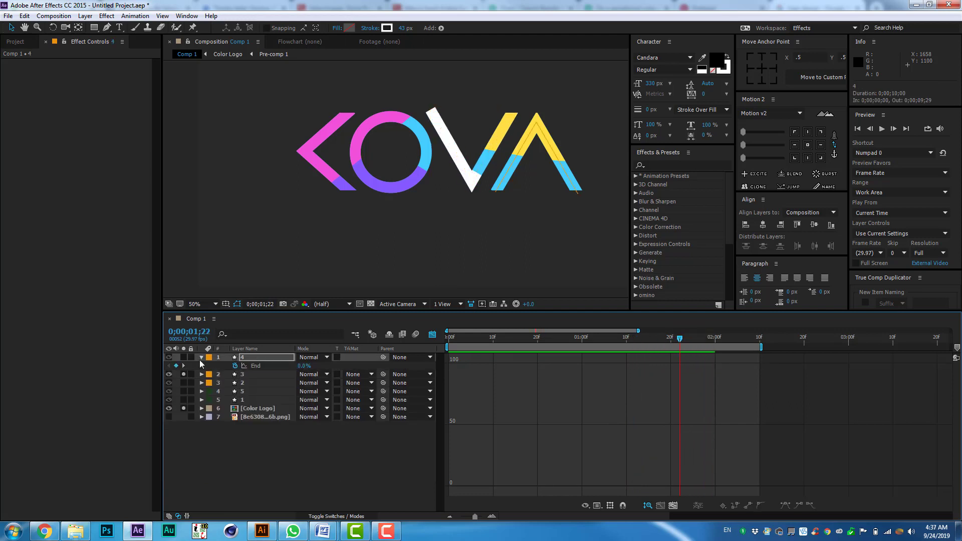
key(shift+F3)
key(ctrl+z)
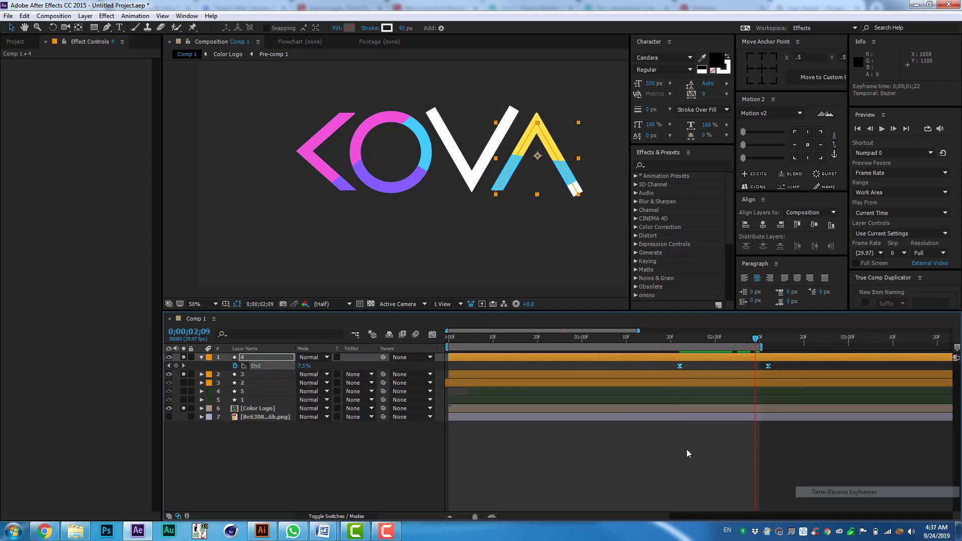
click(688, 342)
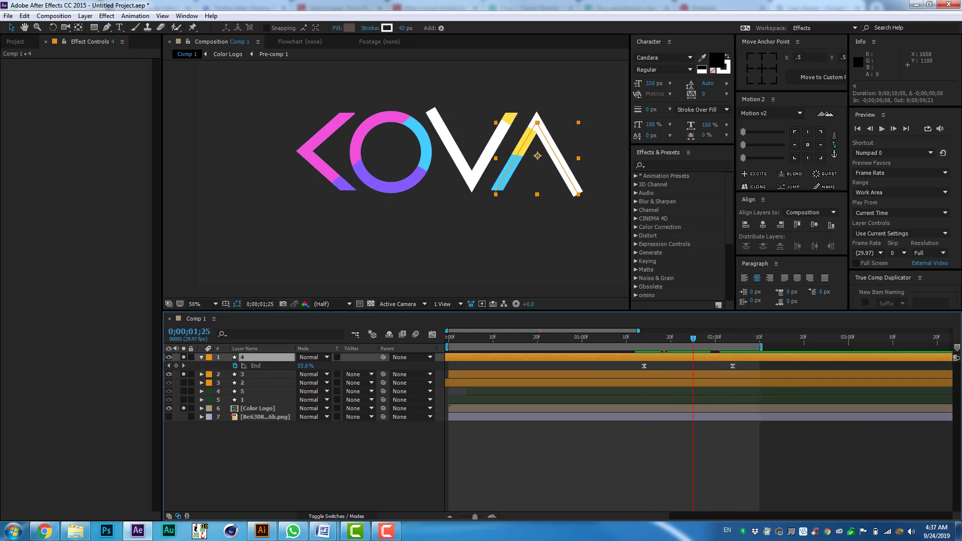
Collapse the layers, zoom to the full timeline, and preview the whole animation
click(350, 468)
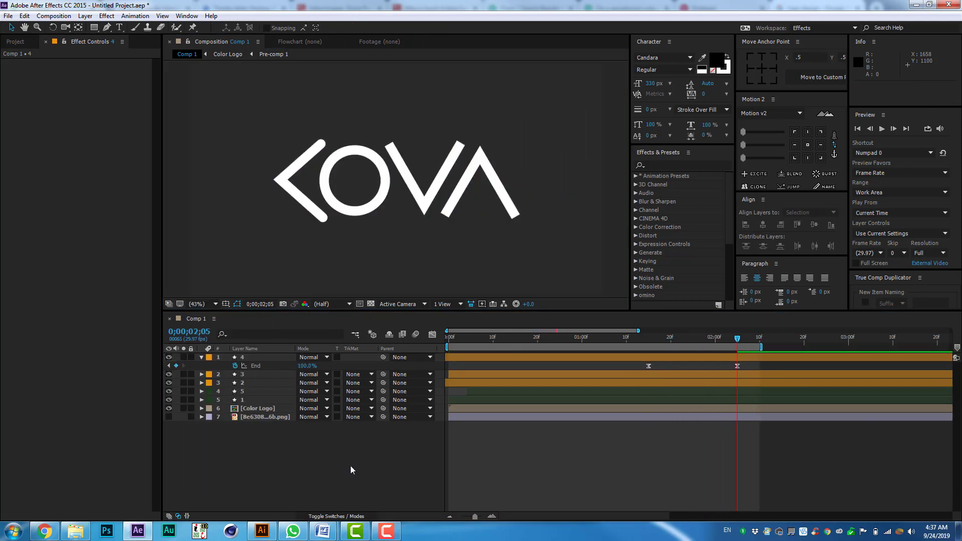
key(u)
key(;)
key(Home)
key(space)
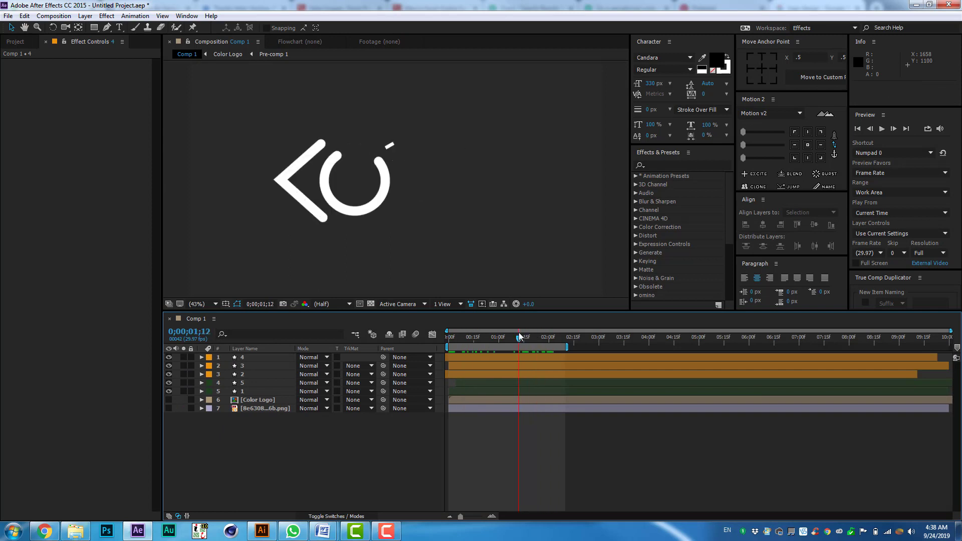
Duplicate the O ring and V letter layers, offsetting each copy one frame later
click(258, 375)
key(ctrl+d)
key(Return)
key(Return)
key(space)
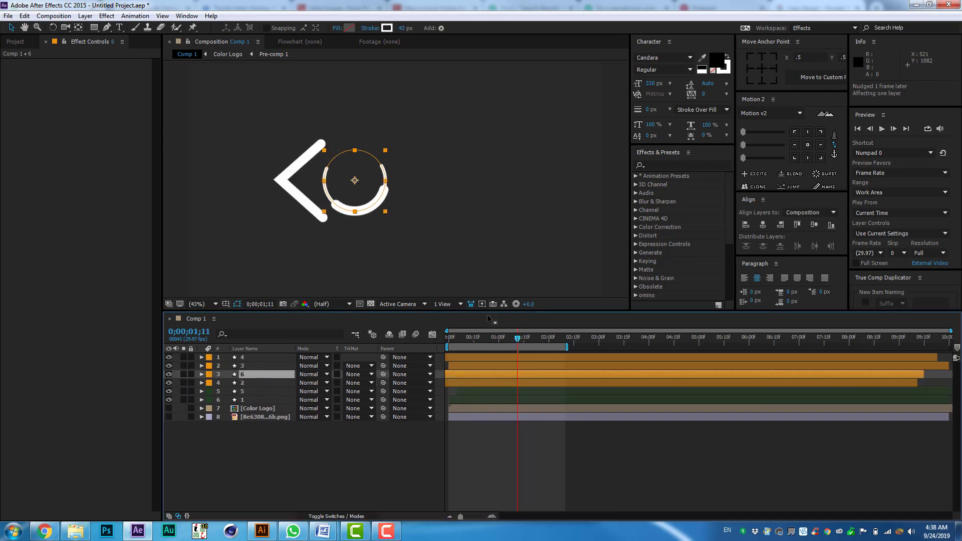
click(235, 366)
key(ctrl+d)
key(Return)
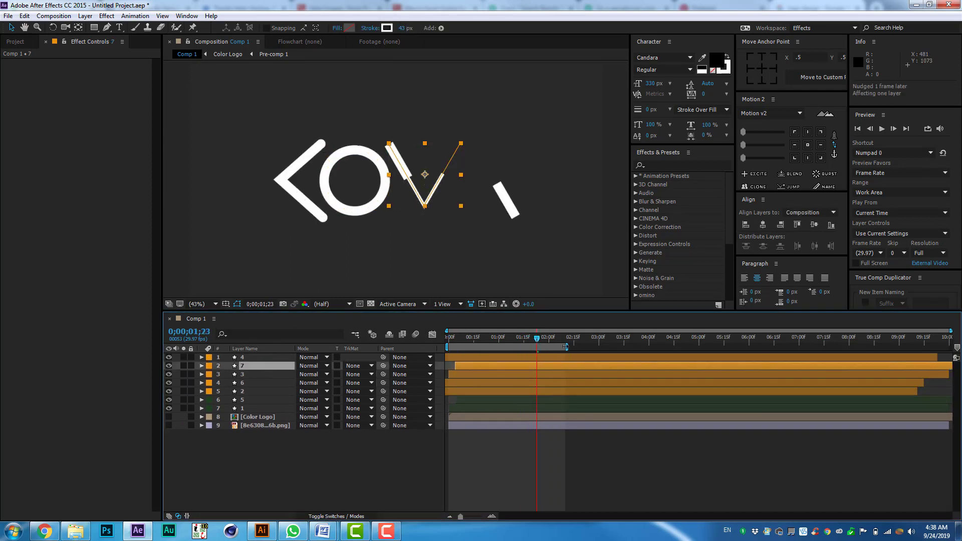
Duplicate the A letter layer and give the copied strokes flat Butt Caps
key(Return)
click(275, 356)
key(ctrl+d)
key(Return)
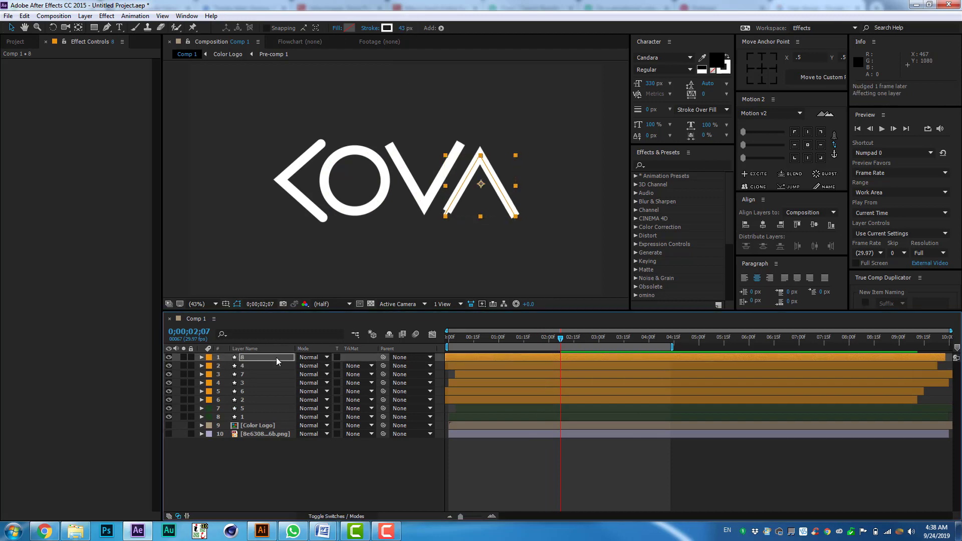
drag(526, 338, 543, 339)
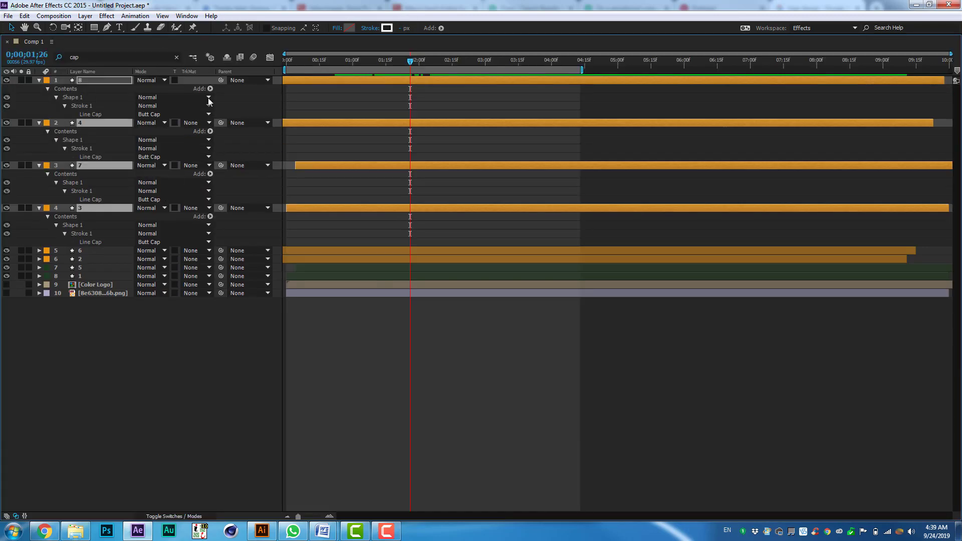
click(208, 200)
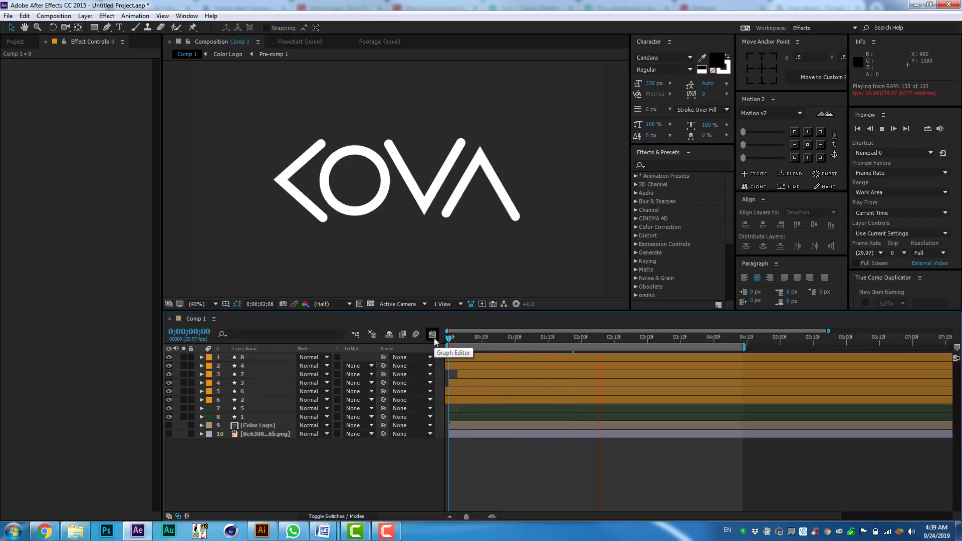
drag(447, 337, 590, 337)
Pre-compose all the stroke layers into a precomp named 'Animation'
click(248, 415)
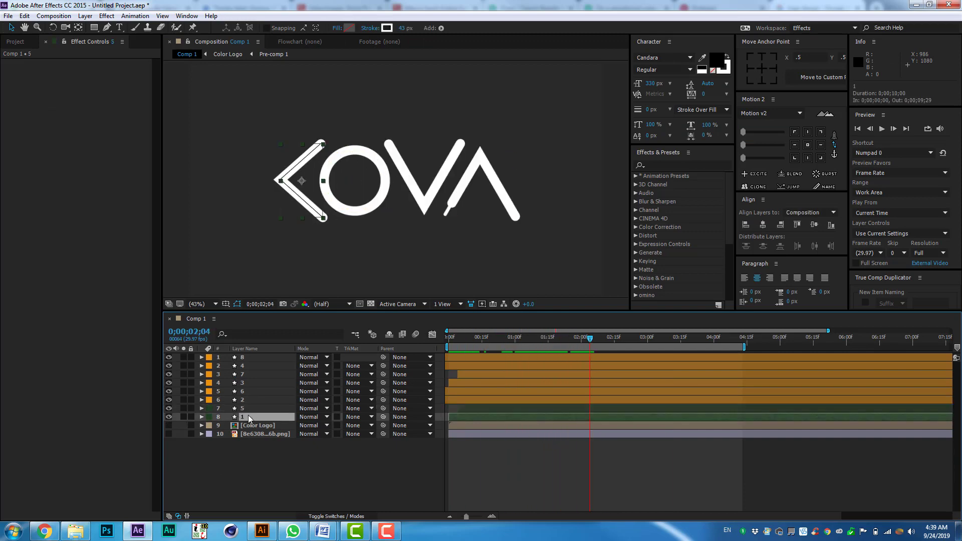
right_click(266, 416)
click(283, 335)
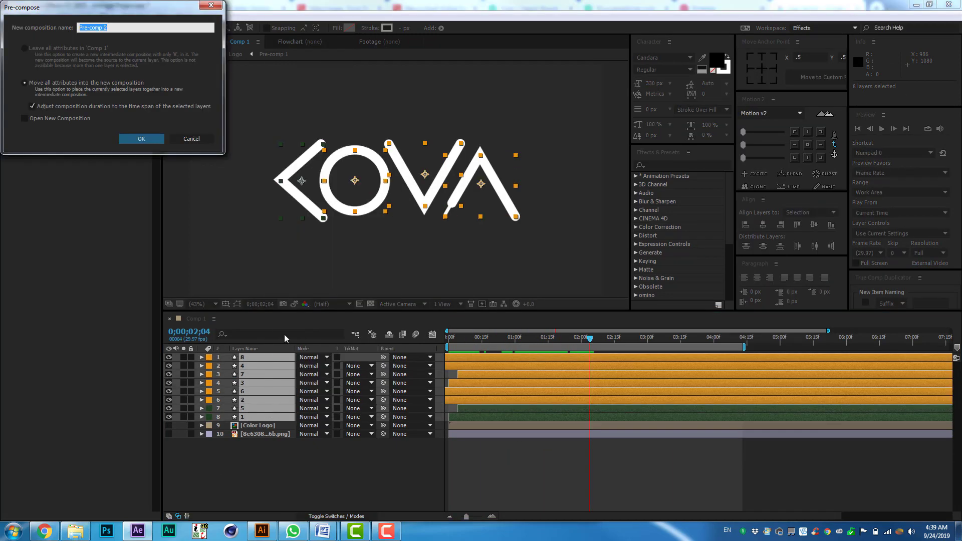
key(Return)
text(Animation)
key(Return)
Make Animation Color Logo's Alpha track matte, then preview with work area extended to 3;10
click(353, 366)
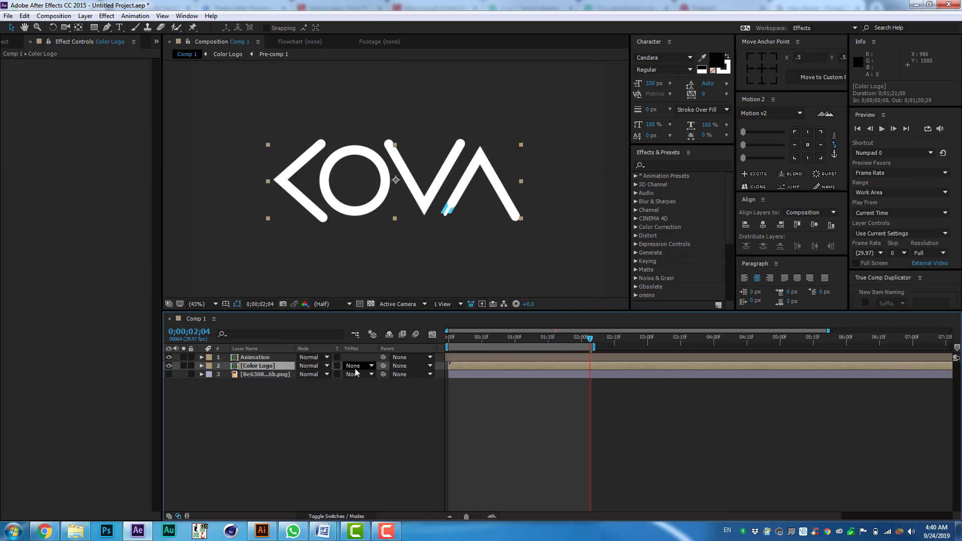
click(447, 337)
key(space)
drag(593, 346, 664, 346)
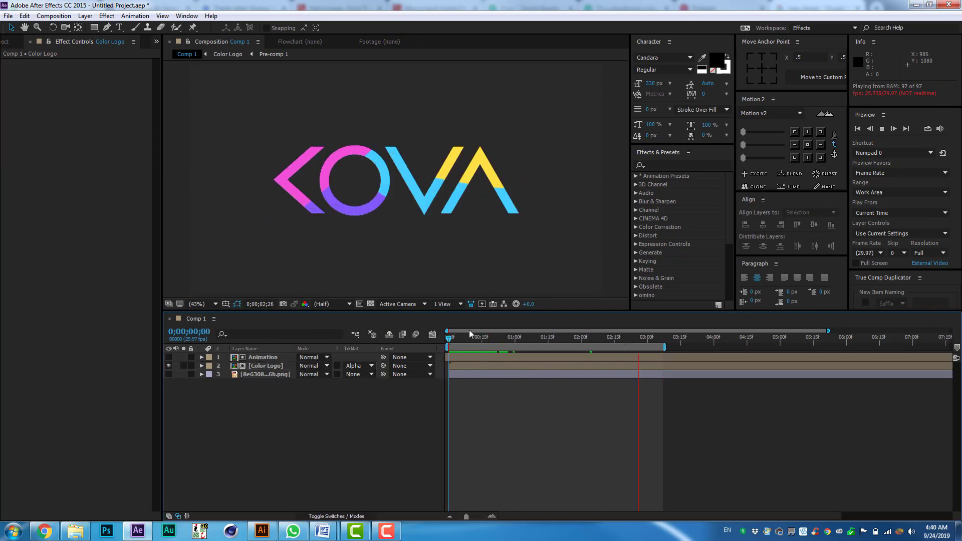
In the Colors precomp, keyframe Shape Layer 6's path and move the pink shape's top-right corner
key(space)
double_click(252, 367)
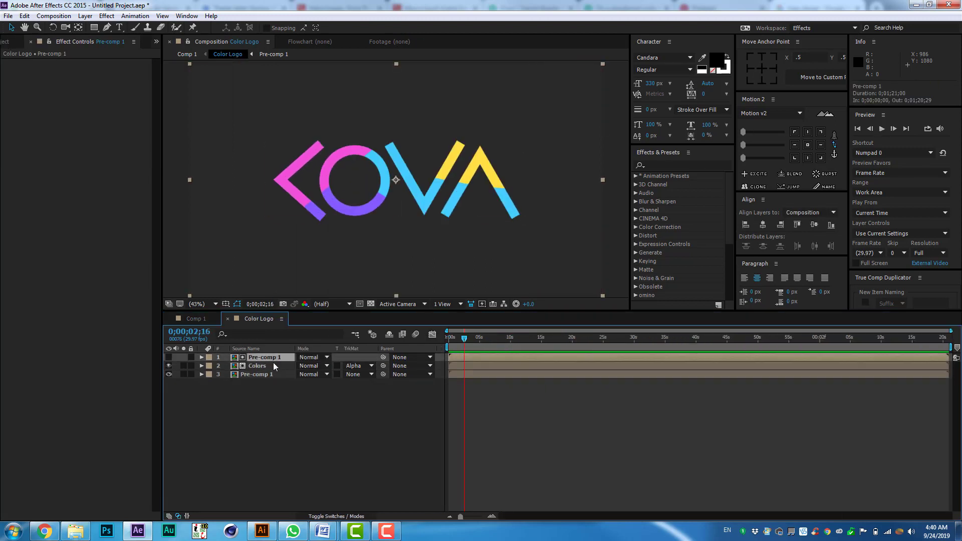
double_click(273, 366)
click(370, 304)
click(265, 365)
key(u)
key(u)
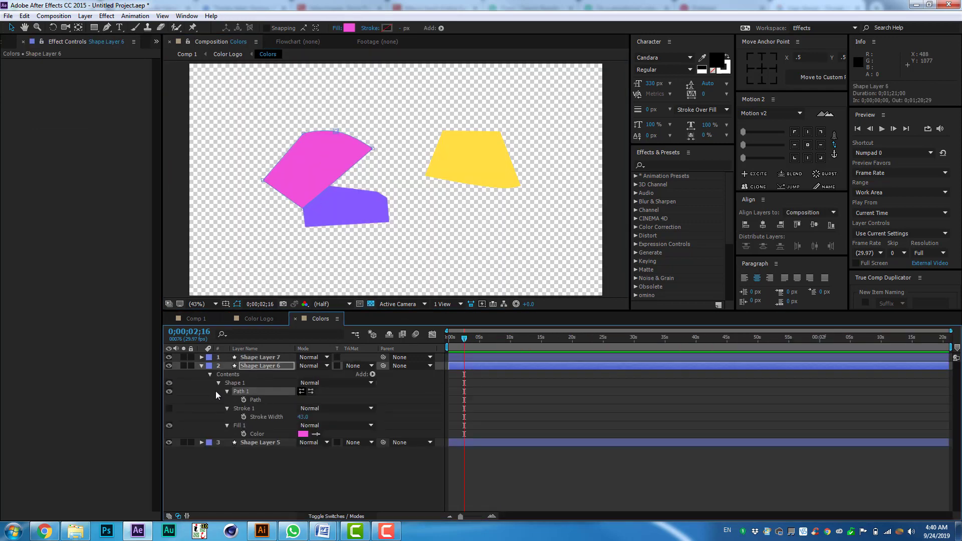
click(244, 399)
key(Home)
drag(372, 149, 377, 156)
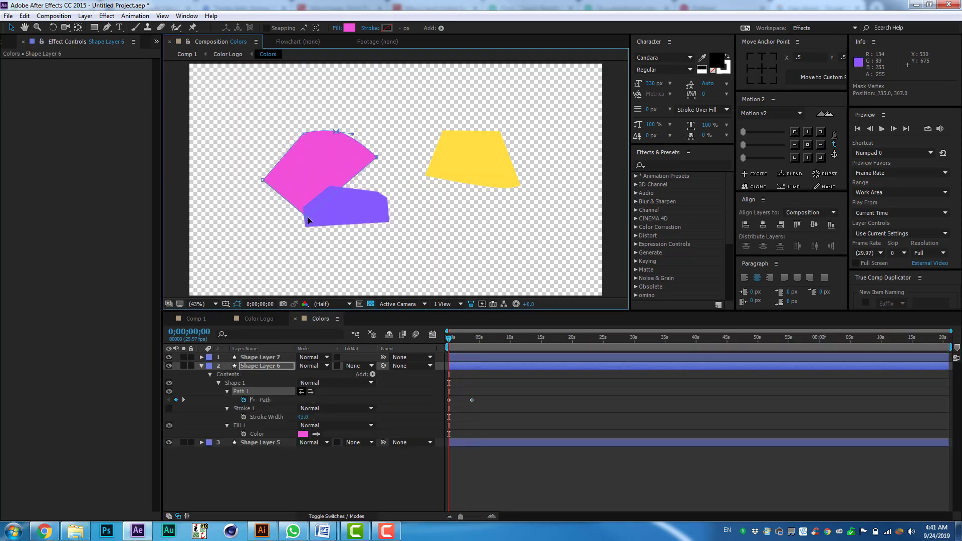
Preview the logo in Color Logo, then remove Shape Layer 6's path keyframes in Colors
click(258, 318)
key(space)
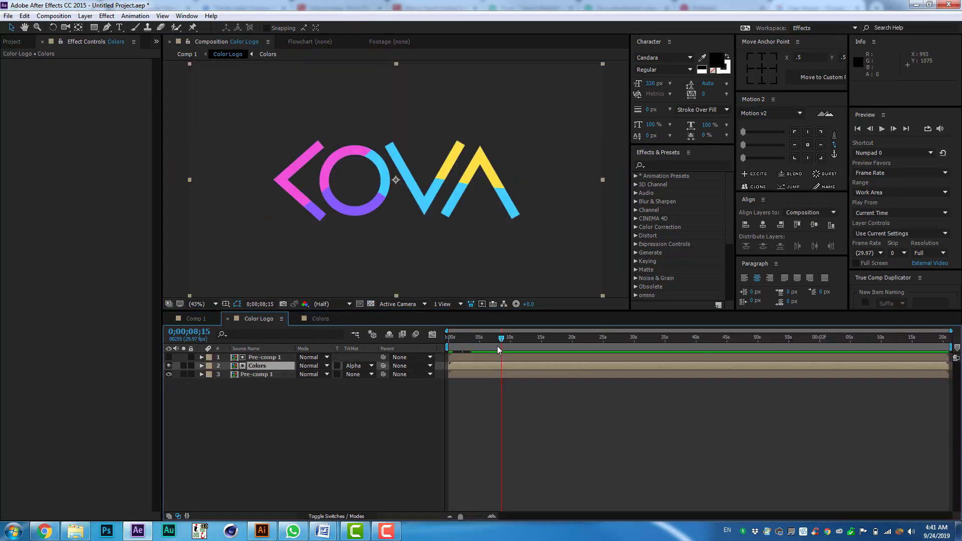
click(315, 319)
click(259, 319)
mouse_move(630, 175)
mouse_down()
mouse_move(396, 174)
mouse_move(529, 175)
mouse_up()
click(314, 319)
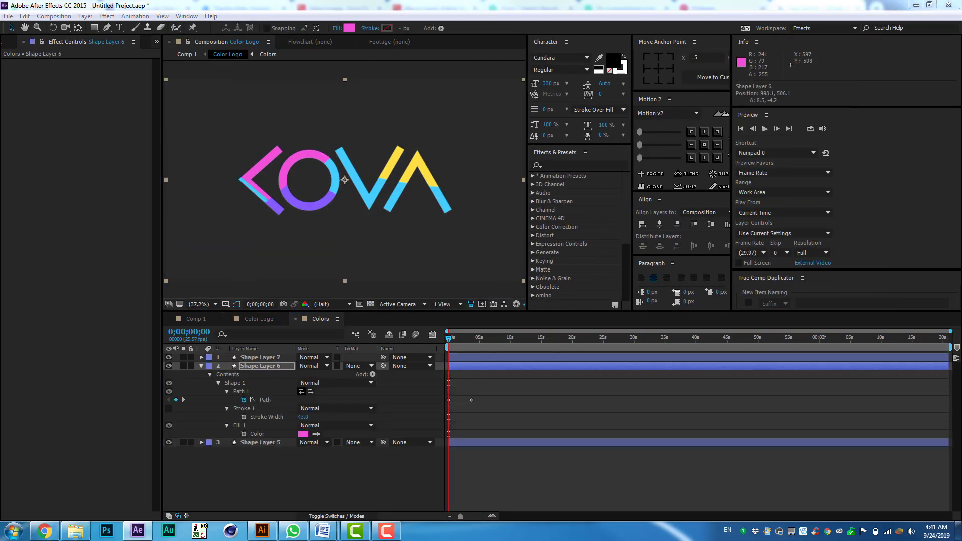
click(485, 396)
click(244, 400)
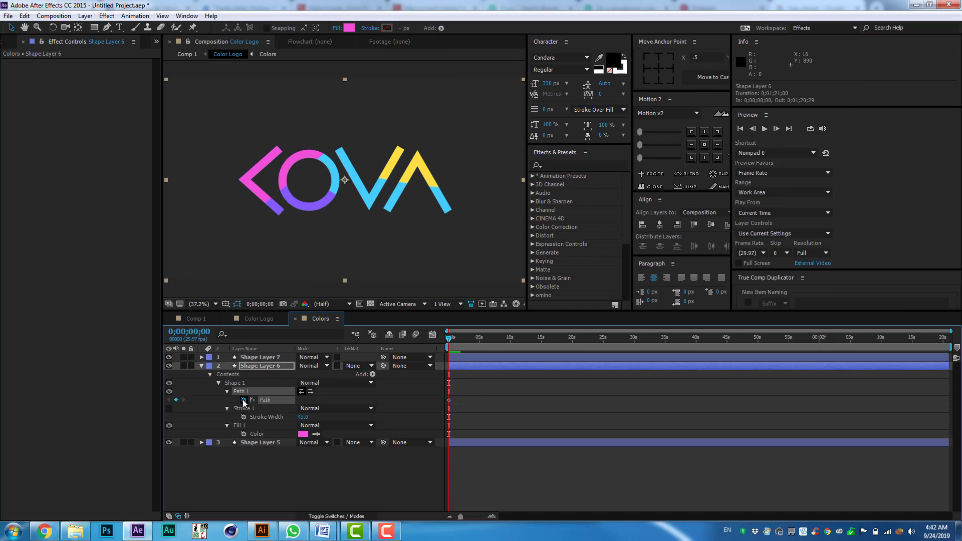
click(575, 165)
Apply Simple Choker to Shape Layer 6 with choke matte 7.70
text(simp)
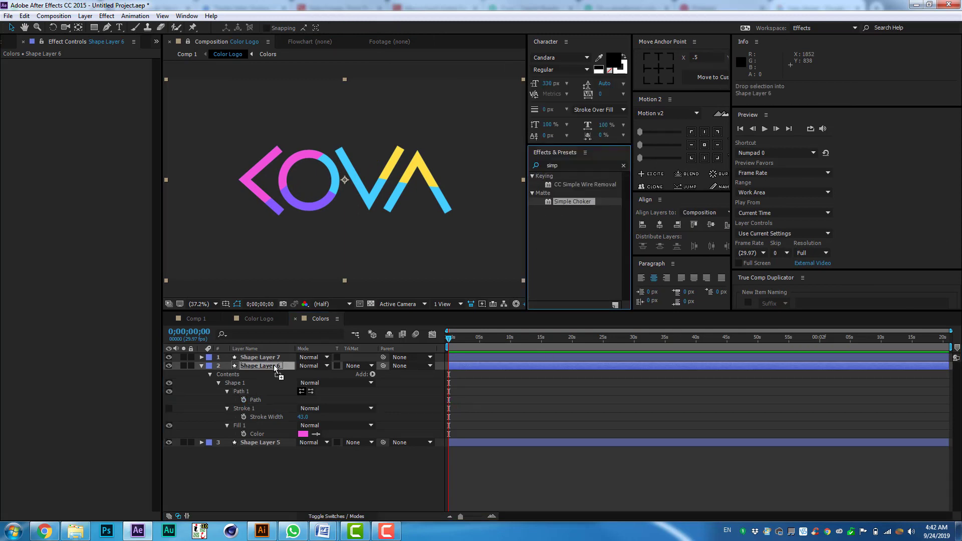
drag(571, 202, 291, 186)
drag(95, 79, 136, 85)
double_click(581, 166)
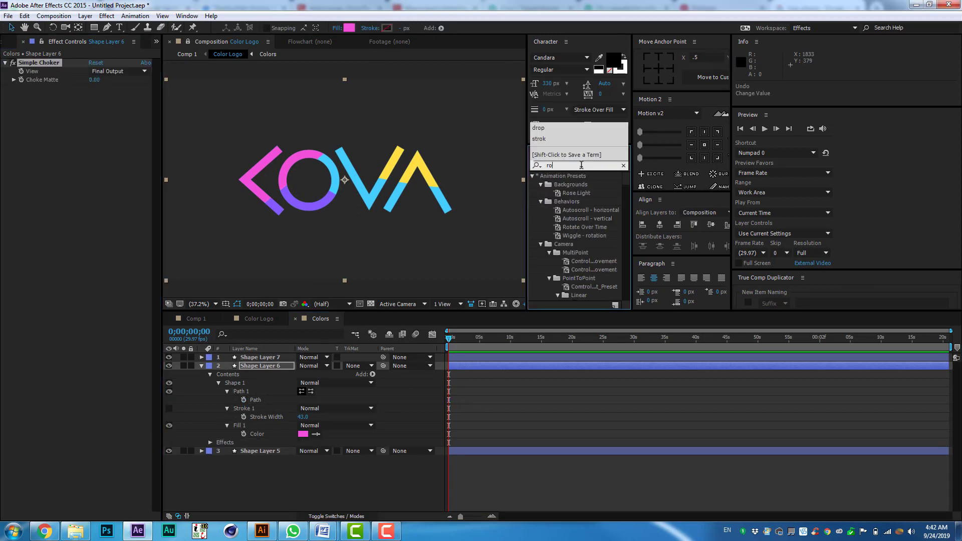
key(BackSpace)
Try the Distort > Liquify effect, then delete the applied effects from the layer
click(107, 16)
mouse_move(166, 152)
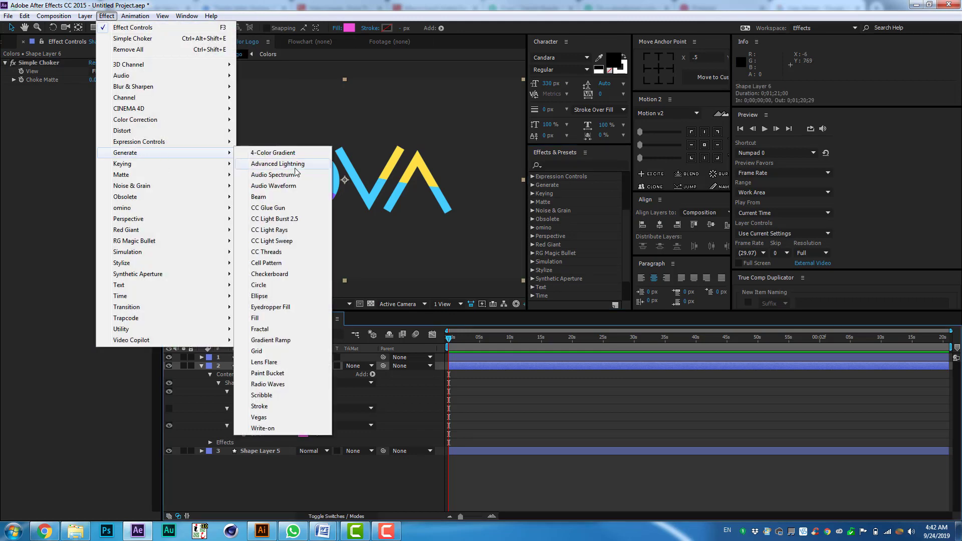
mouse_move(192, 136)
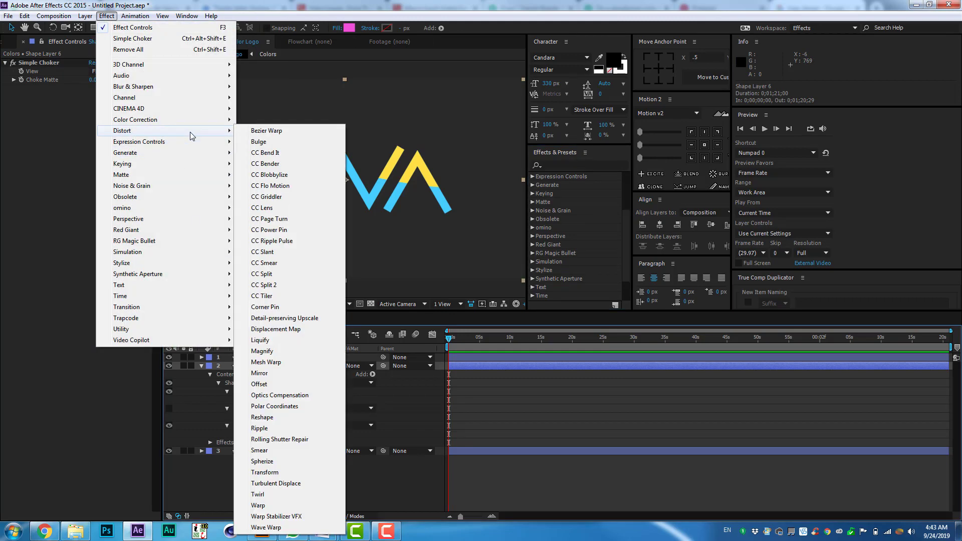
click(295, 343)
click(94, 160)
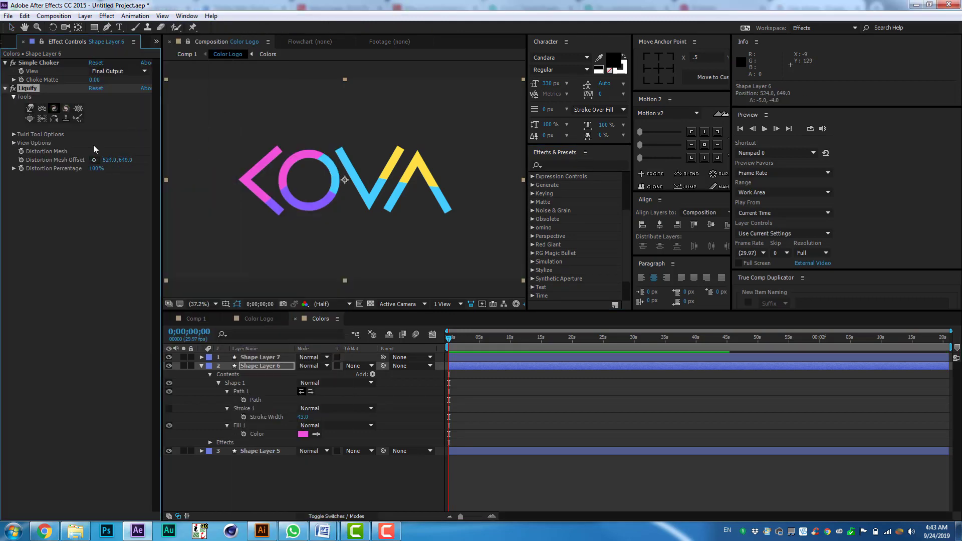
key(Delete)
key(Delete)
Apply Distort > Ripple to Shape Layer 6 and view the composition at 100%
click(107, 15)
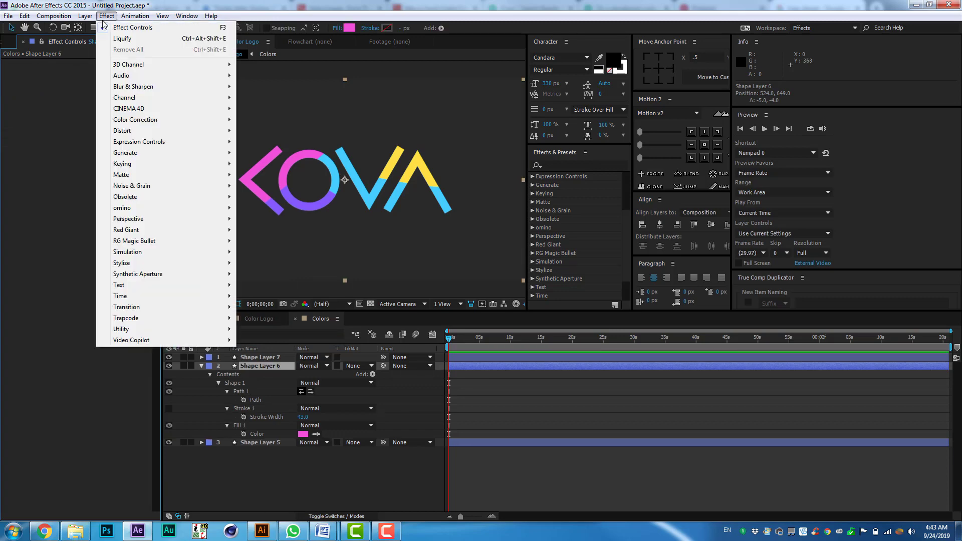
mouse_move(150, 130)
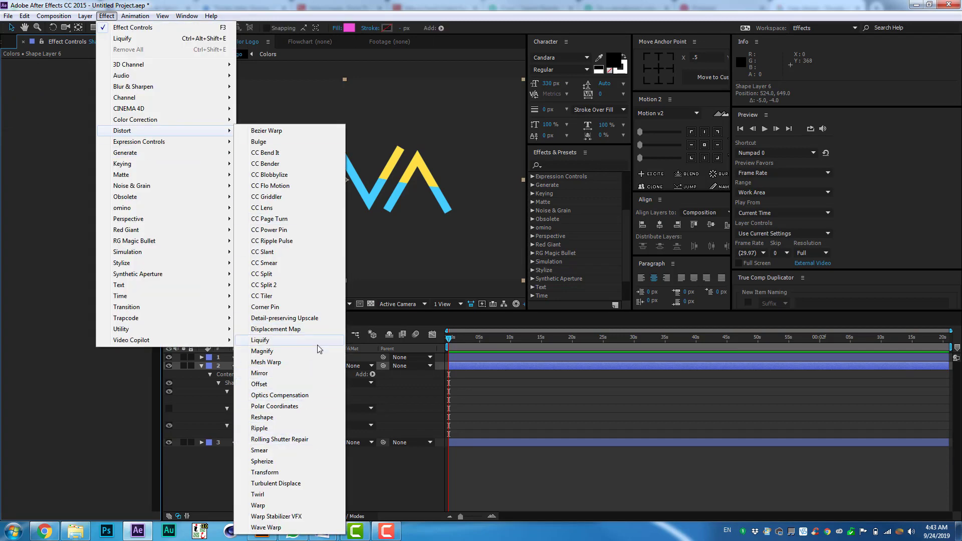
click(301, 428)
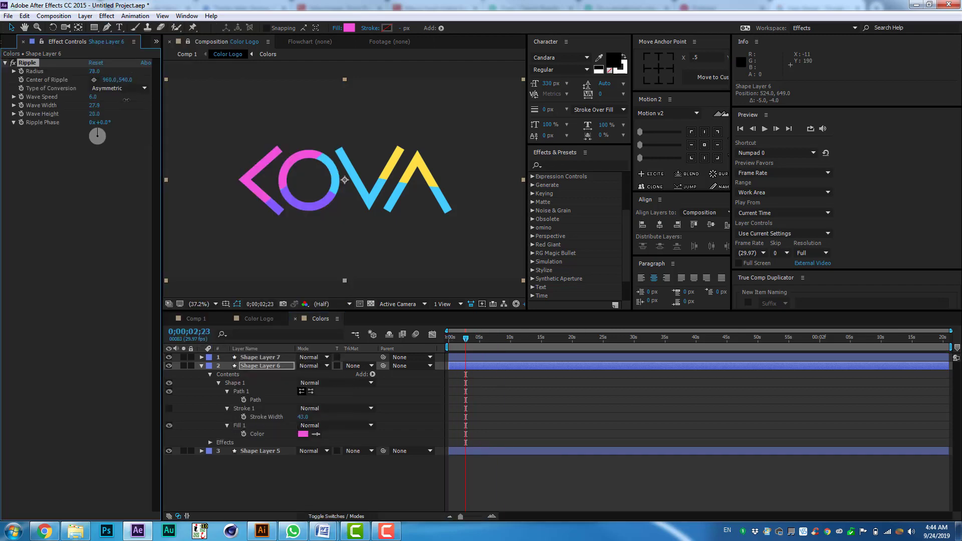
key(ctrl+shift+bracketright)
scroll(223, 203, up, 4)
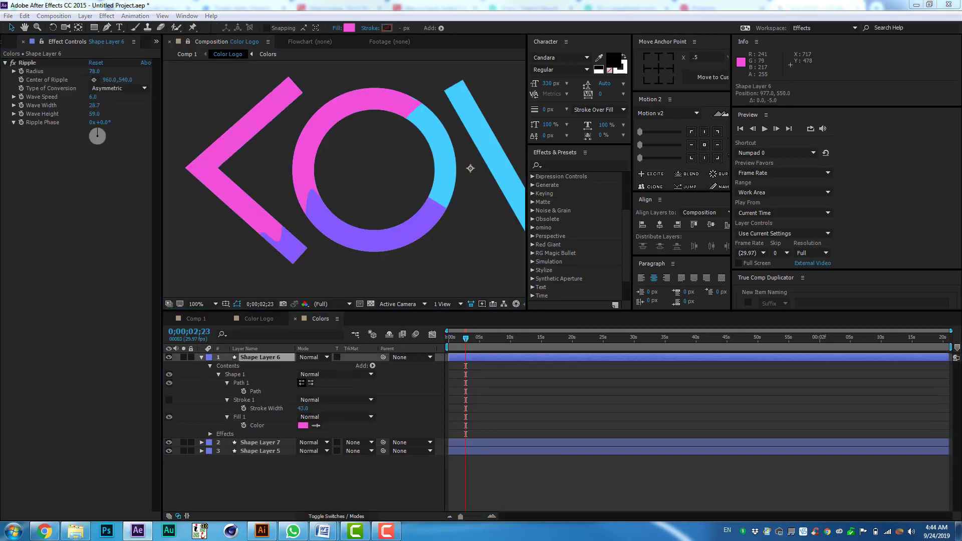
key(s)
key(s)
key(Home)
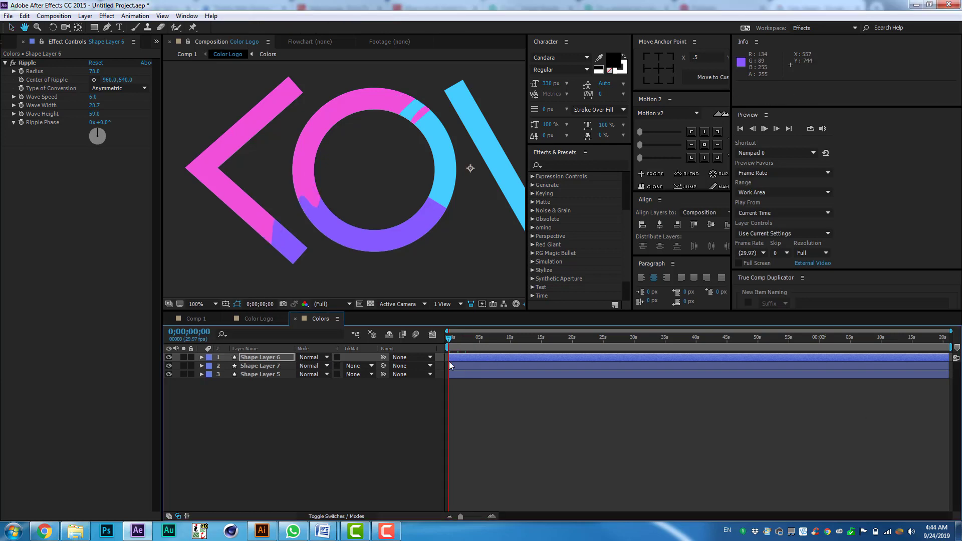
click(195, 319)
Preview the logo animation in Comp 1 and lock the Animation and Color Logo layers
drag(473, 338, 580, 342)
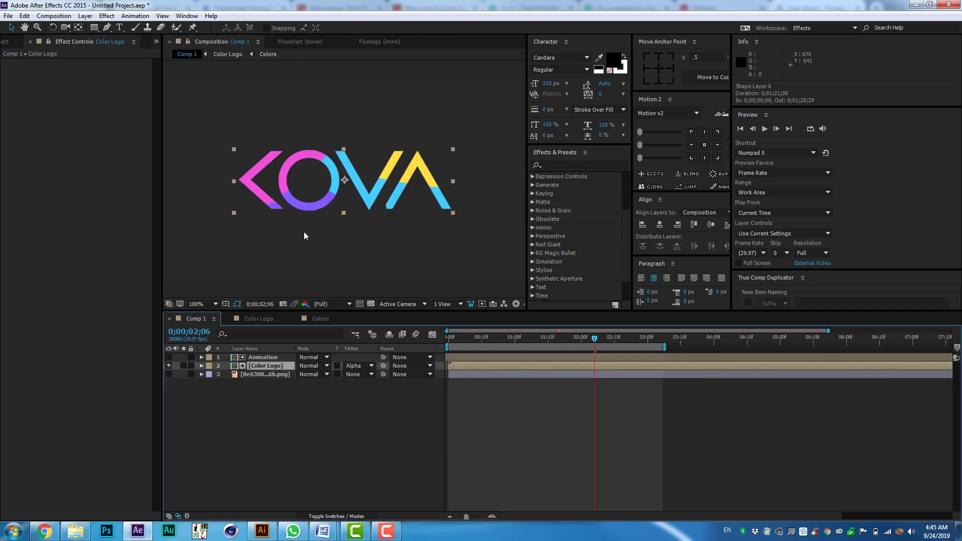
click(94, 97)
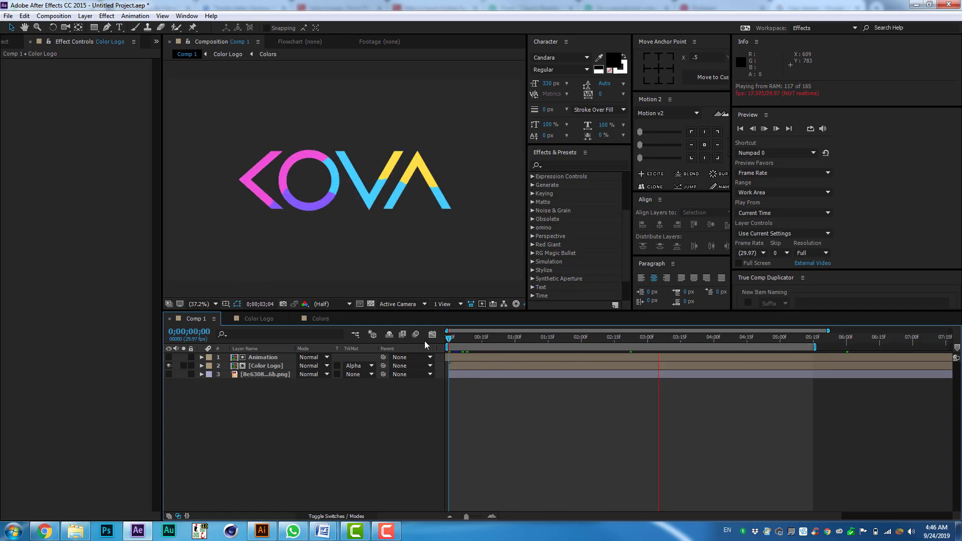
click(511, 347)
click(262, 357)
shift+click(265, 366)
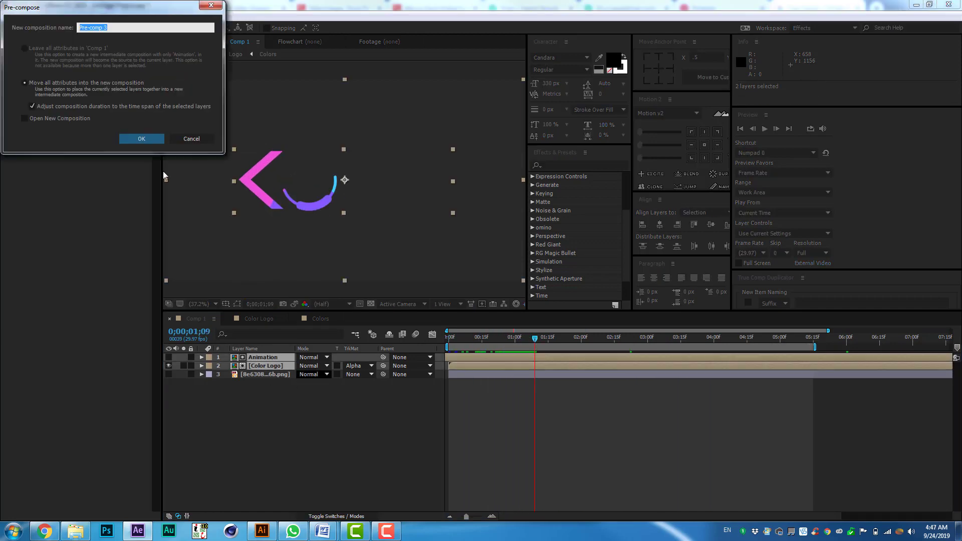
click(208, 357)
click(251, 279)
key(ctrl+l)
Set the viewer to 100% at Full resolution and place the first Pen point on the chevron
key(/)
key(ctrl+j)
drag(631, 148, 737, 149)
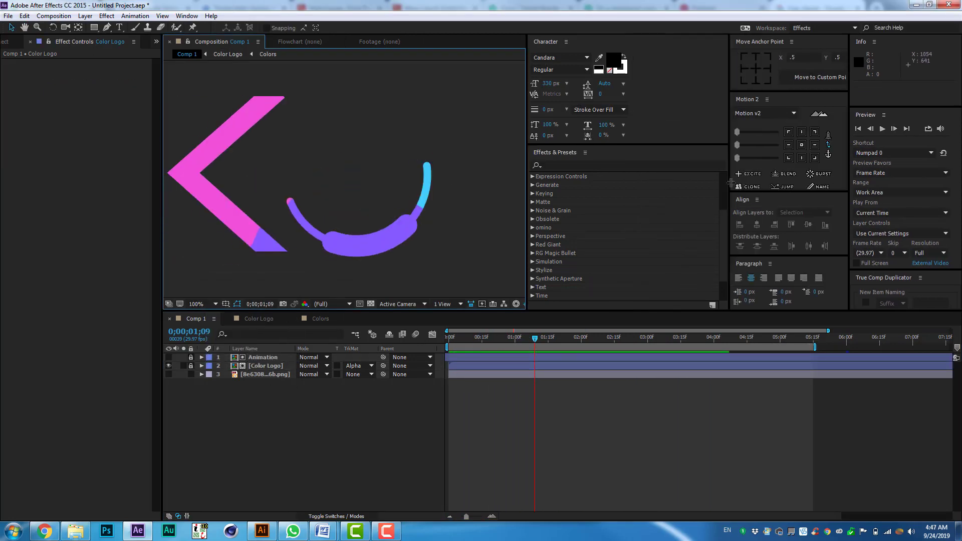
drag(526, 151, 626, 150)
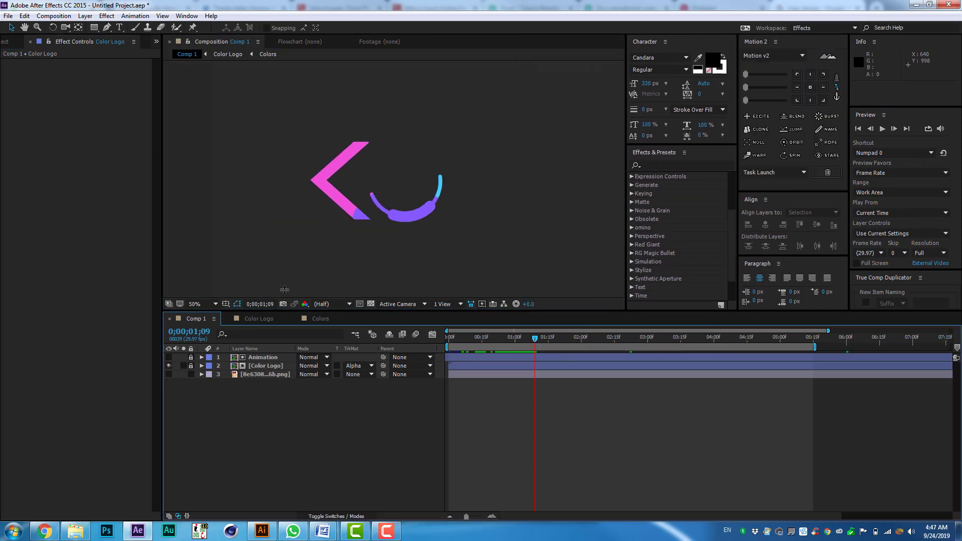
key(g)
click(422, 106)
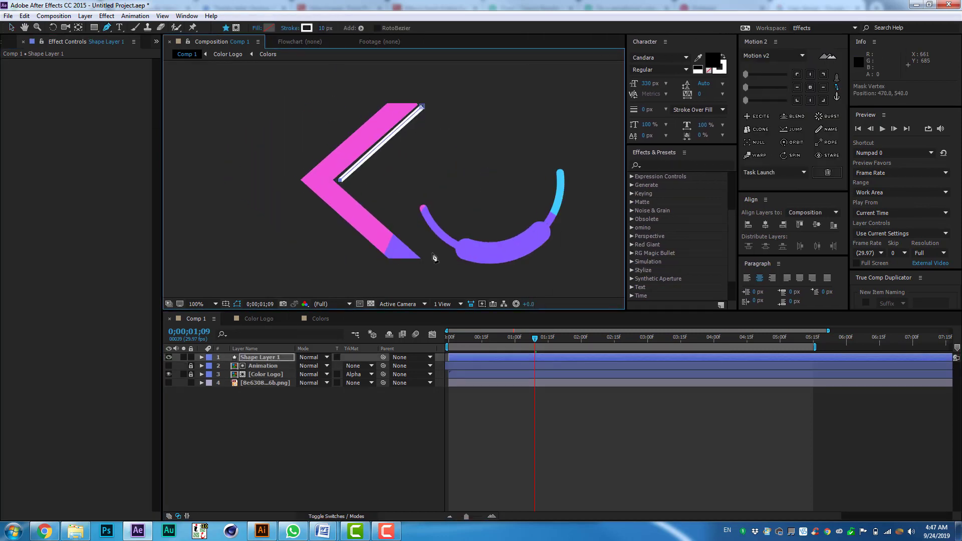
Thin the line's stroke to 3 px and make it dashed with an animated offset expression
drag(326, 29, 311, 28)
ctrl+click(201, 357)
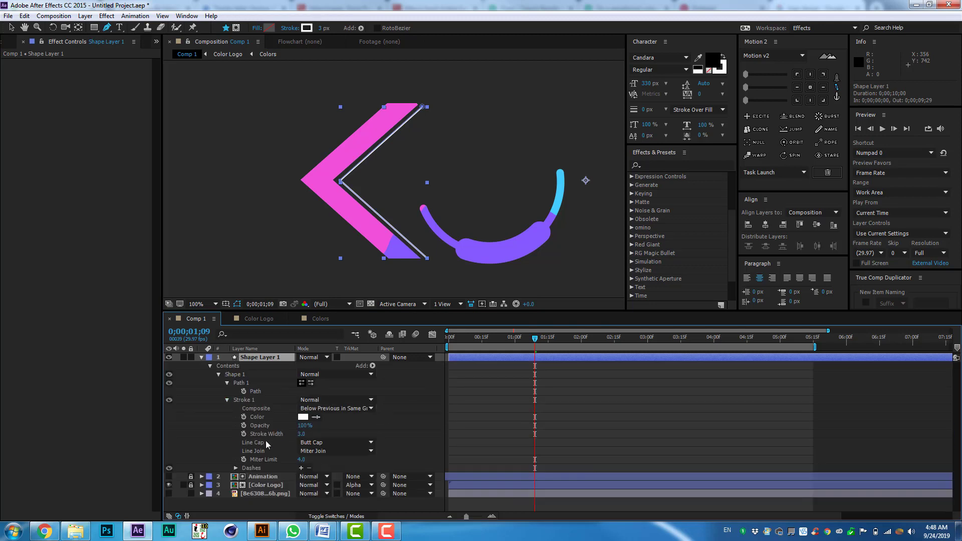
click(301, 467)
drag(301, 486, 278, 493)
key(alt+shift+equal)
text(time*5)
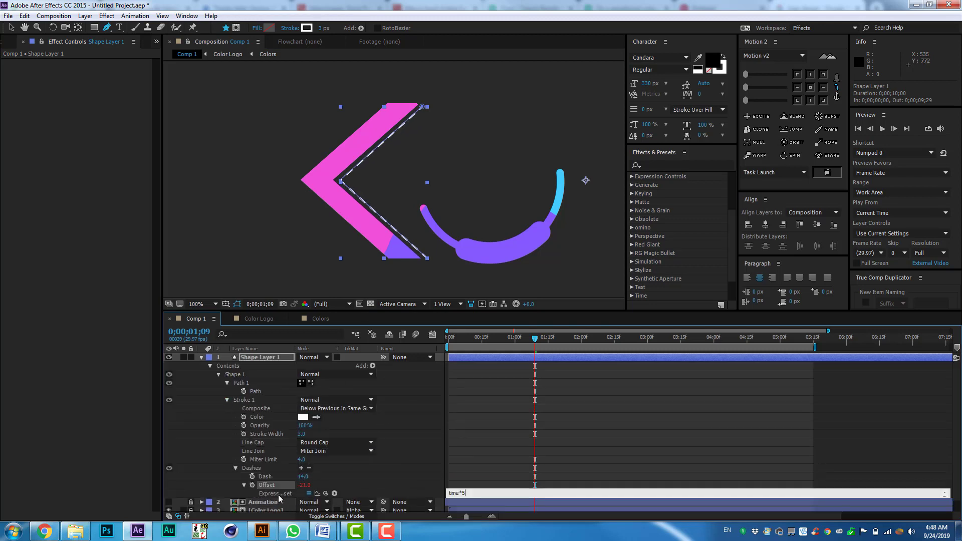
drag(488, 345, 514, 344)
click(259, 358)
key(u)
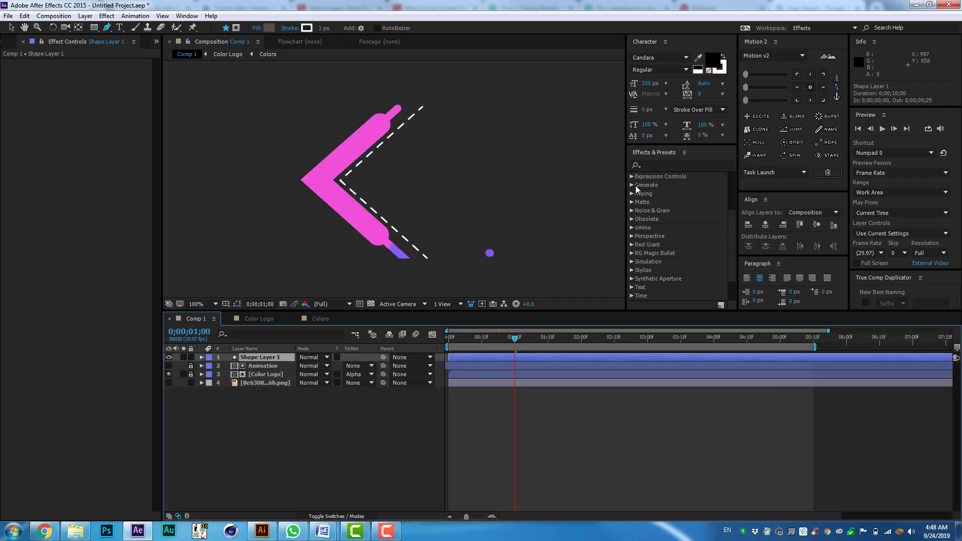
Add Trim Paths to the dashed line with End at 66%, undoing a trial change
click(201, 357)
click(372, 366)
click(386, 308)
drag(304, 400, 284, 399)
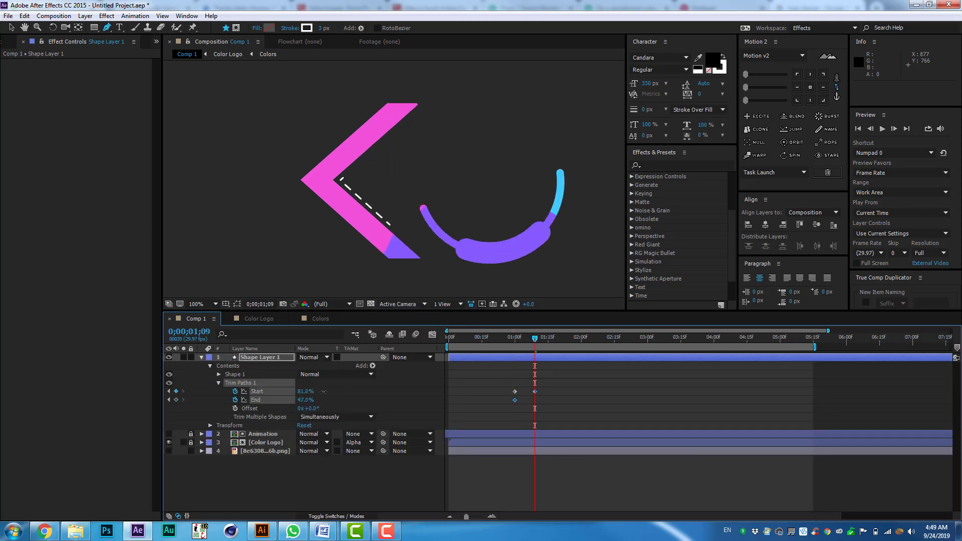
key(space)
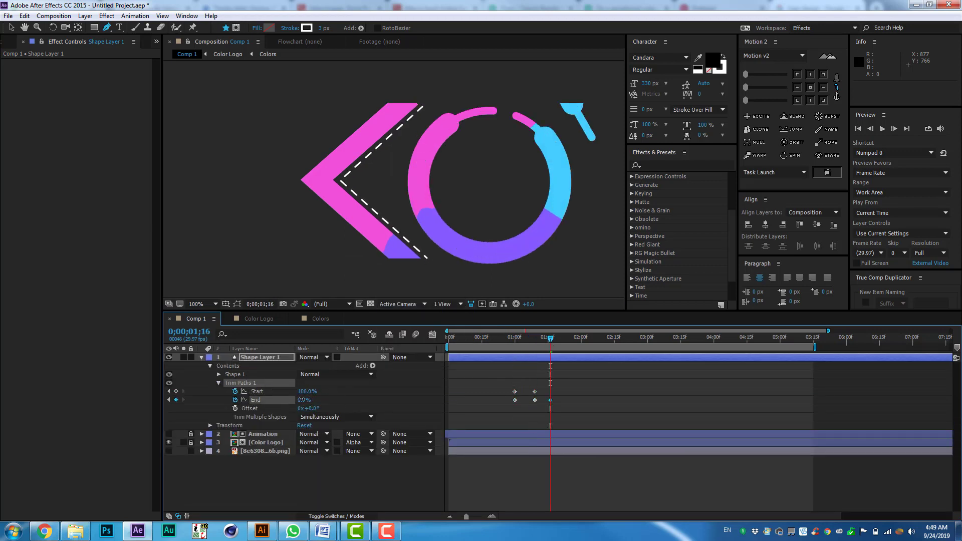
key(ctrl+z)
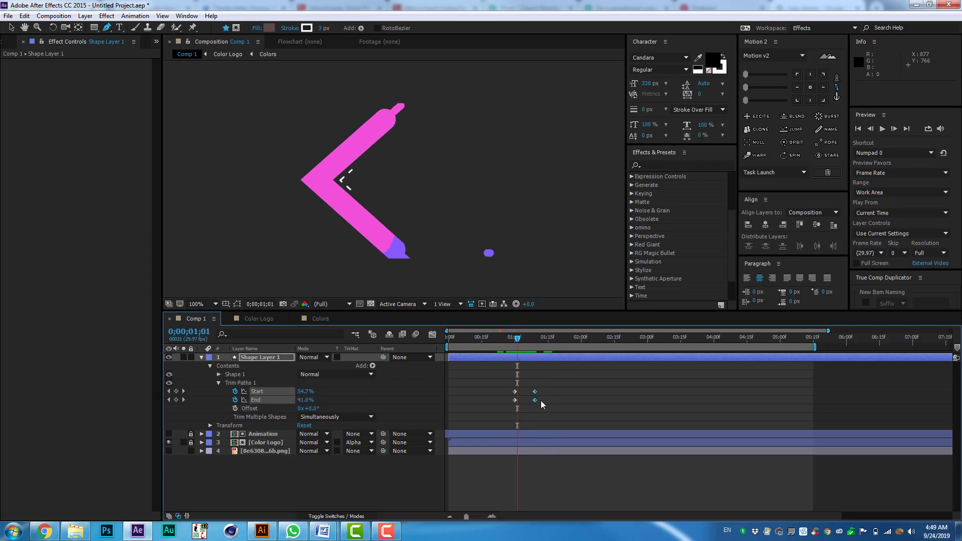
key(ctrl+z)
Keyframe Trim Paths Start and End from 0;00;00;16 so the line draws on
click(240, 379)
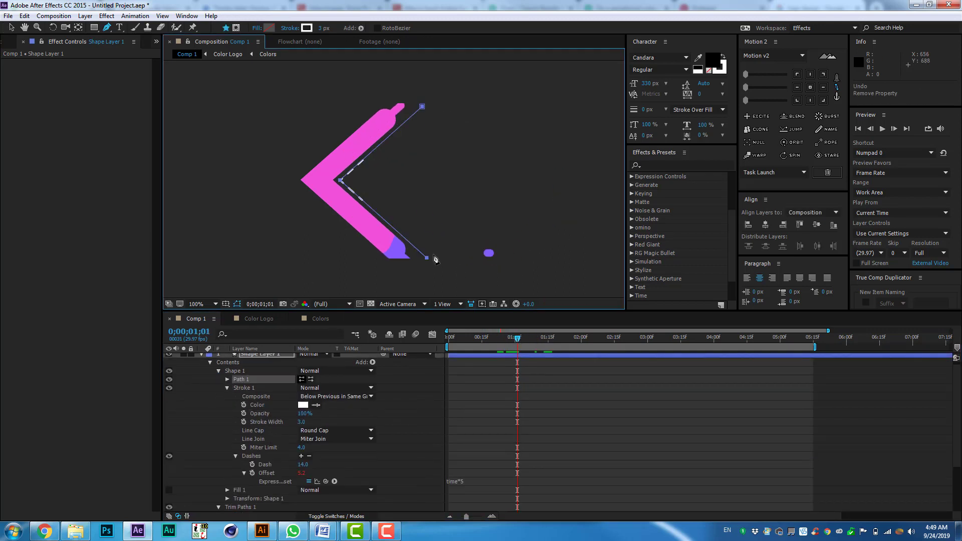
click(203, 356)
drag(502, 341, 536, 341)
key(u)
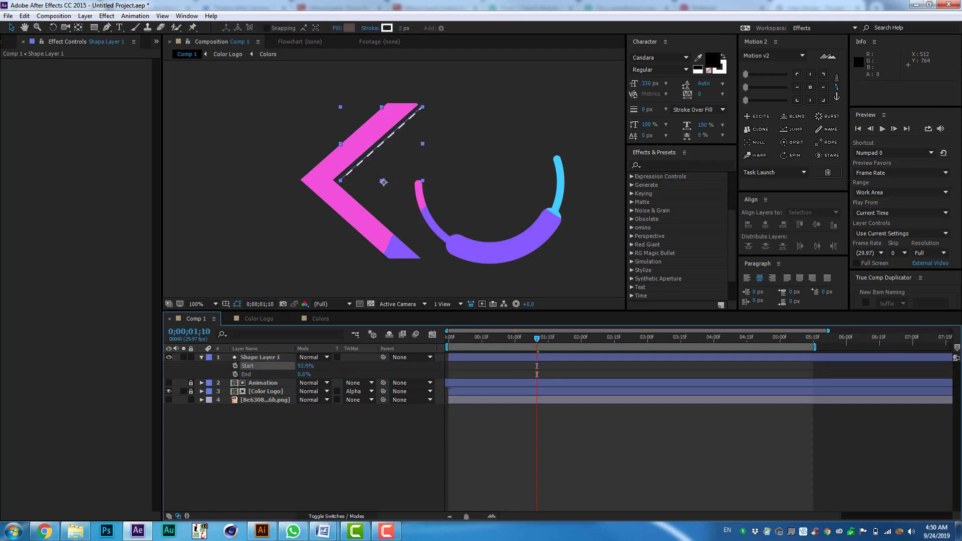
click(485, 340)
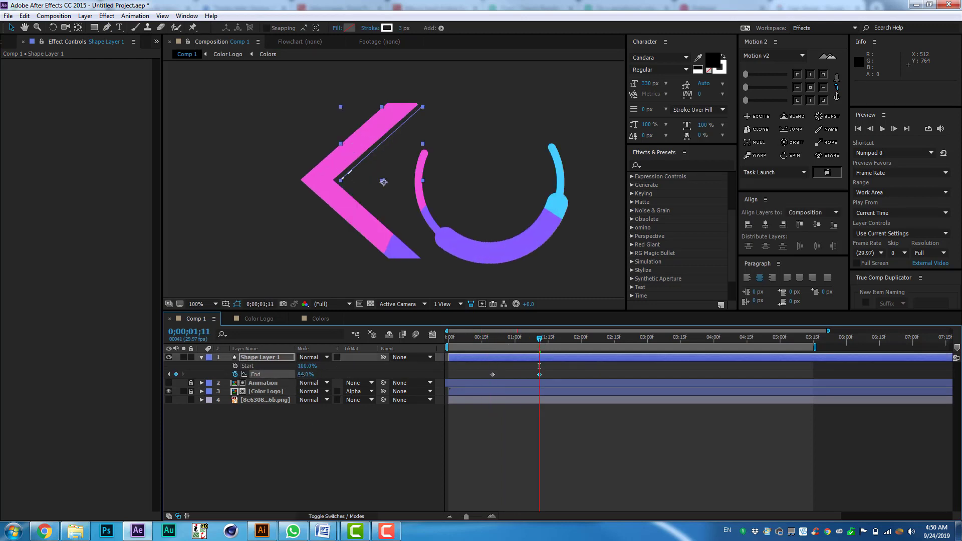
drag(506, 345, 554, 339)
Easy Ease the trim keyframes in the Graph Editor's speed graph and preview the line
right_click(491, 374)
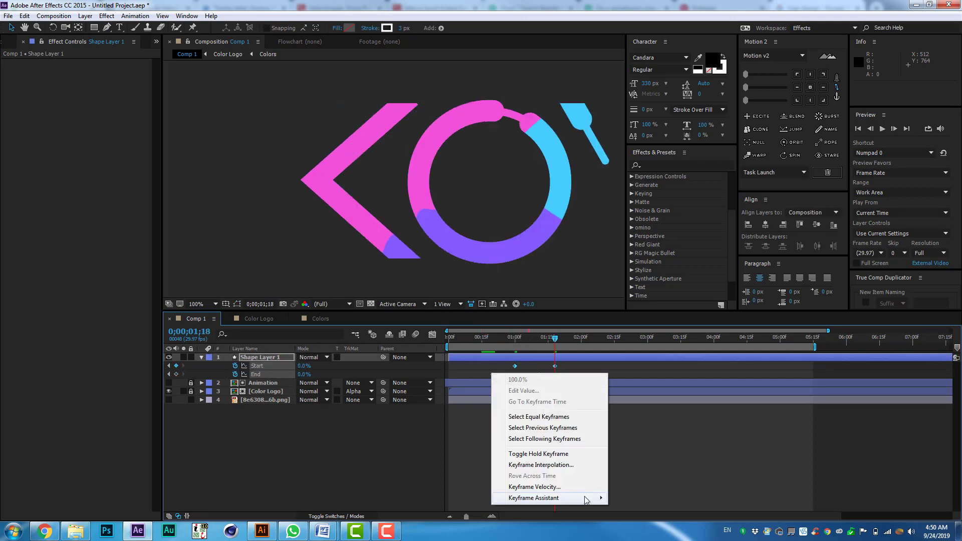
click(481, 354)
key(shift+F3)
right_click(489, 383)
click(530, 325)
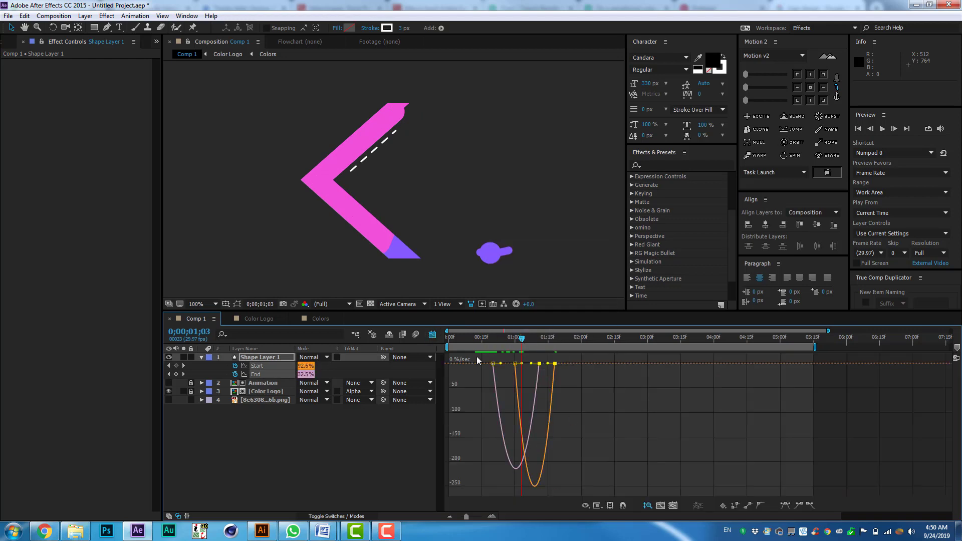
key(space)
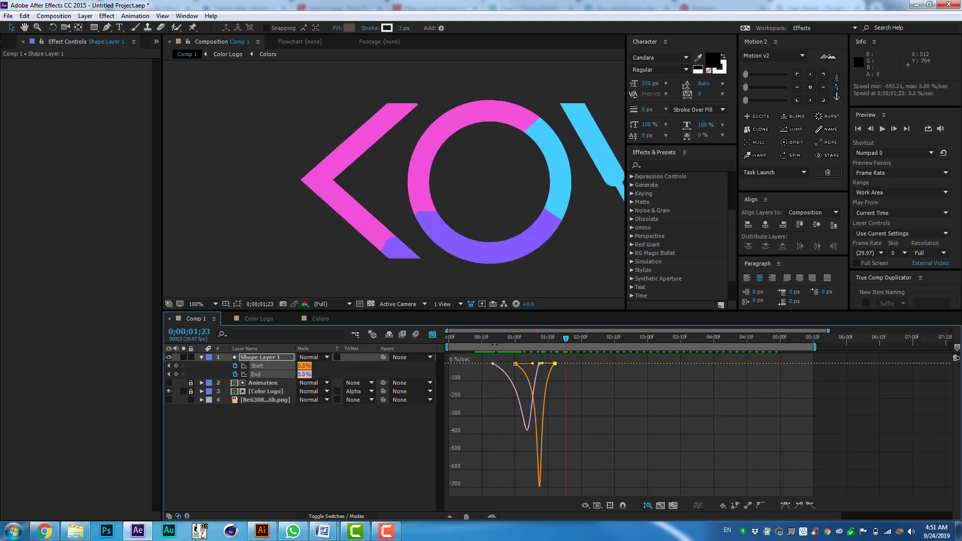
click(248, 358)
Duplicate the accent line and stagger the copy's Start and End keyframes later
key(ctrl+d)
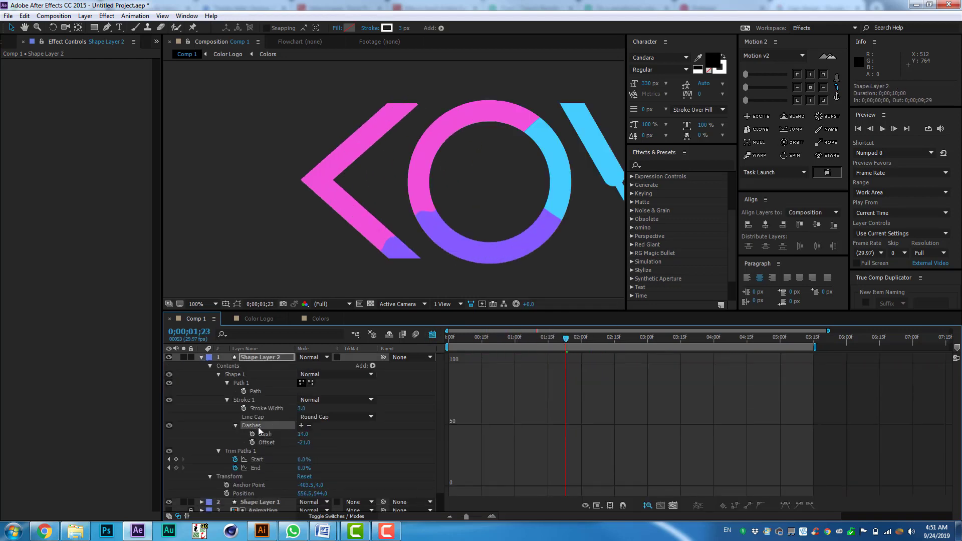
click(433, 334)
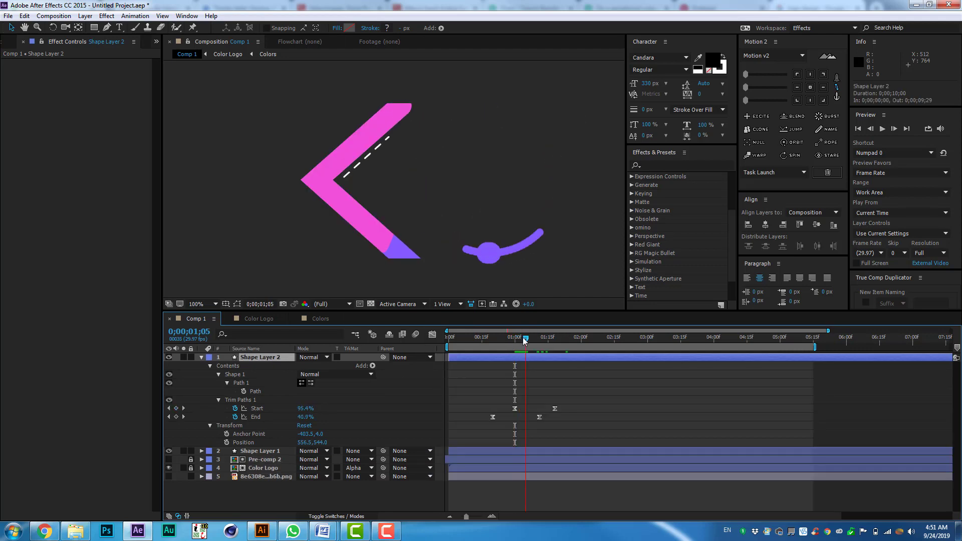
drag(514, 338, 541, 339)
drag(493, 423, 561, 419)
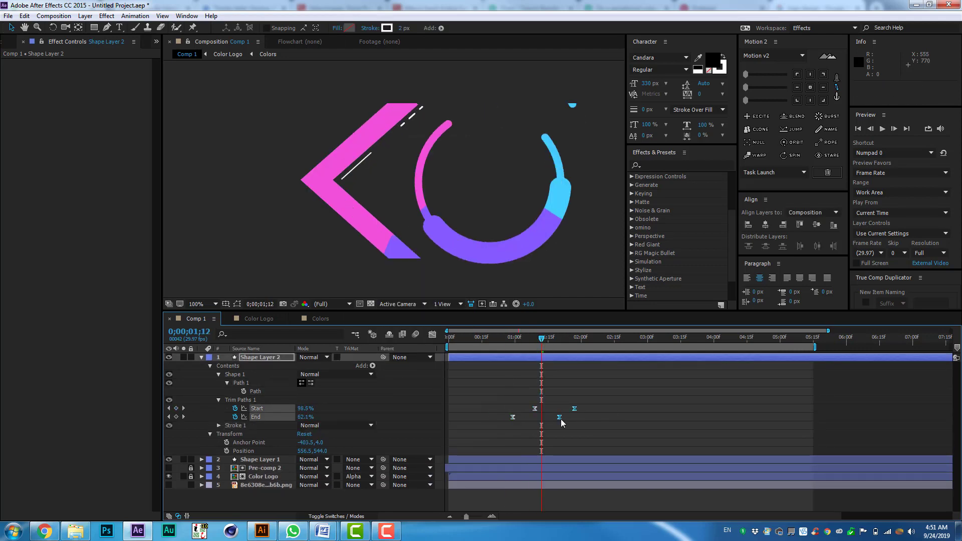
mouse_move(506, 339)
mouse_down()
mouse_move(562, 341)
mouse_move(490, 339)
mouse_move(525, 338)
mouse_up()
Nudge both accent lines' trim keyframes earlier in time
key(ctrl+a)
key(u)
key(alt+Page_Up)
key(alt+Page_Up)
key(alt+Page_Up)
key(alt+Page_Up)
click(355, 458)
Draw a short horizontal white line with the Pen tool at 1;05
key(g)
click(388, 137)
click(422, 106)
mouse_move(472, 208)
mouse_down()
mouse_move(498, 208)
mouse_move(342, 174)
mouse_up()
key(h)
key(.)
Expand the white line's shape group and give its stroke a Round Cap
key(g)
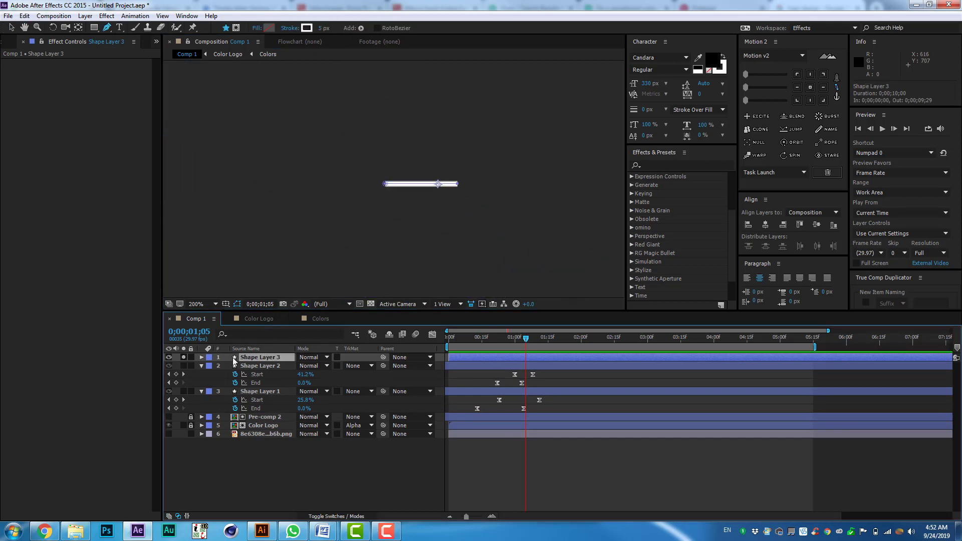
click(200, 357)
click(227, 408)
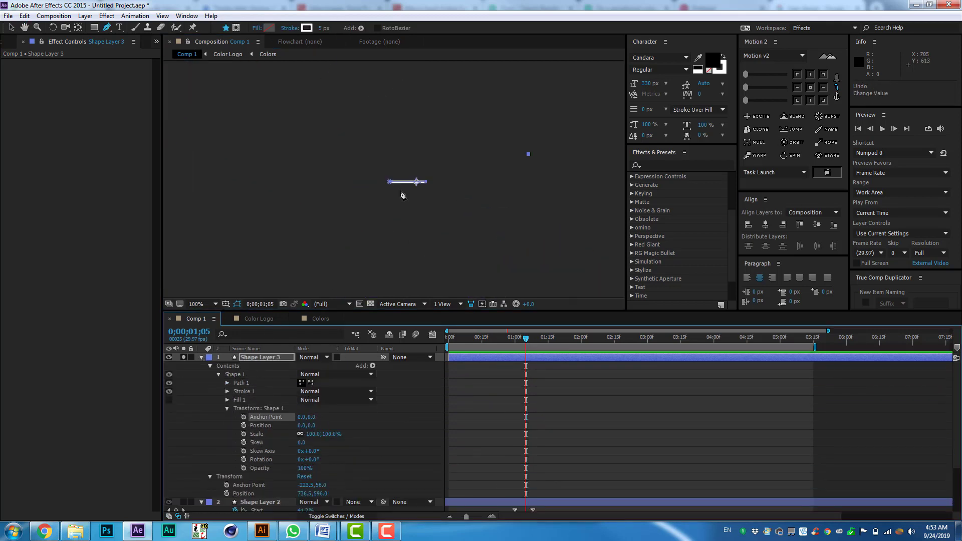
scroll(393, 180, up, 6)
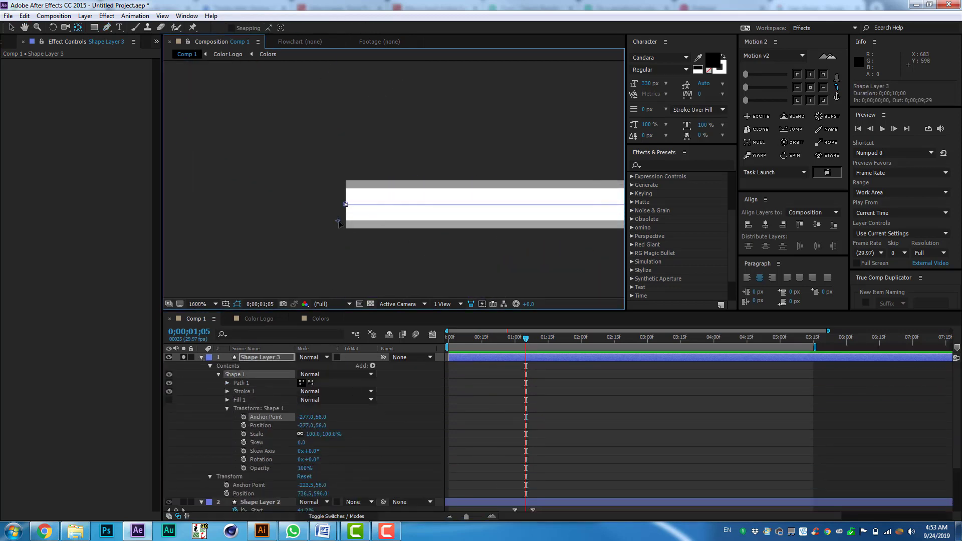
scroll(404, 205, down, 3)
key(ctrl+f)
text(cap)
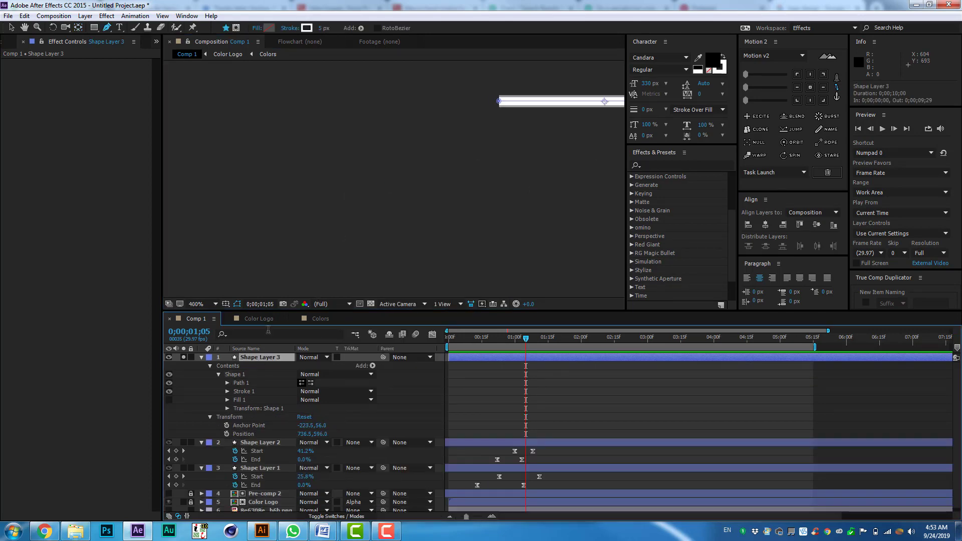
scroll(403, 206, down, 1)
Add Trim Paths to the white line and keyframe End from 0%
click(360, 28)
click(434, 203)
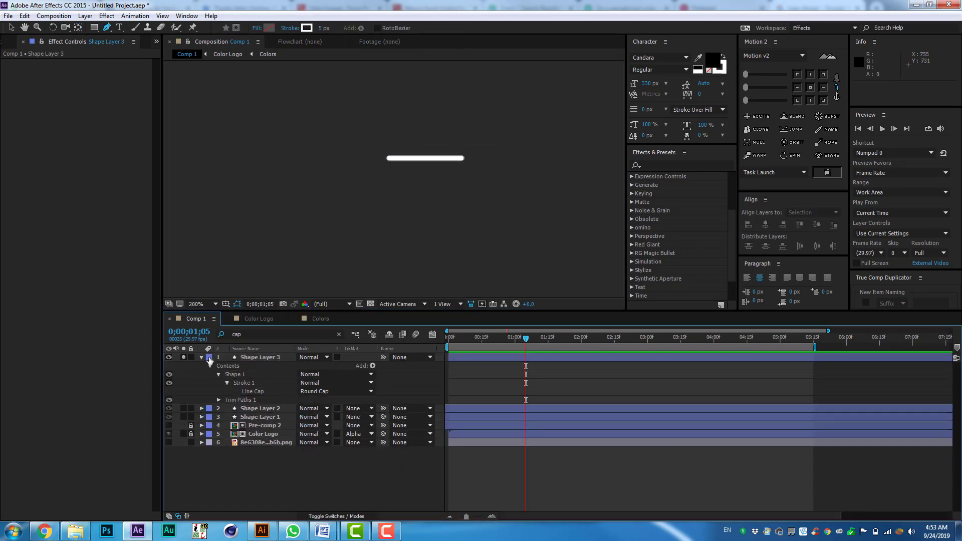
click(219, 399)
click(235, 408)
drag(304, 408, 293, 412)
key(shift+Page_Down)
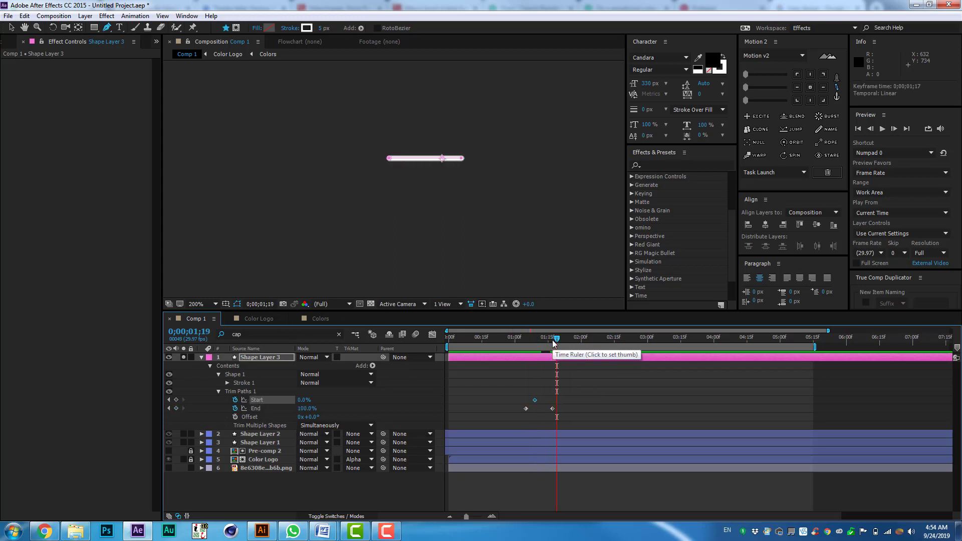
Apply stronger easing to the trim keyframes in the speed graph
key(shift+F3)
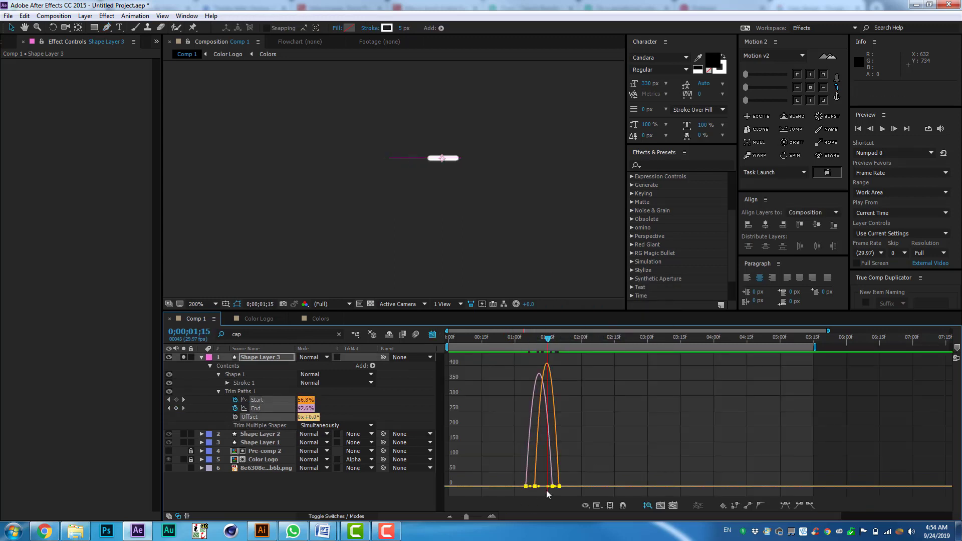
drag(613, 485, 638, 486)
key(shift+F3)
key(semicolon)
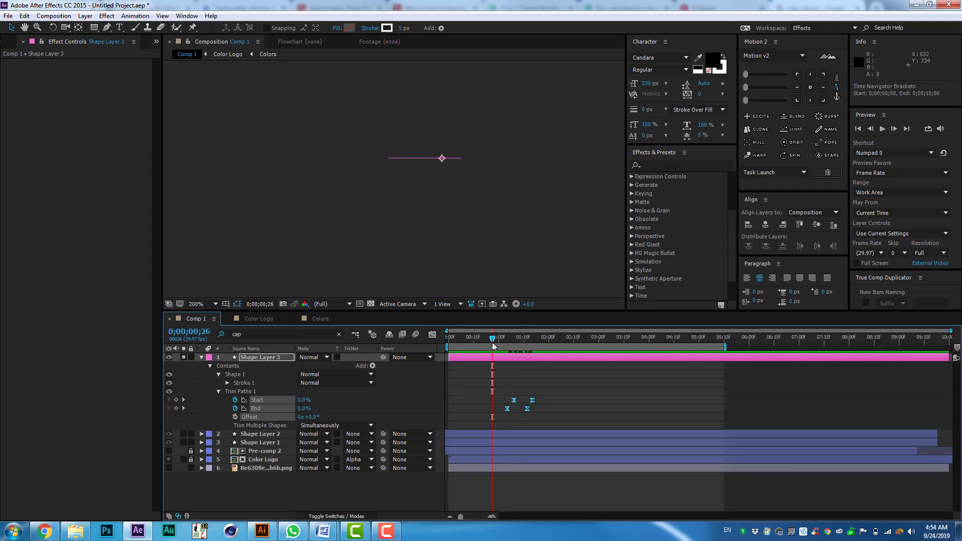
drag(492, 340, 497, 339)
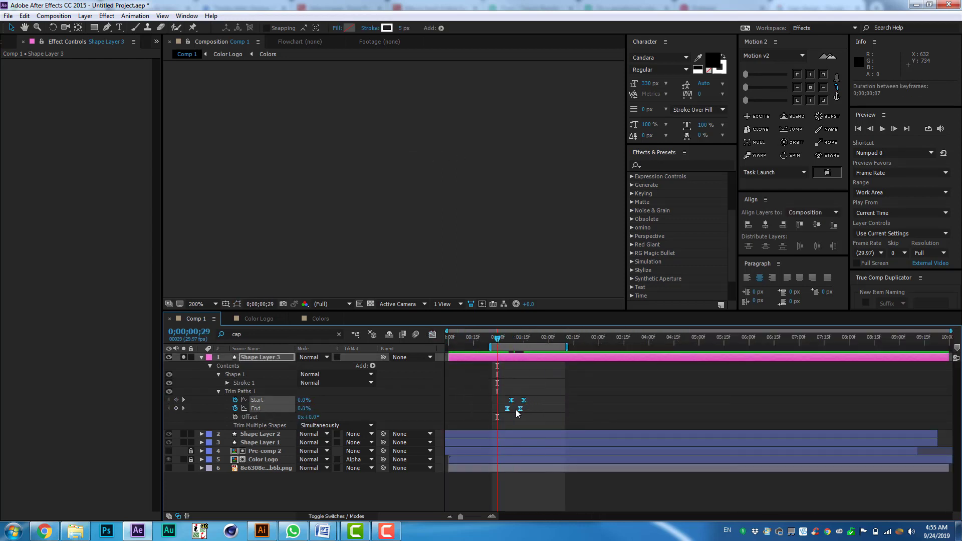
click(516, 409)
key(k)
key(k)
Add a Repeater to the line with 8 copies and Offset 1
click(261, 357)
click(440, 28)
click(466, 178)
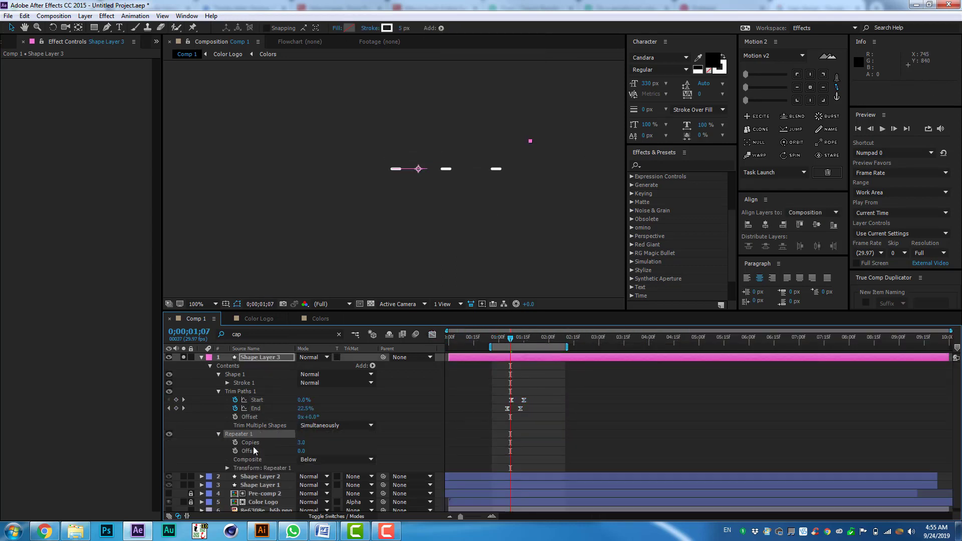
click(227, 468)
click(400, 438)
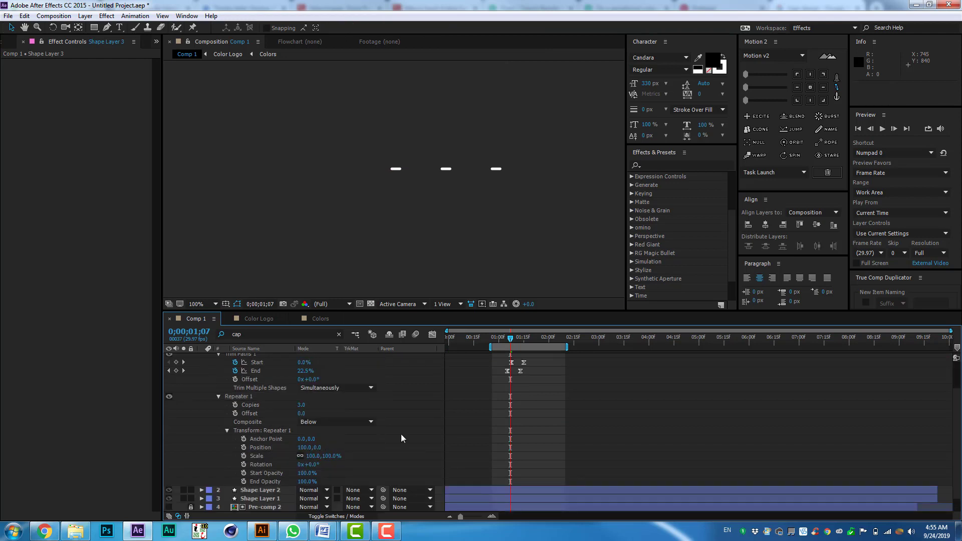
text(8)
key(Tab)
text(1)
key(Return)
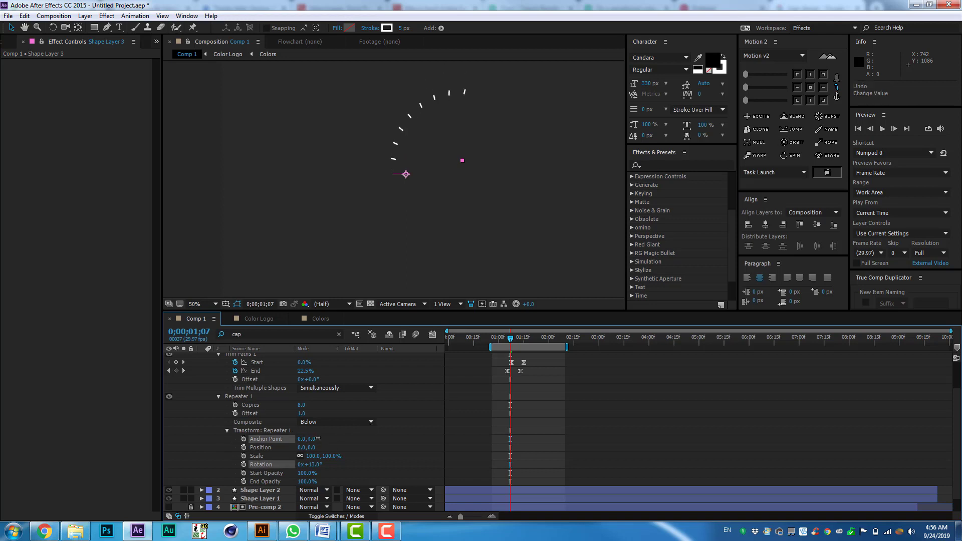
Reshape the line's vertex into burst rays and Easy Ease its trim keyframes
drag(406, 174, 462, 160)
click(517, 337)
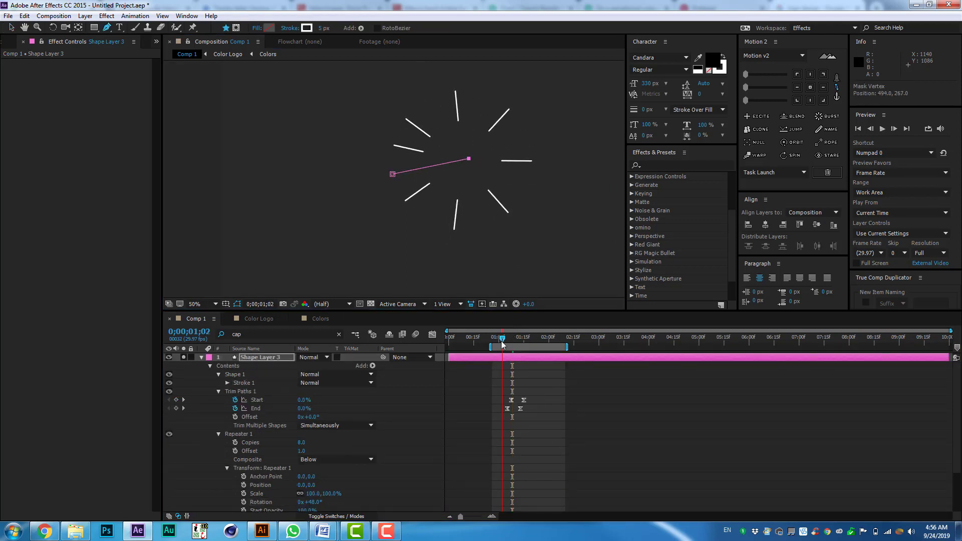
drag(541, 380, 506, 428)
right_click(506, 408)
click(672, 425)
Preview the burst reveal and display its Start and End keyframes
key(space)
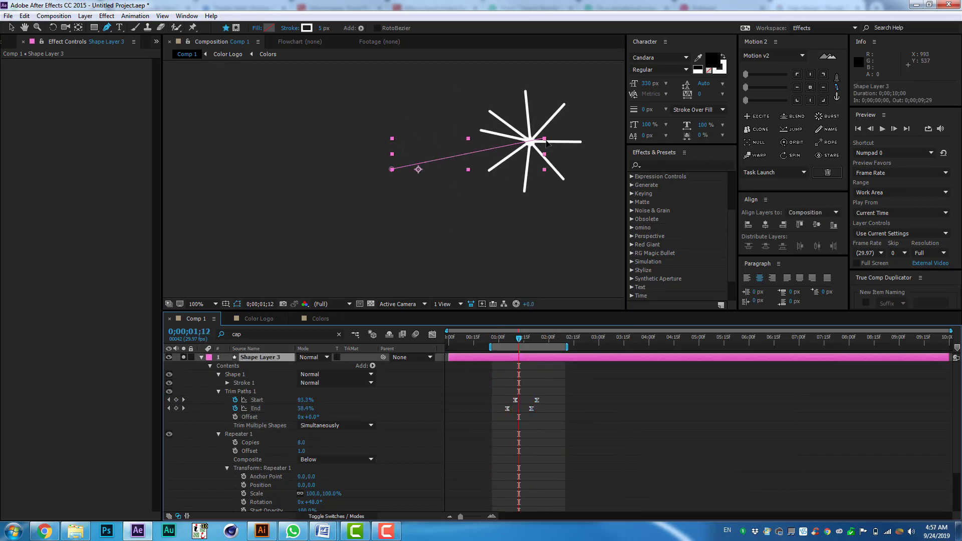
key(space)
key(space)
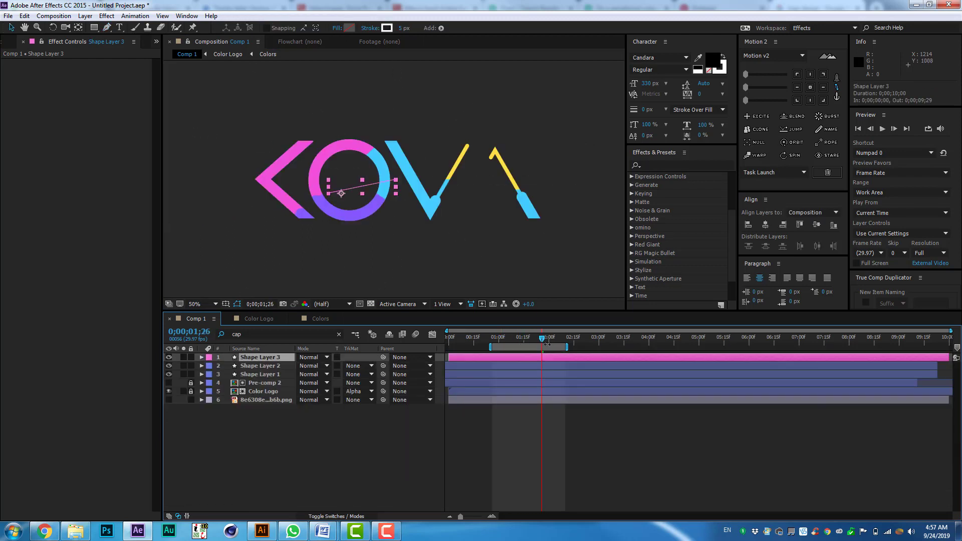
drag(547, 342, 503, 340)
key(u)
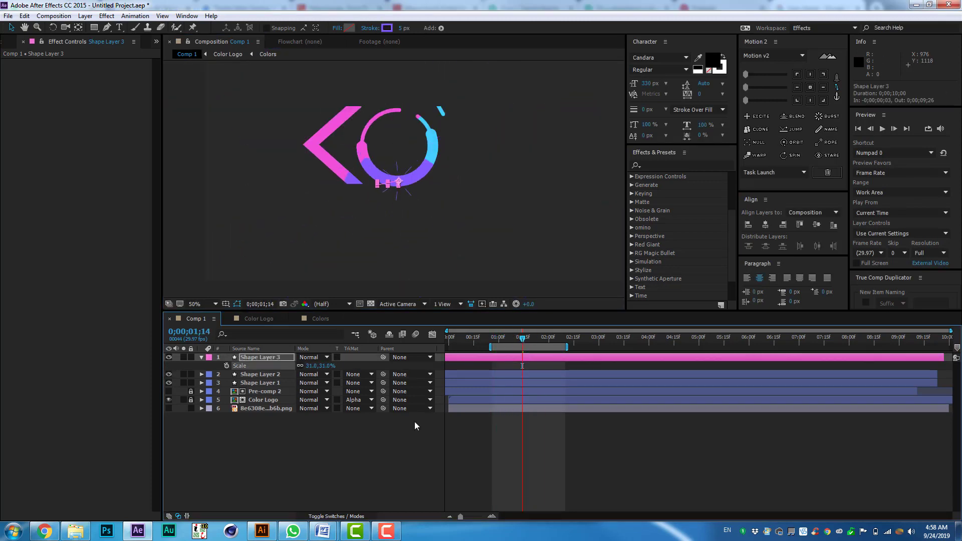
Paste a trim-animated arc at 1;11 and make its stroke pink
click(518, 342)
key(ctrl+v)
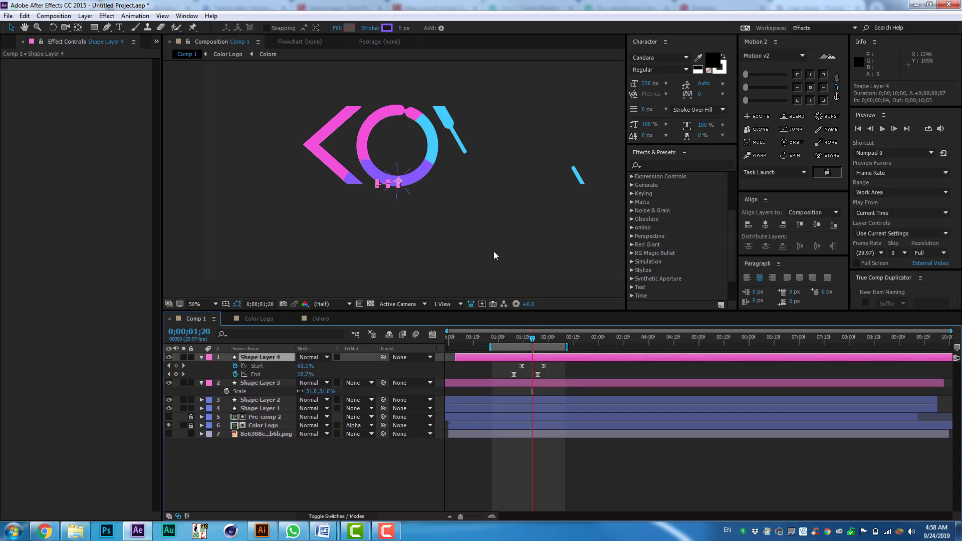
scroll(463, 199, up, 4)
click(463, 199)
click(258, 119)
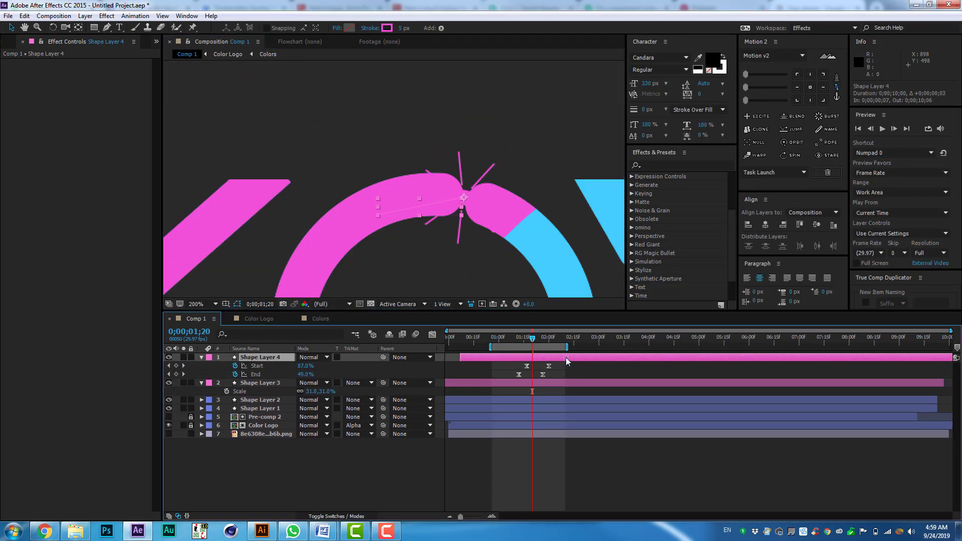
Delay the pink arc's timing, preview, and start a Pen path at the K's left tip
drag(521, 356, 552, 360)
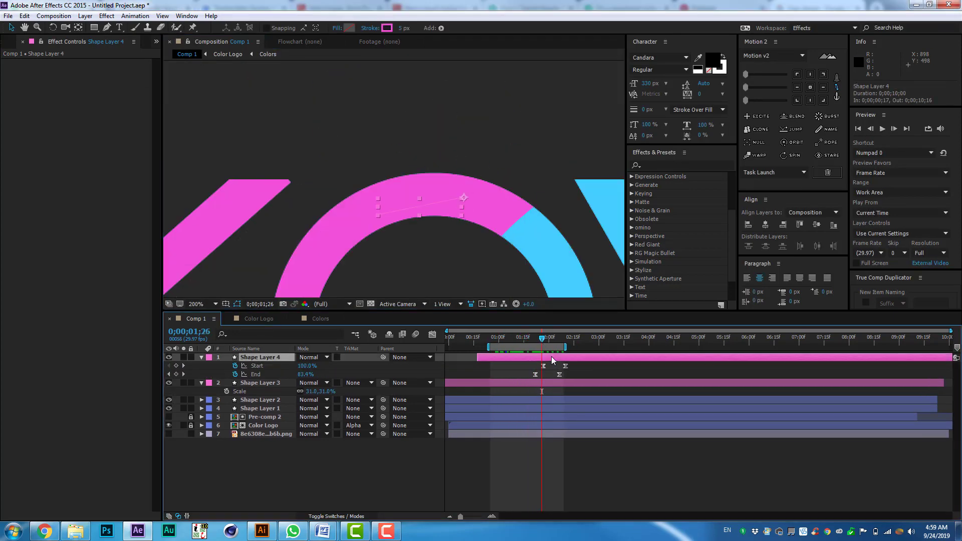
key(space)
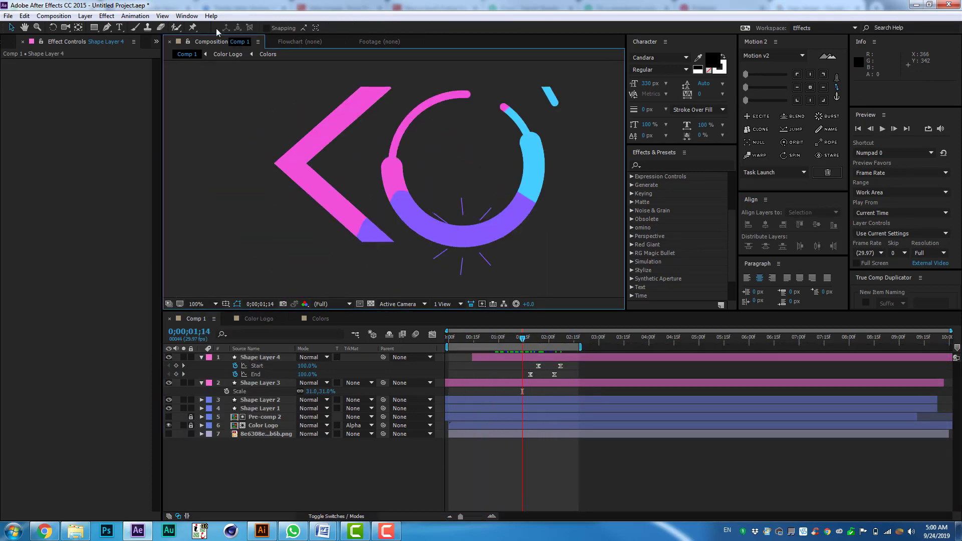
click(107, 28)
click(269, 165)
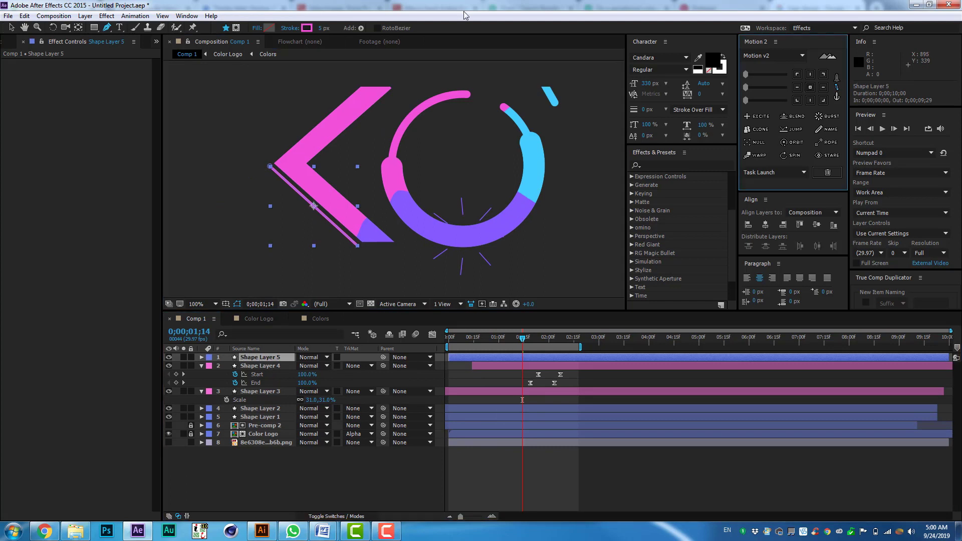
Add Trim Paths to the K line and ease its keyframes in the speed graph
click(360, 28)
click(393, 196)
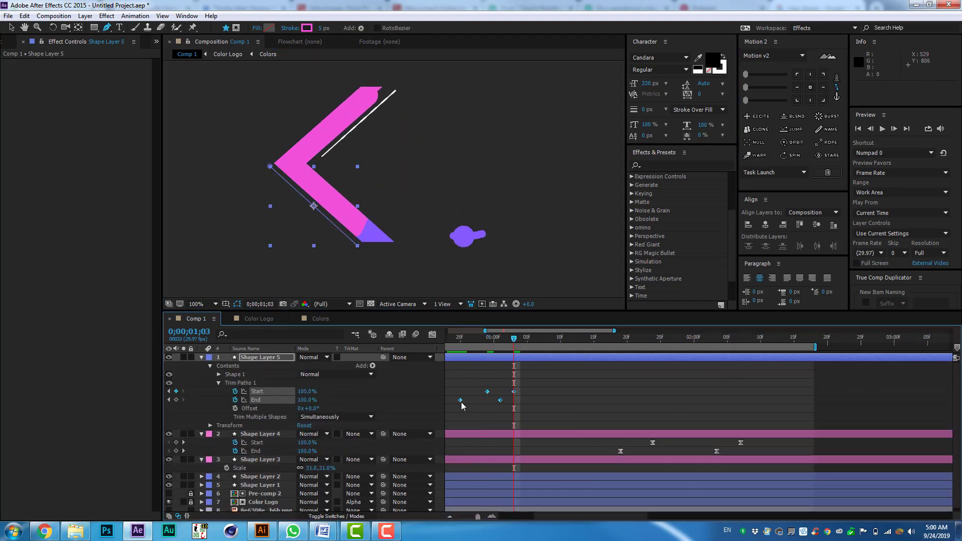
drag(481, 376, 534, 413)
key(shift+F3)
mouse_move(816, 478)
mouse_down()
mouse_move(748, 494)
mouse_move(734, 487)
mouse_up()
click(596, 341)
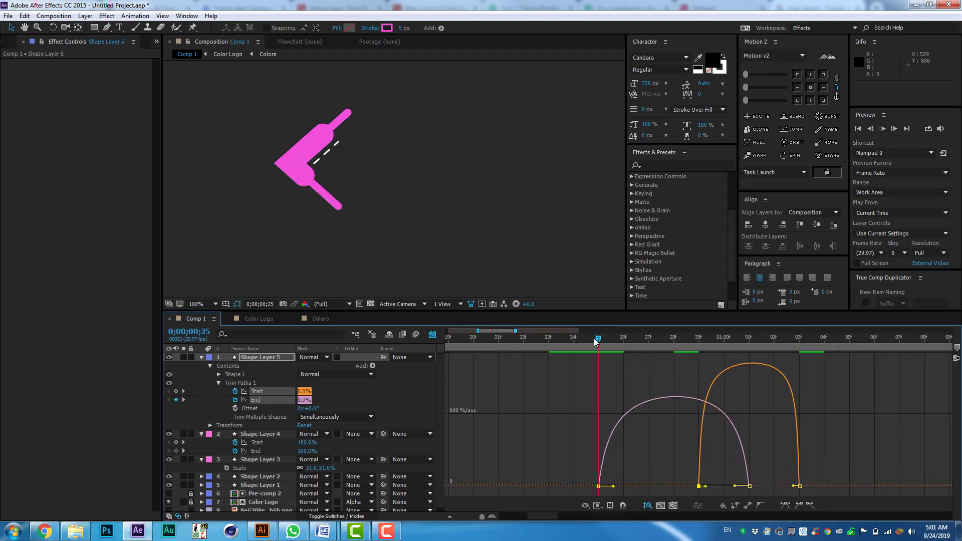
key(u)
key(shift+F3)
key(minus)
key(minus)
key(minus)
click(510, 342)
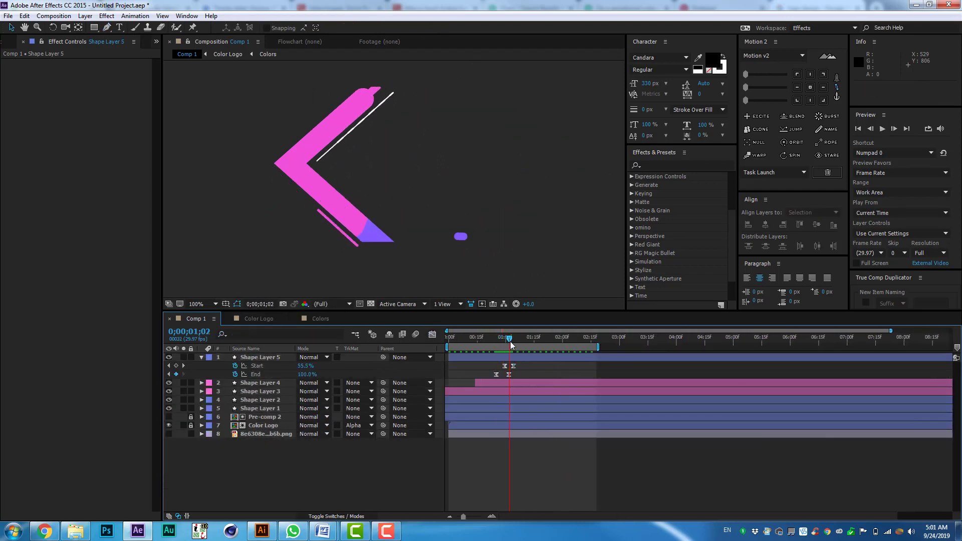
Save the project as 'Text Animation' in the AE 20 folder
key(ctrl+s)
click(45, 215)
double_click(165, 136)
click(162, 407)
text(Text Animation)
key(Return)
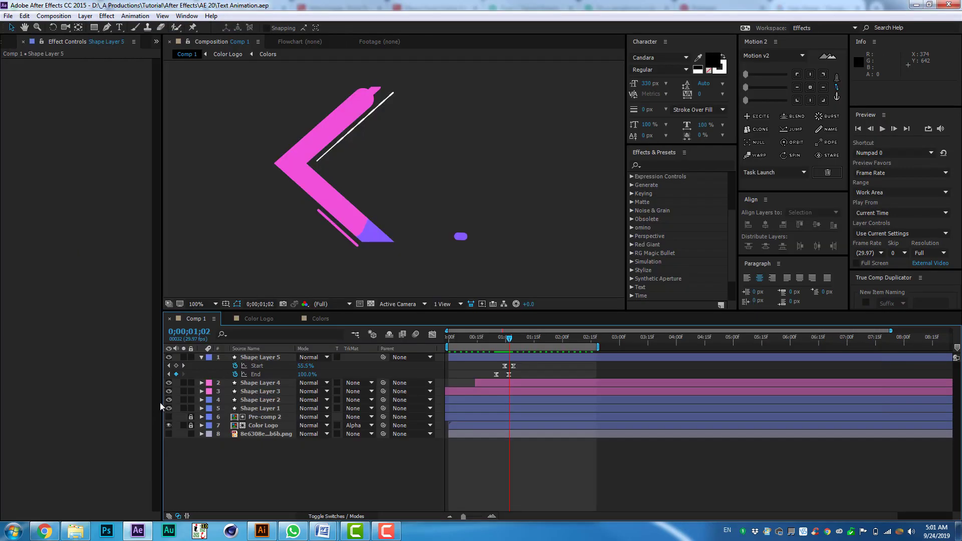
Draw a small pink-stroked circle at the K's lower tip around 1;09
click(263, 399)
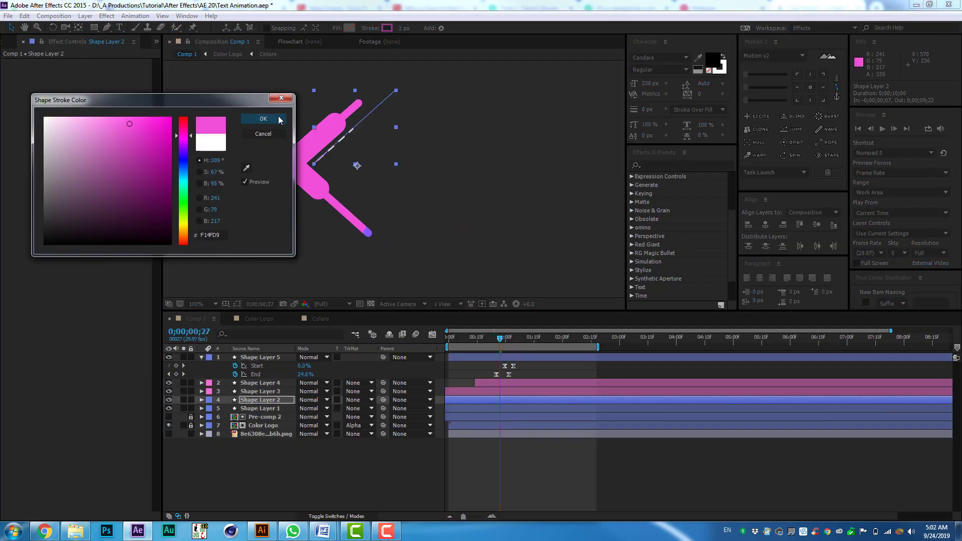
mouse_move(514, 344)
mouse_down()
mouse_move(503, 342)
mouse_move(522, 342)
mouse_up()
key(q)
drag(259, 232, 282, 253)
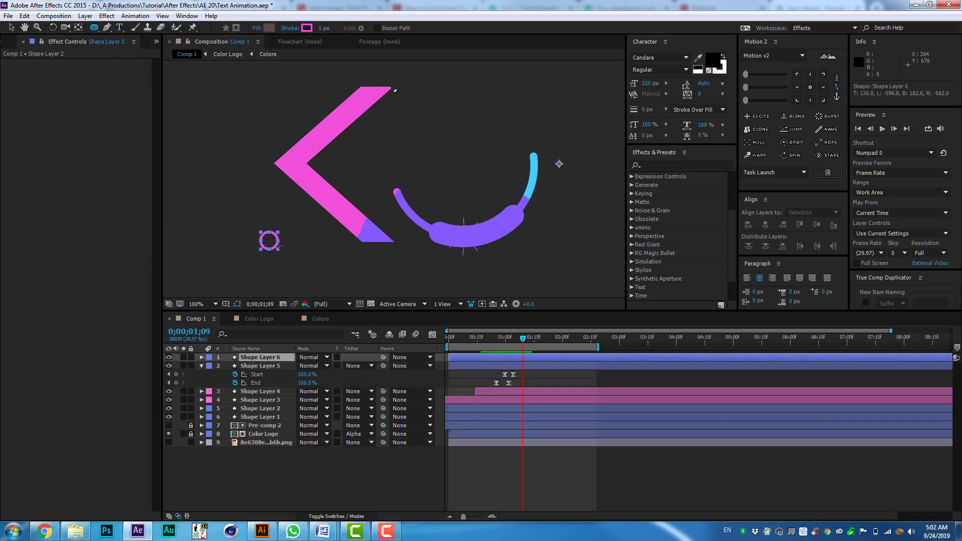
scroll(398, 248, up, 1)
key(u)
key(u)
Keyframe the circle's stroke width from 41 to 0 and scale up from 20%
click(243, 416)
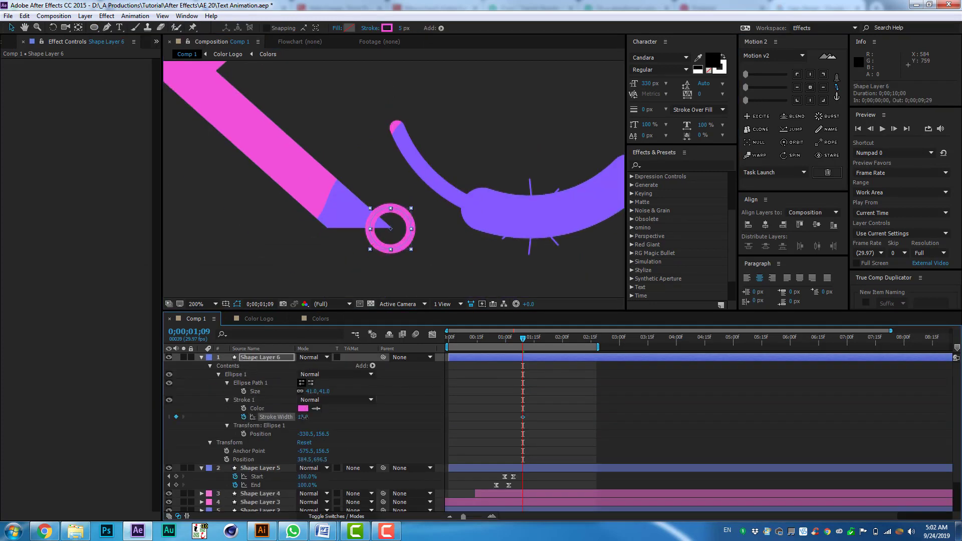
mouse_move(303, 417)
mouse_down()
mouse_move(321, 417)
mouse_move(286, 417)
mouse_up()
click(536, 342)
click(515, 342)
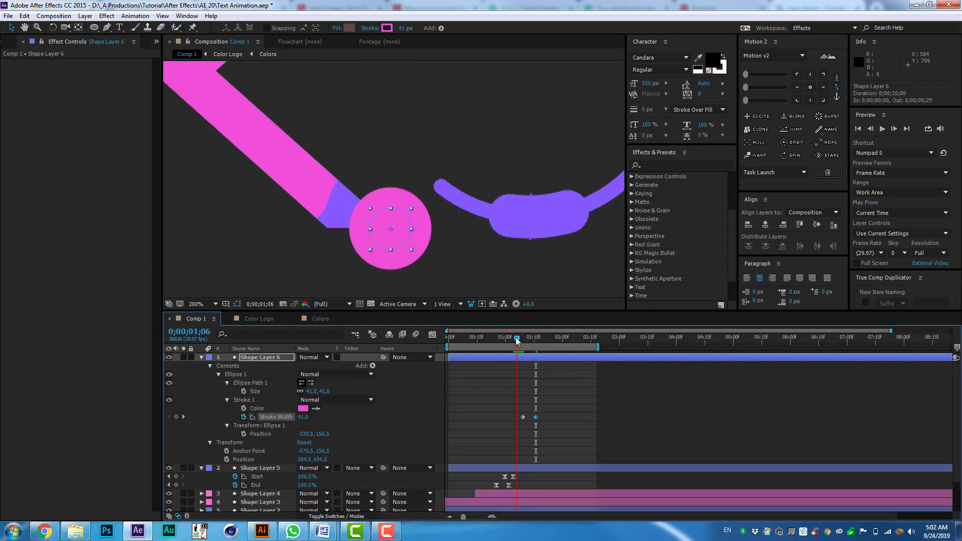
key(alt+shift+s)
key(u)
drag(312, 374, 273, 374)
click(531, 343)
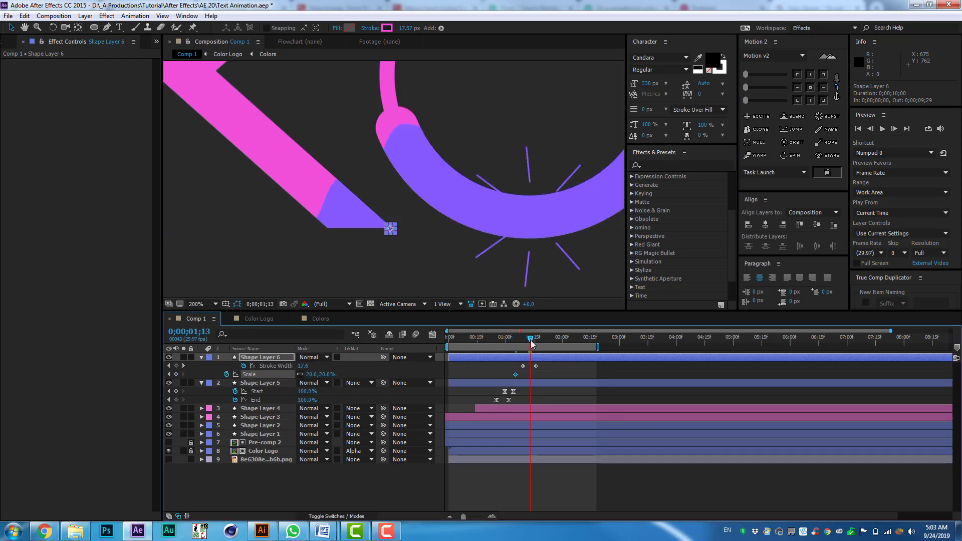
click(524, 342)
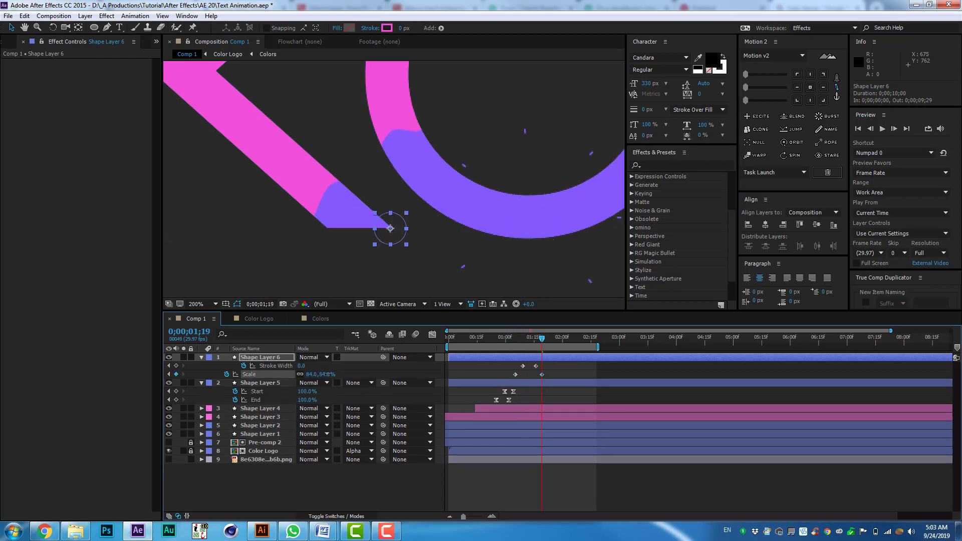
key(=)
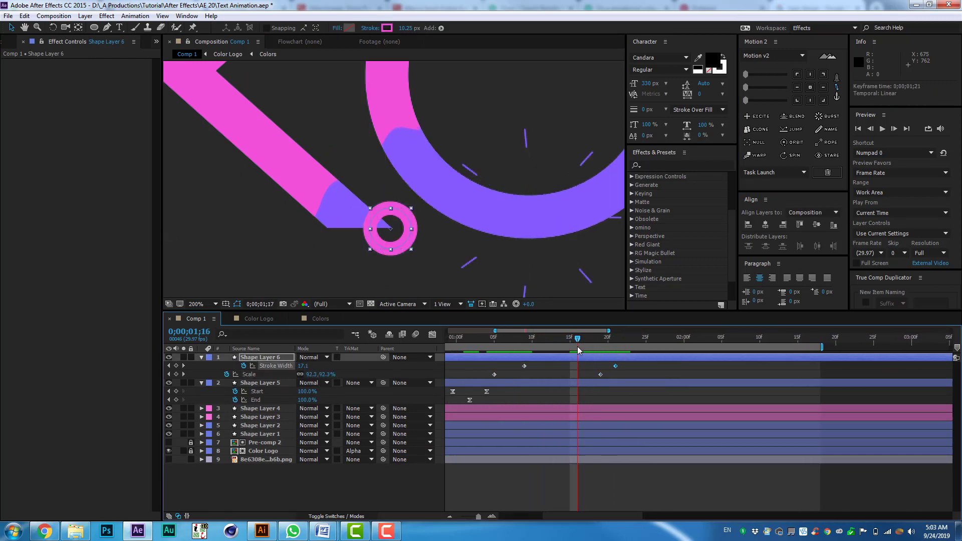
Easy Ease the circle's scale and stroke keyframes and view them as value curves
right_click(524, 366)
click(691, 370)
key(shift+F3)
right_click(642, 393)
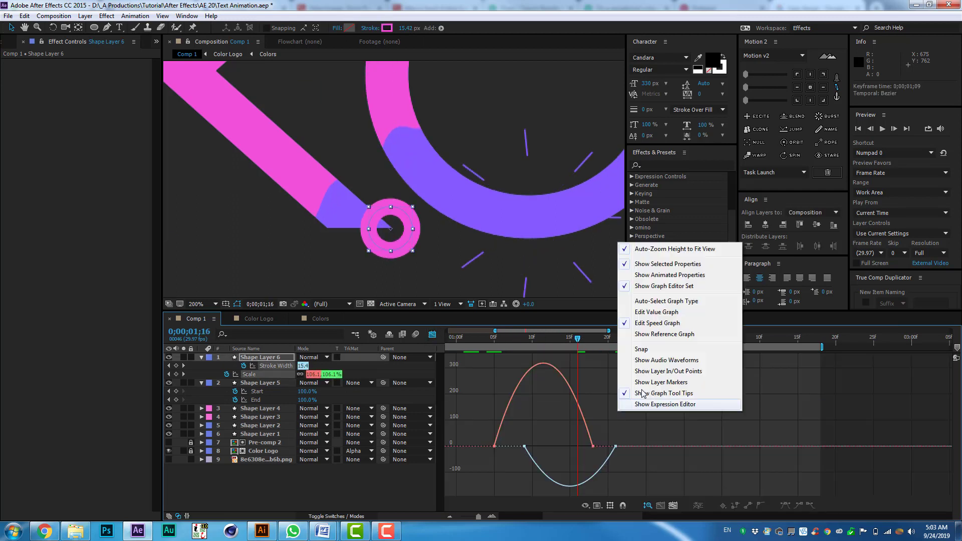
click(656, 311)
click(523, 341)
key(space)
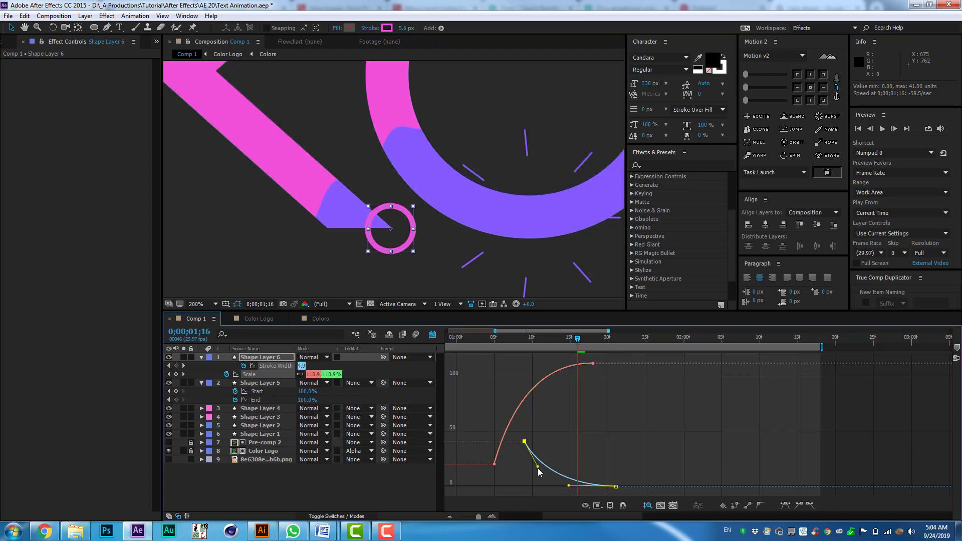
Keyframe an eased opacity fade-in for the circle
key(t)
click(305, 365)
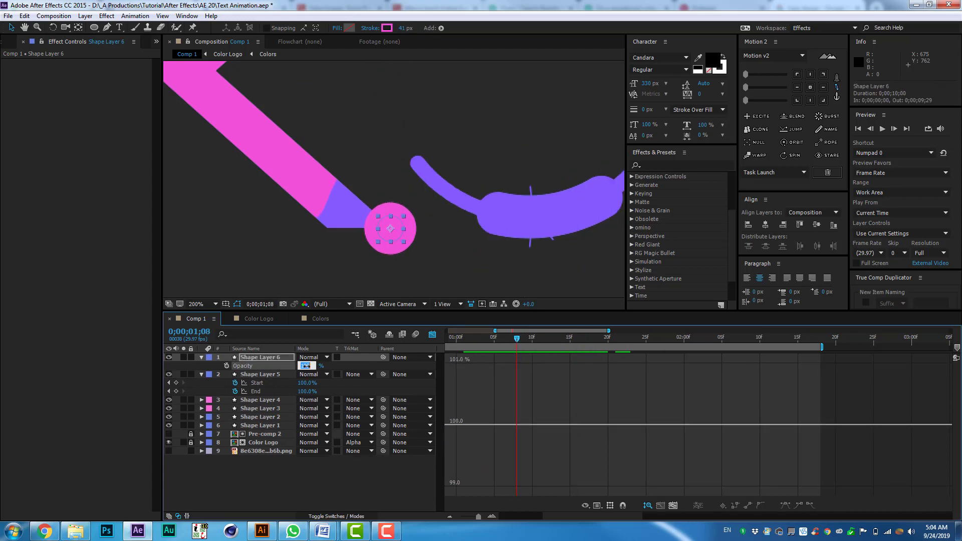
right_click(501, 489)
click(701, 363)
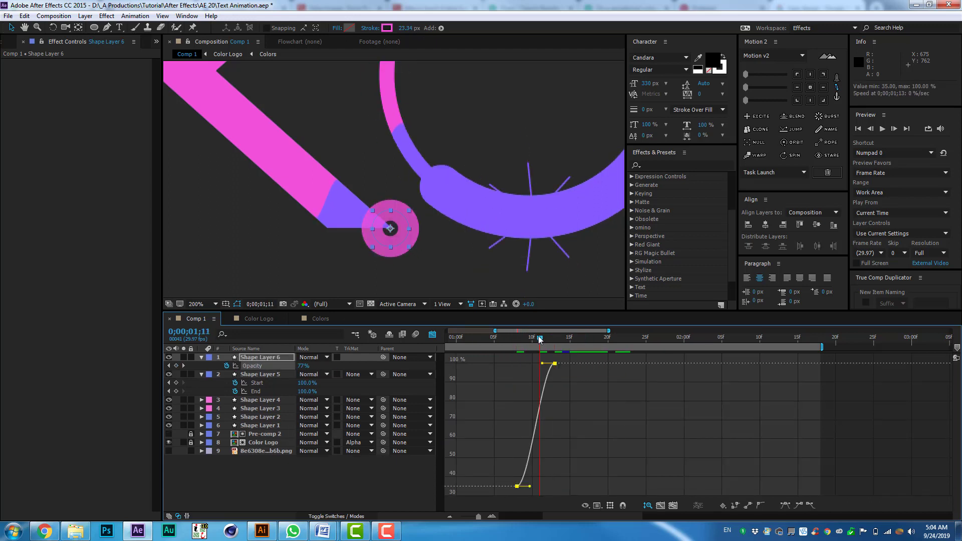
Move the circle layer below the letters and collapse its properties
key(semicolon)
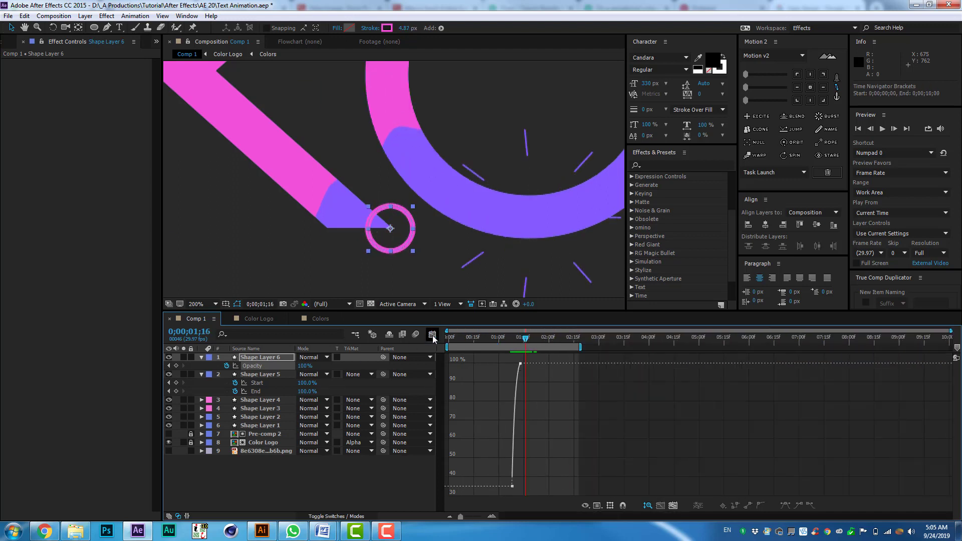
key(shift+F3)
click(506, 341)
key(u)
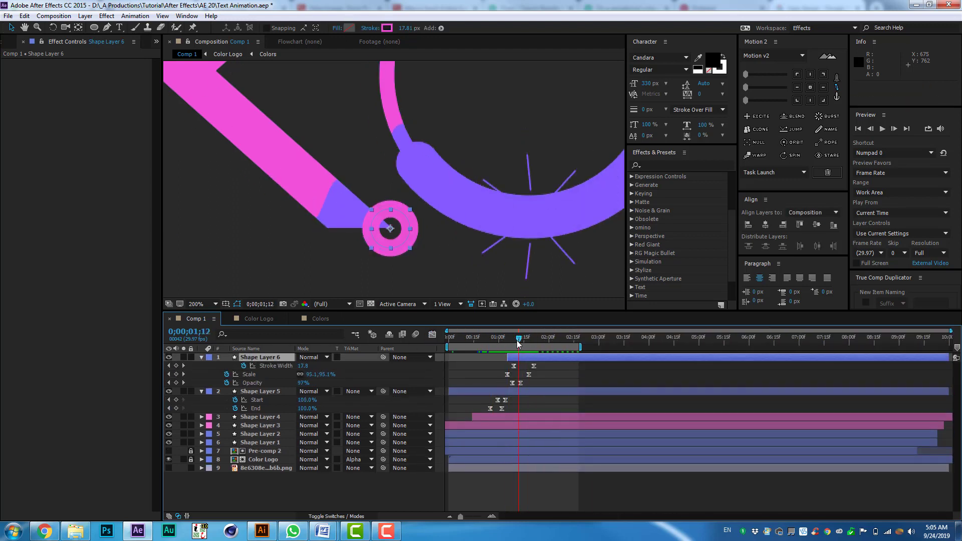
key(ctrl+bracketleft)
key(ctrl+bracketleft)
key(ctrl+bracketleft)
drag(521, 342, 515, 341)
key(ctrl+grave)
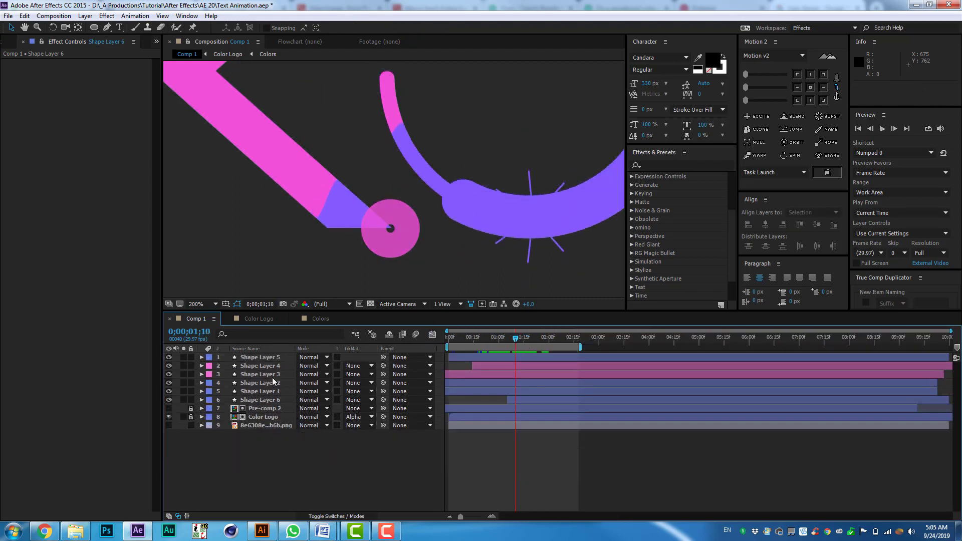
key(comma)
key(comma)
Reuse Pre-comp 1's circle as a 5 px purple ring with Round Cap
click(529, 341)
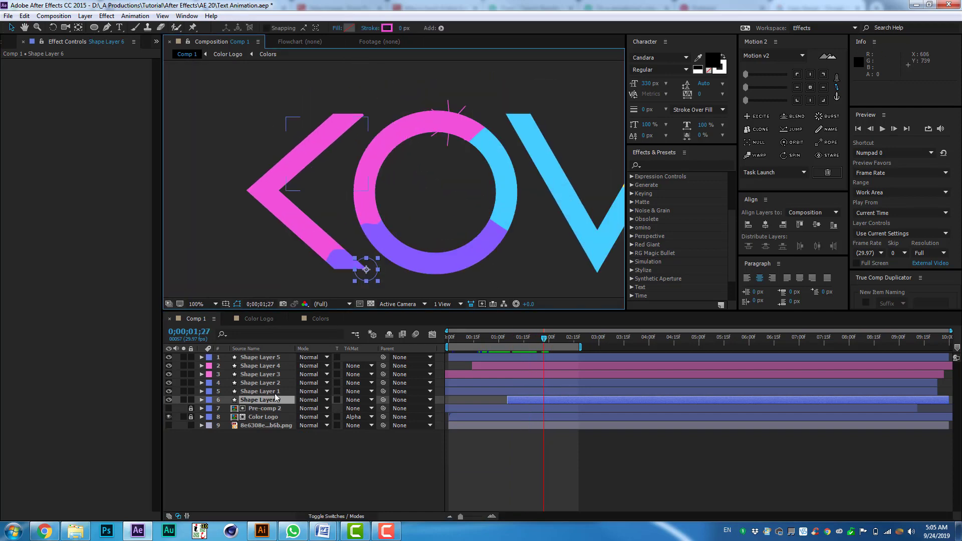
double_click(264, 408)
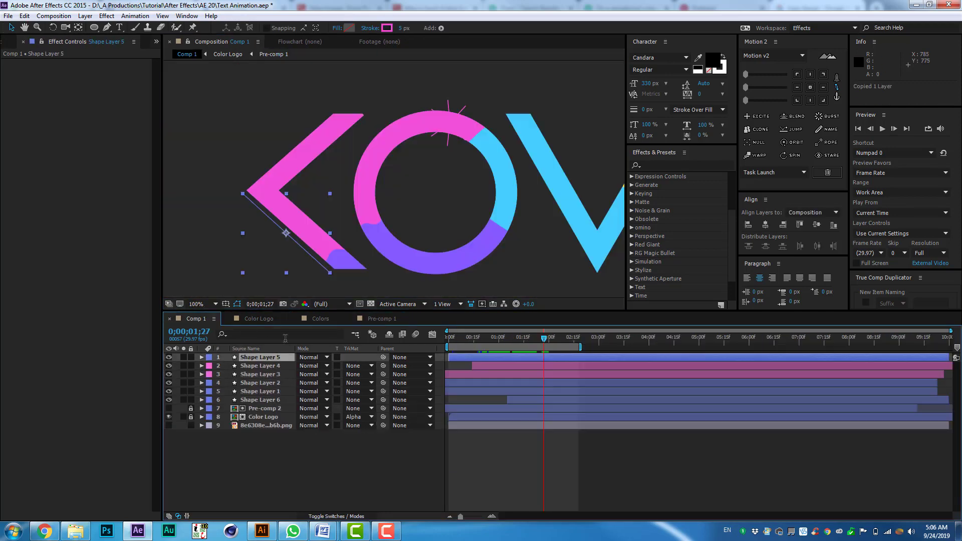
drag(404, 28, 399, 29)
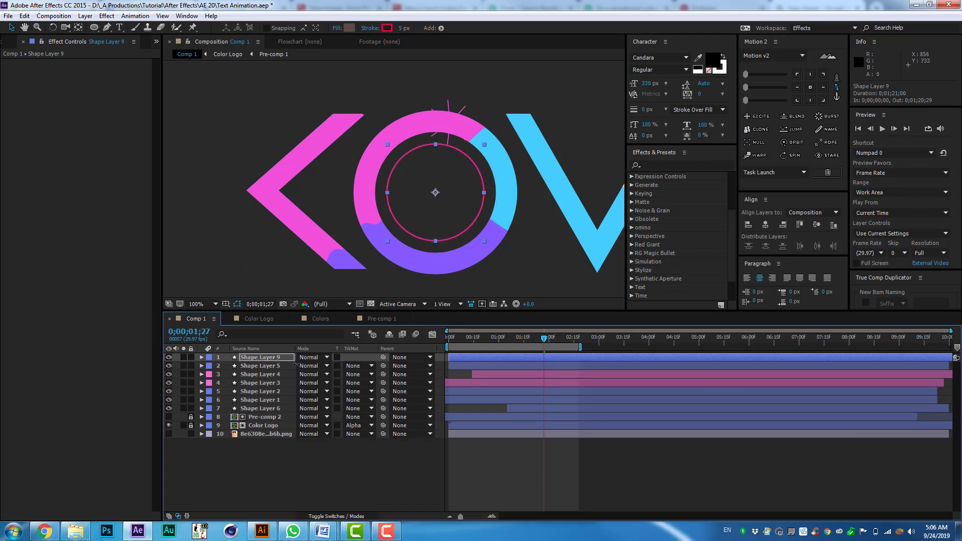
click(386, 27)
click(253, 130)
key(period)
text(cap)
click(337, 391)
click(344, 413)
Add Trim Paths to the ring and keyframe End, Offset and Start so the arc sweeps
click(372, 366)
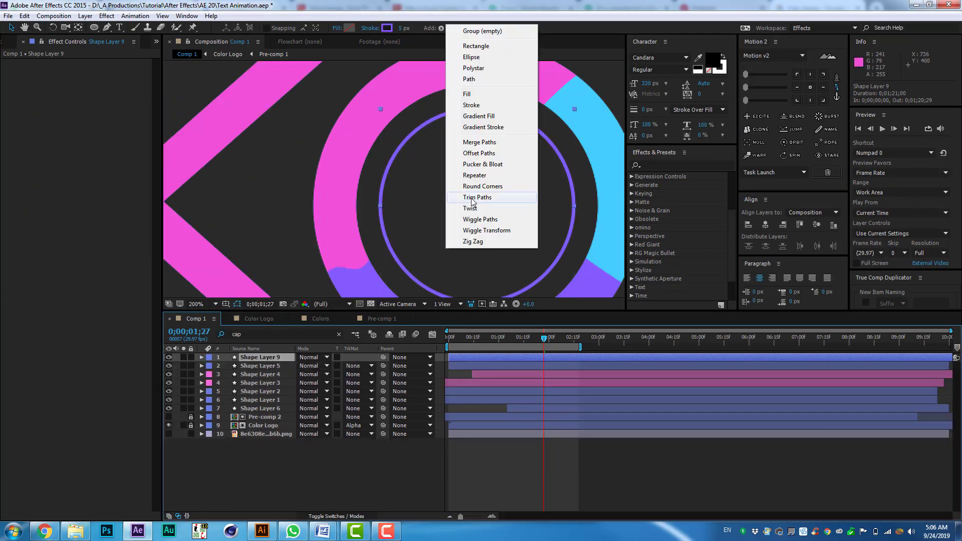
click(461, 195)
drag(305, 417, 285, 419)
click(235, 417)
click(507, 339)
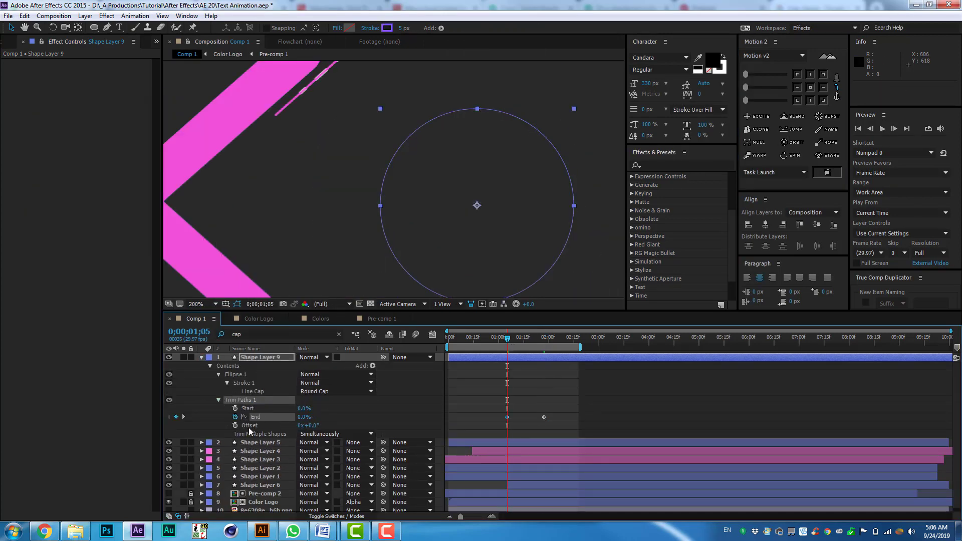
drag(506, 340, 556, 340)
drag(308, 425, 331, 425)
drag(556, 339, 529, 340)
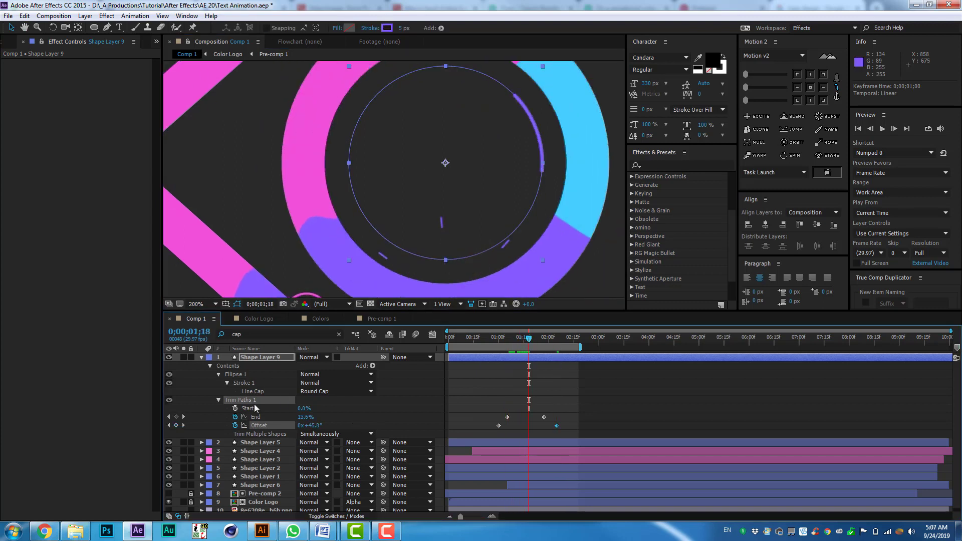
Easy Ease all trim keyframes and nudge the End keyframe slightly earlier
drag(489, 404, 606, 425)
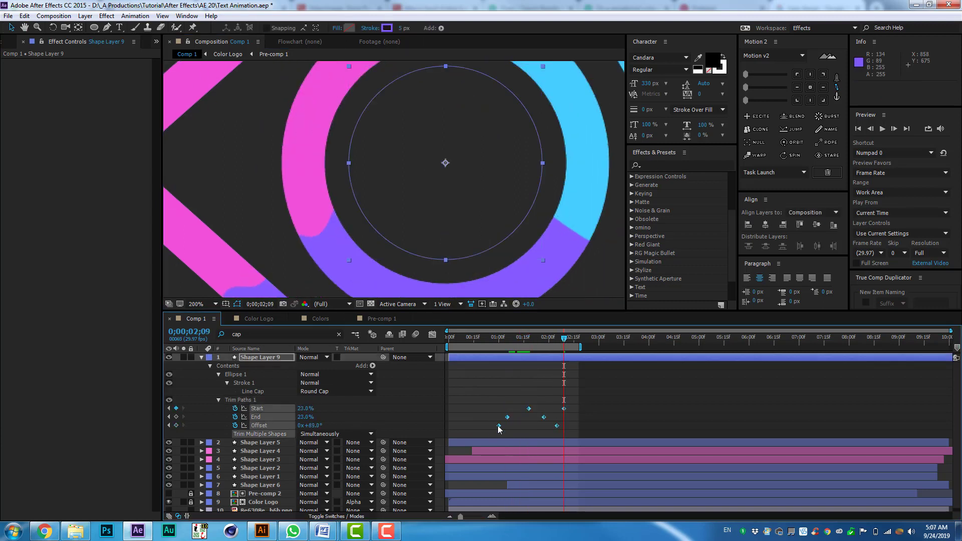
key(F9)
drag(578, 388, 516, 428)
key(shift+F3)
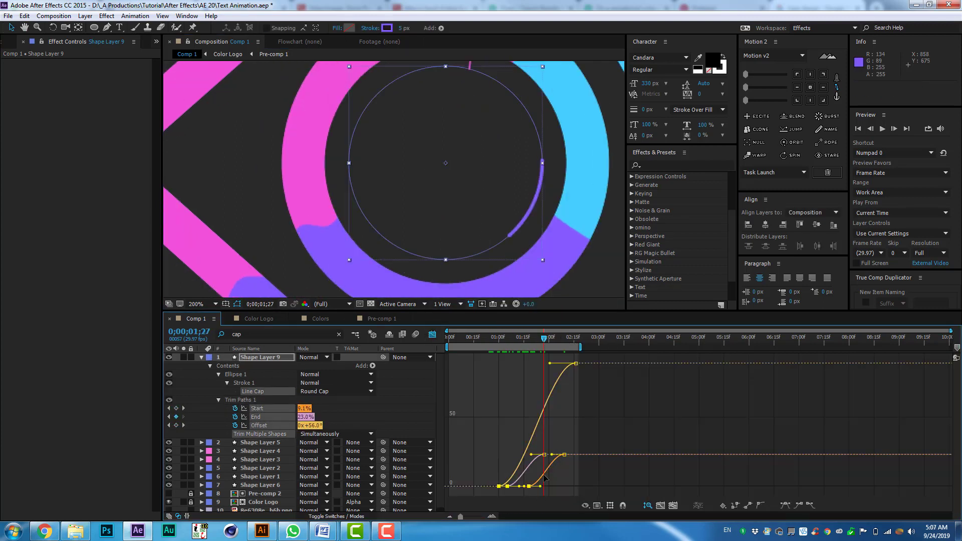
click(495, 337)
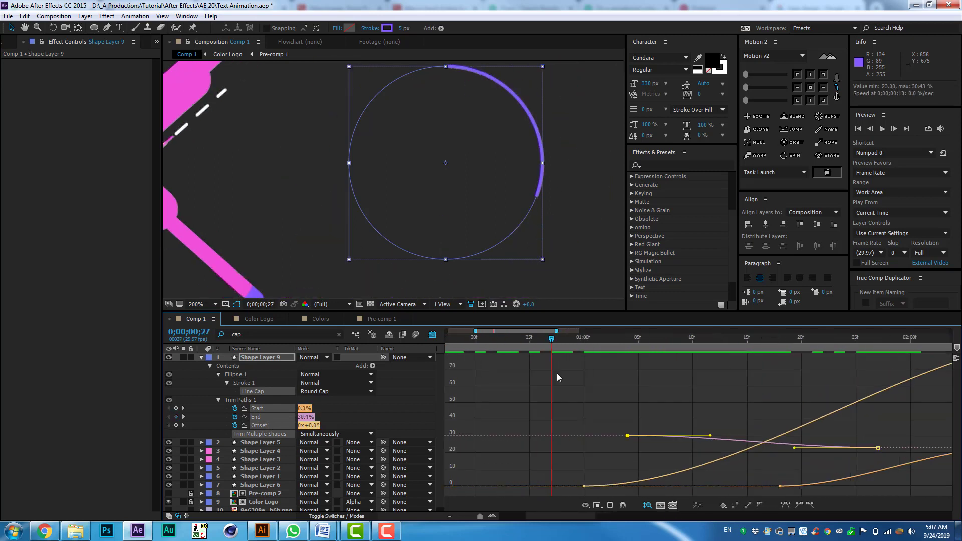
key(shift+F3)
drag(505, 417, 498, 417)
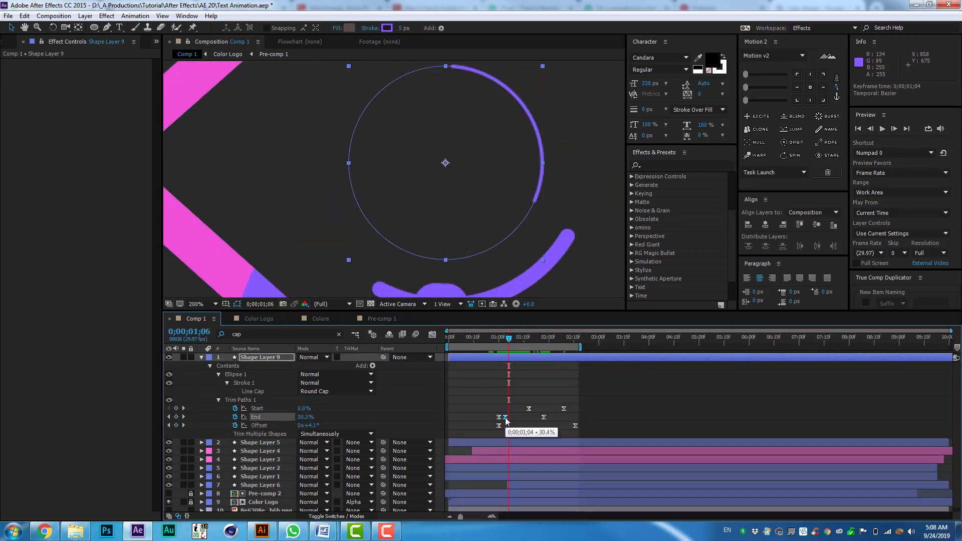
click(556, 342)
drag(559, 344, 551, 338)
Duplicate the purple arc, recolor it cyan from the V, and start it later
key(ctrl+d)
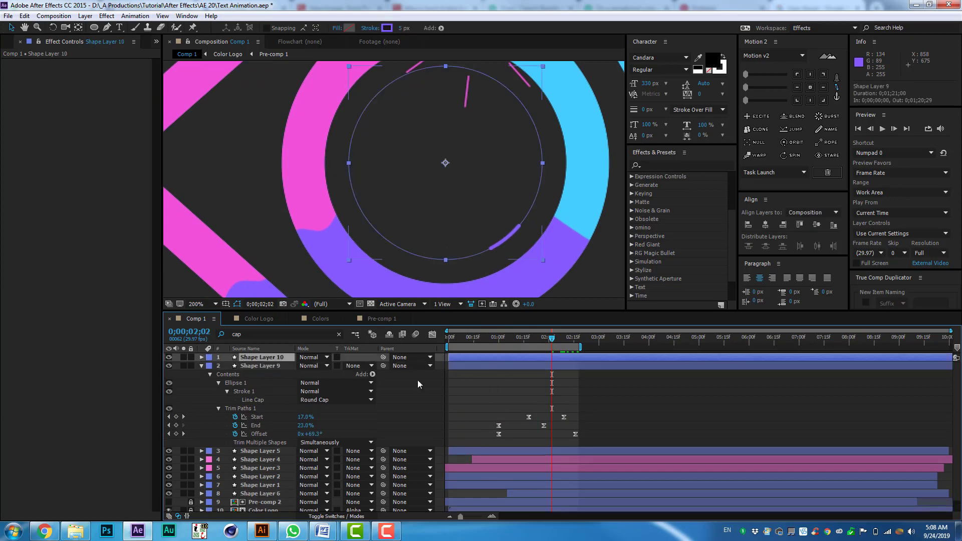
click(386, 28)
click(246, 167)
key(alt+shift+Page_Down)
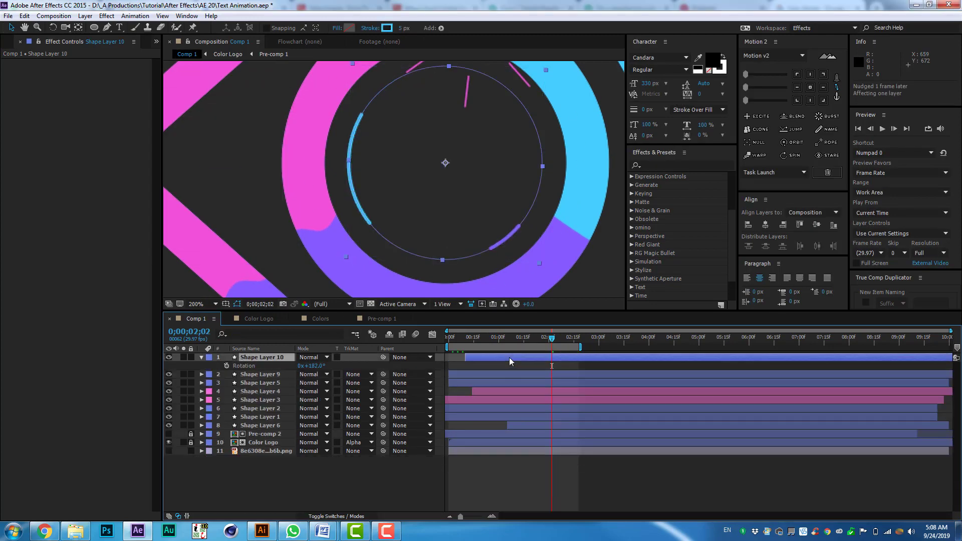
key(Home)
key(space)
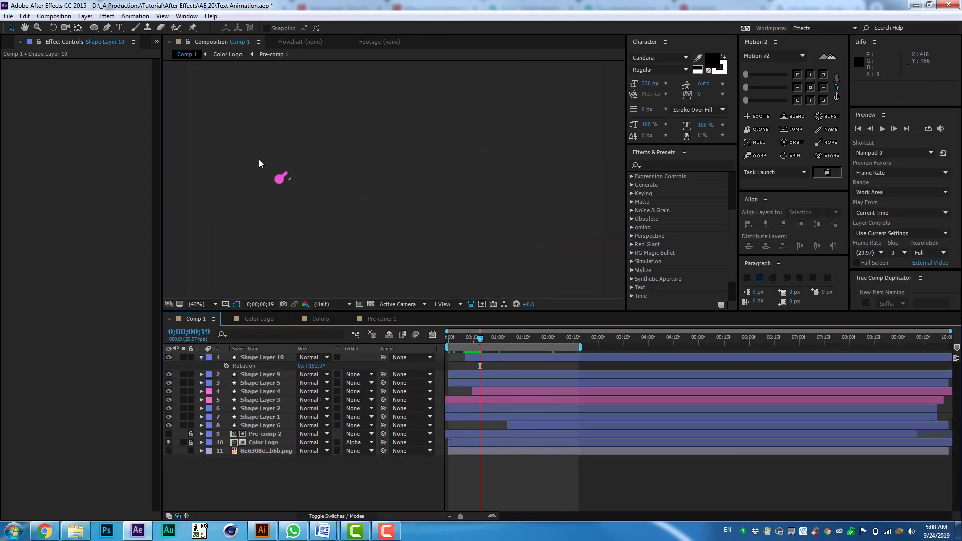
Make the circle pop layer start earlier, around 0;14
click(372, 207)
click(354, 425)
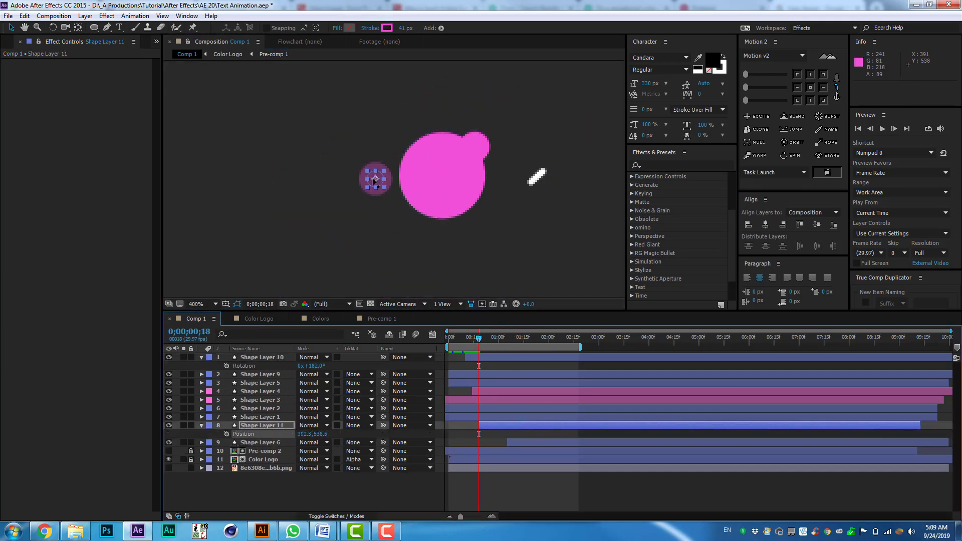
drag(508, 425, 473, 425)
click(473, 336)
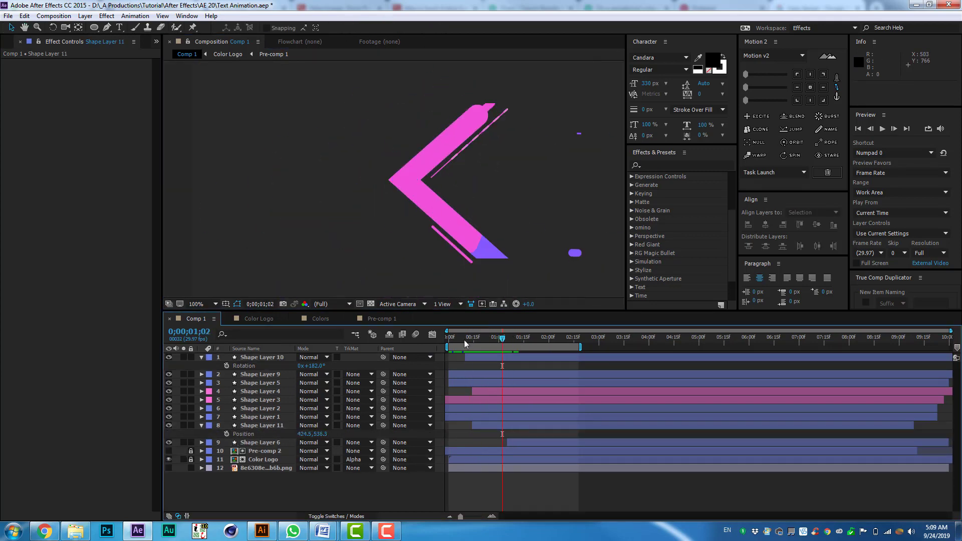
click(510, 336)
Duplicate Shape Layer 11's arc, move the copy, and delay it slightly
key(ctrl+d)
drag(421, 172, 423, 194)
drag(482, 425, 493, 425)
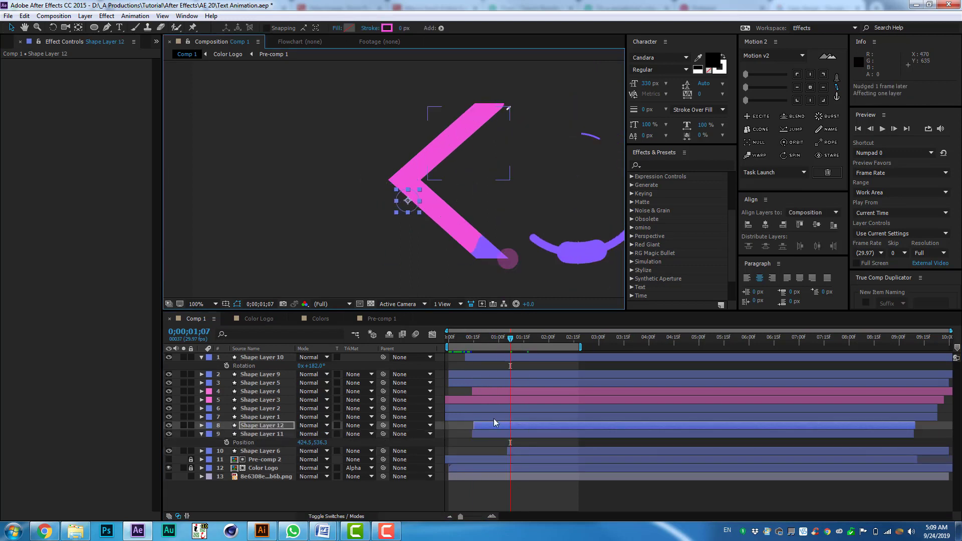
key(space)
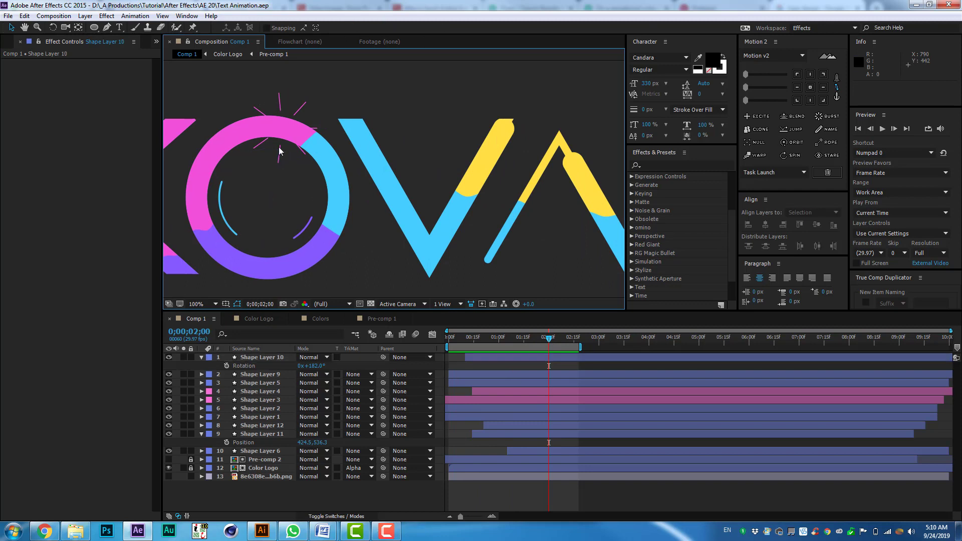
Lock Shape Layers 9 and 10 and nudge the Shape Layer 11 arc up 10 pixels
key(ctrl+l)
click(281, 147)
key(ctrl+l)
click(262, 434)
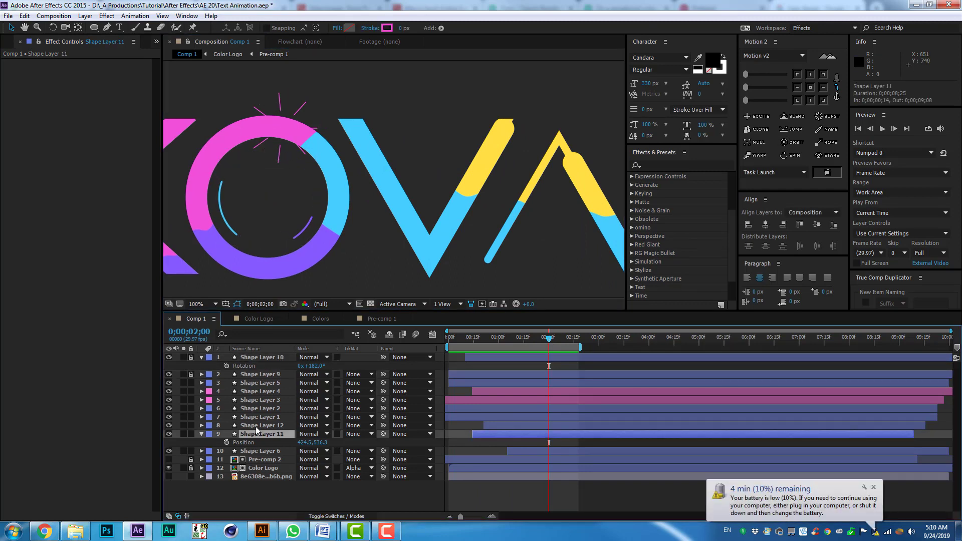
key(shift+Up)
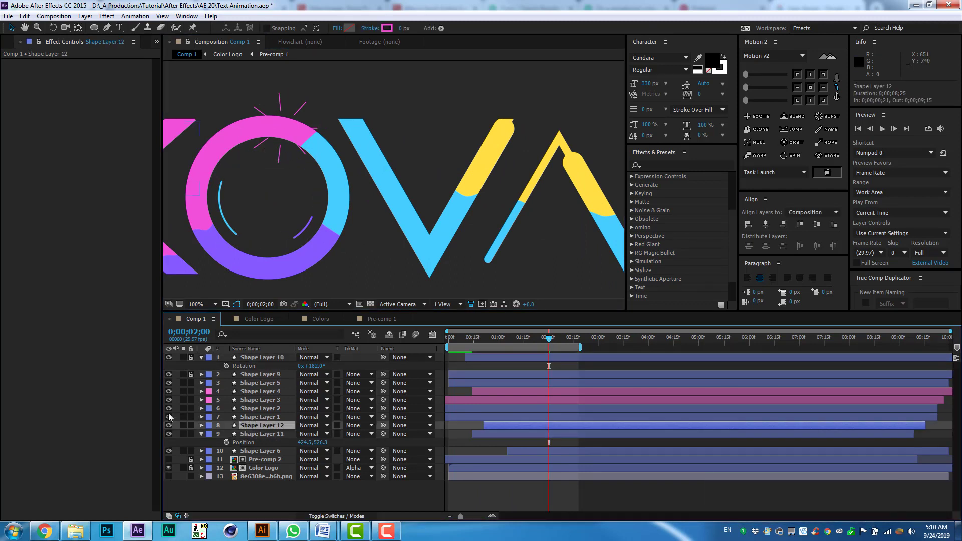
Duplicate the Shape Layer 4 burst and recolour the copy's stroke with the A's yellow
click(265, 391)
key(ctrl+d)
click(209, 391)
click(231, 234)
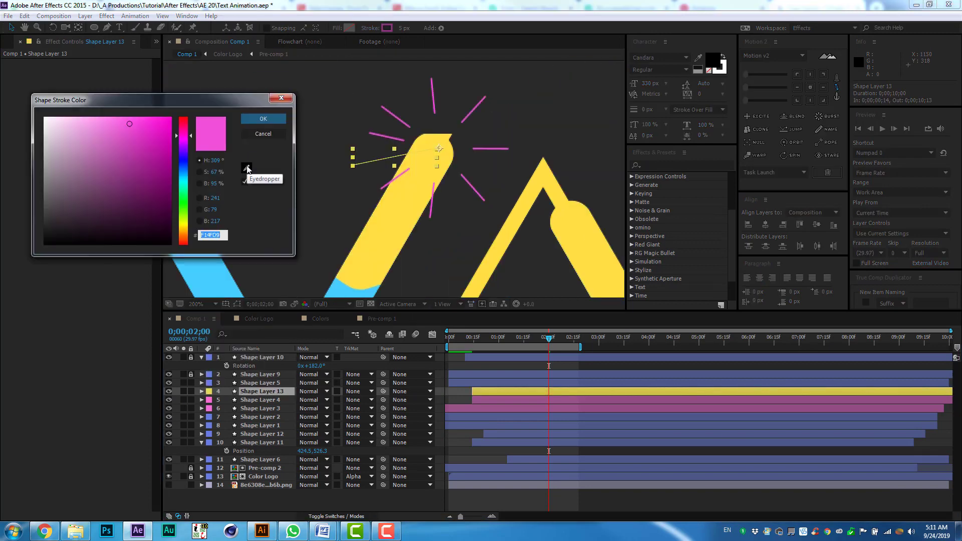
drag(539, 341, 556, 340)
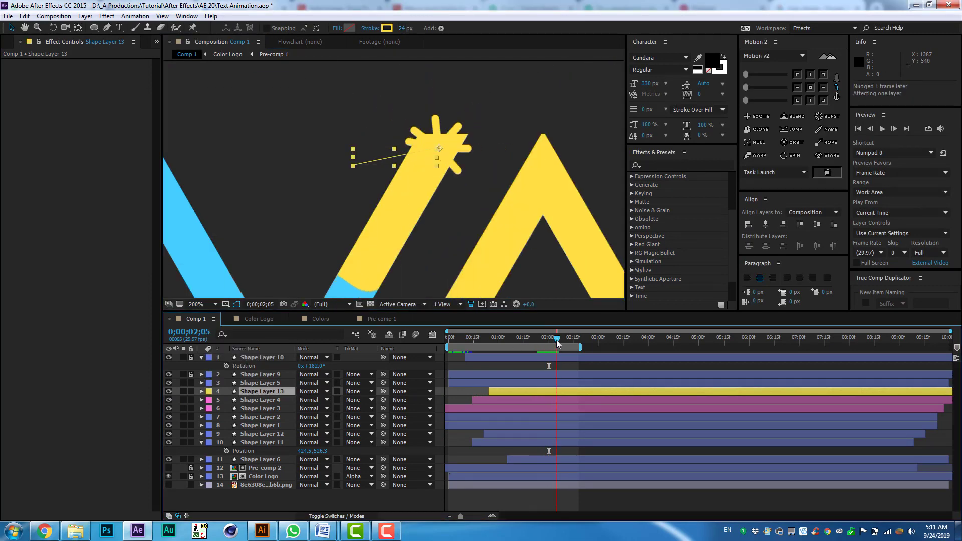
Fit the KOVA logo in view and preview it, stopping around 0;00;02;02
click(216, 304)
click(245, 328)
key(space)
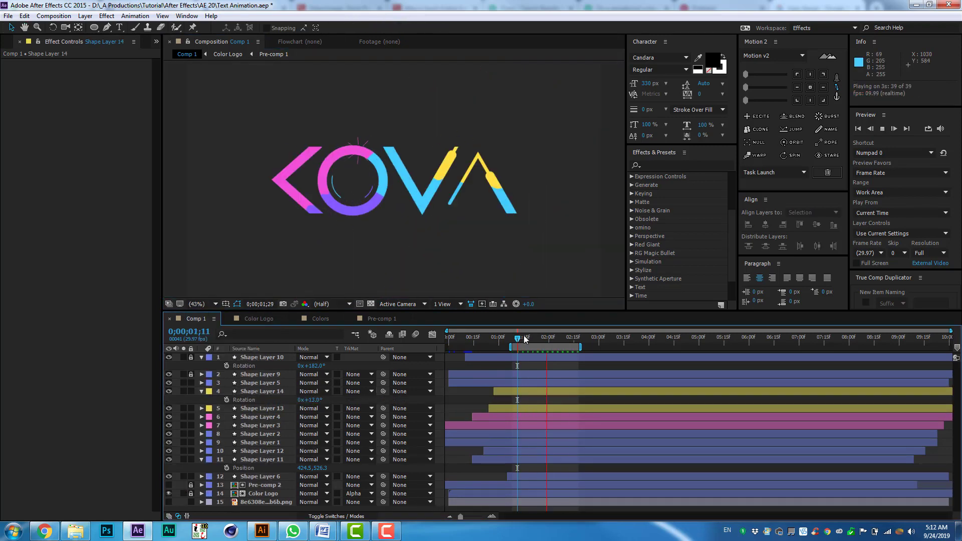
drag(524, 339, 552, 341)
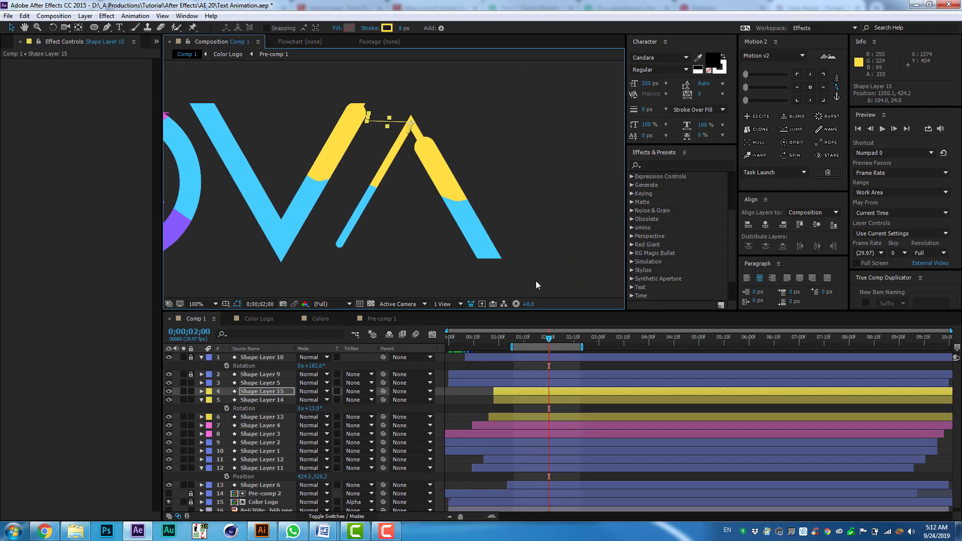
drag(558, 340, 539, 341)
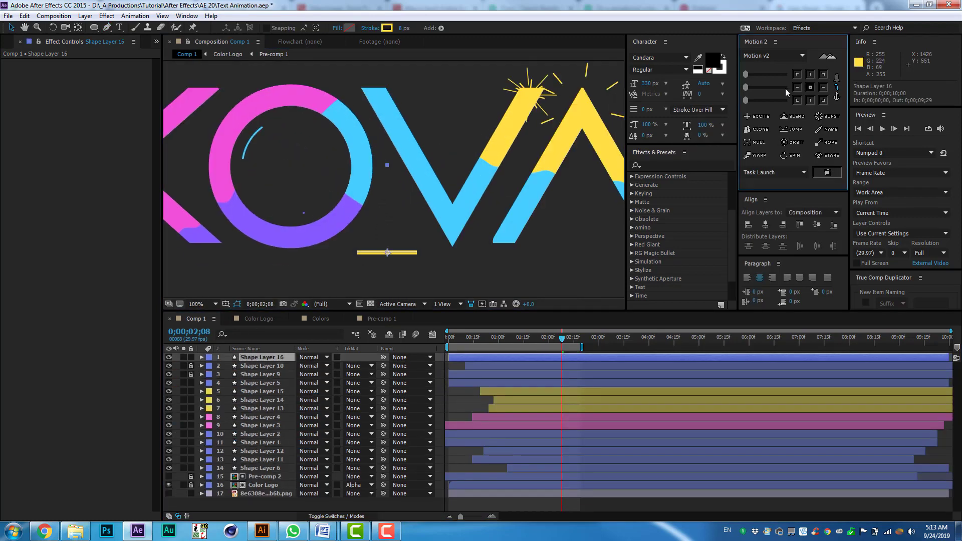
Add a Zig Zag operator to the new line and raise its ridges
click(441, 28)
click(466, 243)
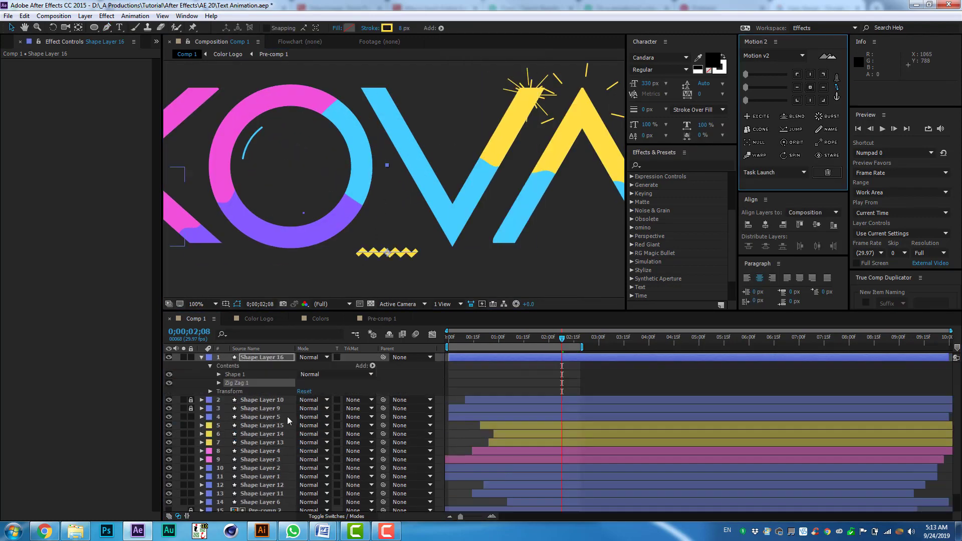
drag(301, 399, 304, 400)
scroll(380, 291, up, 2)
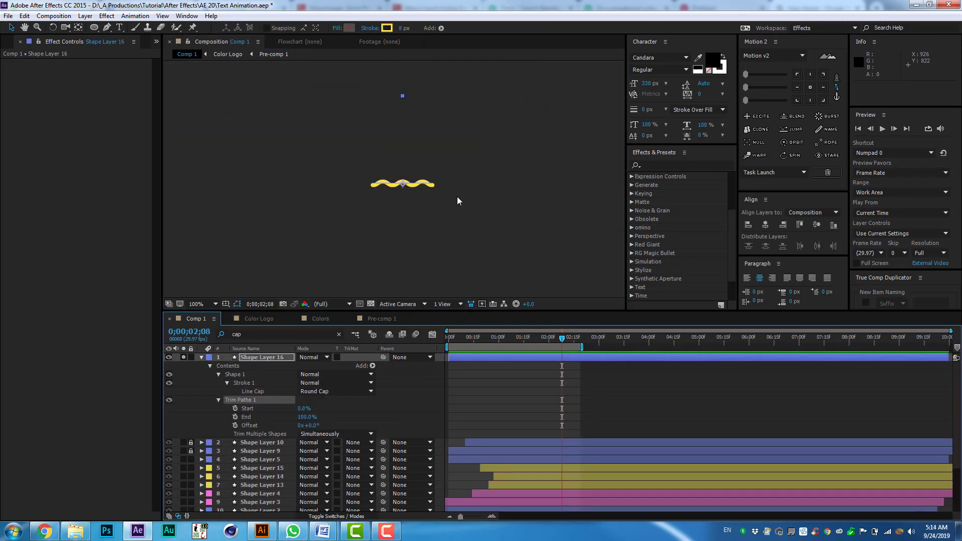
Extend the preview to about 3;20 and Easy Ease the trim Start and End keyframes in the Graph Editor
drag(566, 347, 634, 347)
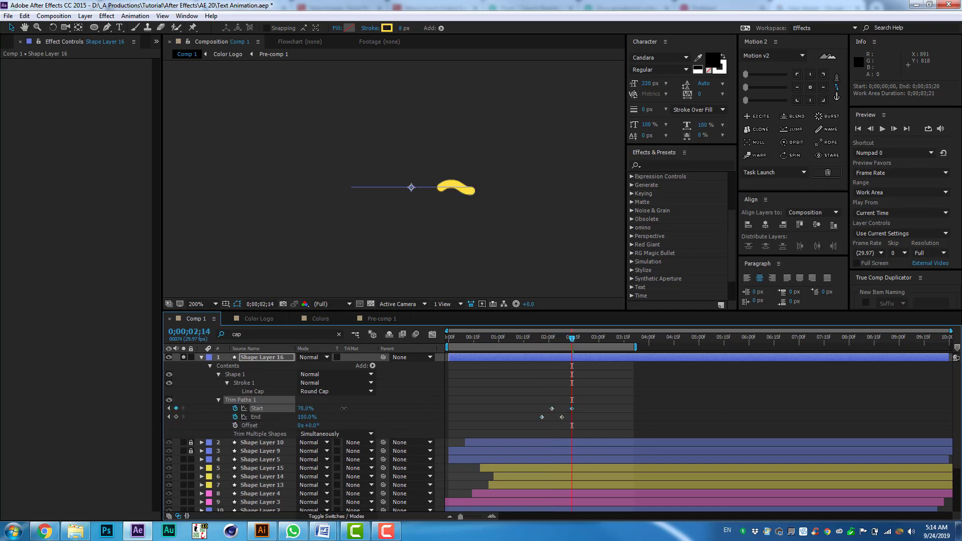
right_click(552, 408)
click(686, 423)
click(431, 334)
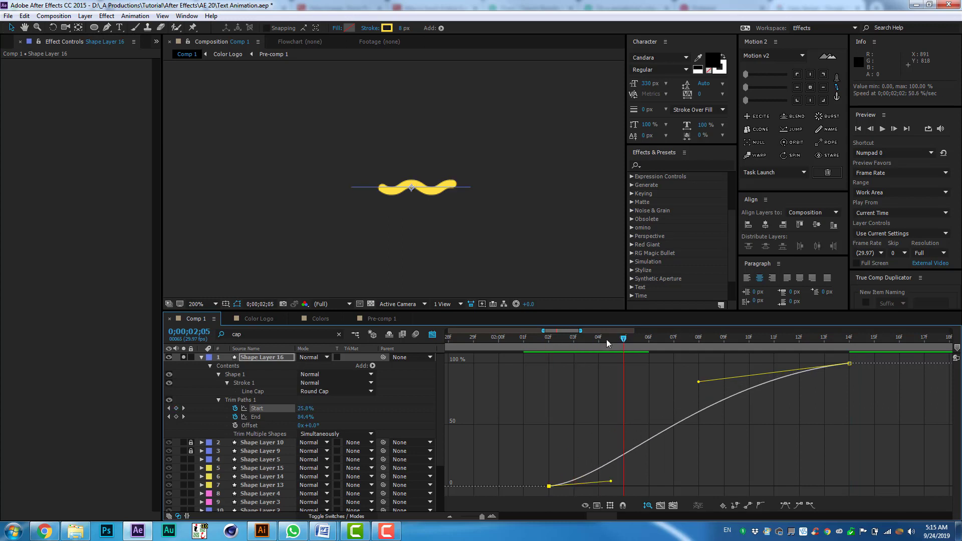
click(609, 505)
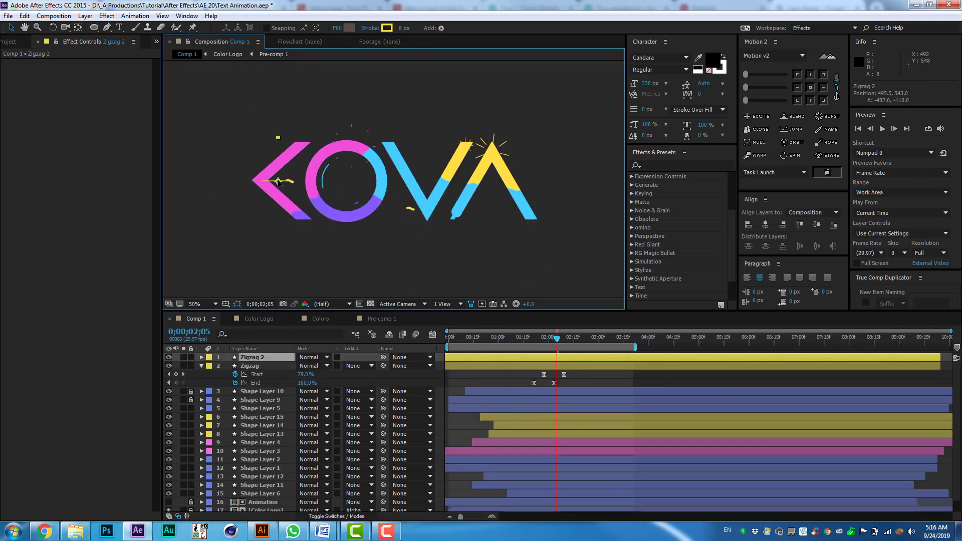
Duplicate Zigzag 2 as Zigzag 3 and preview the early frames up to 0;00;02;05
click(519, 339)
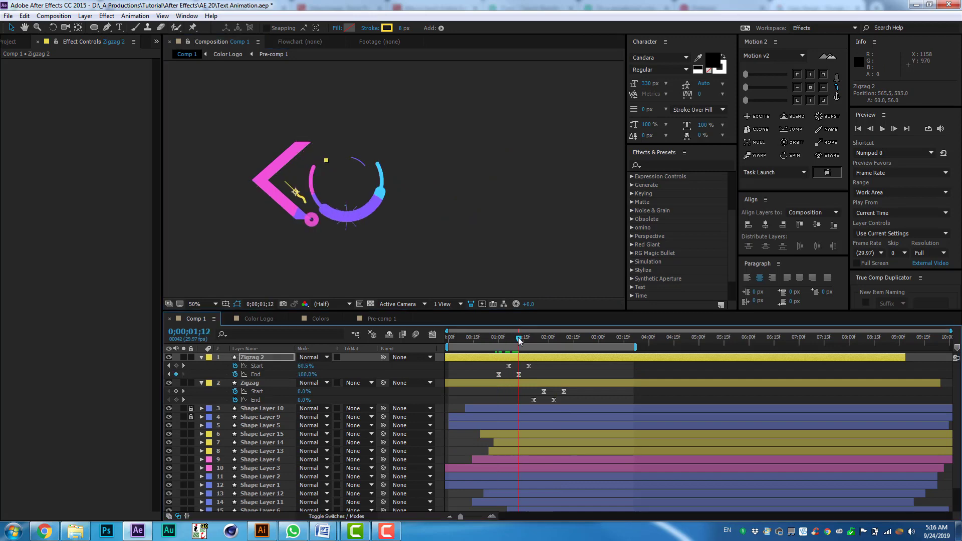
key(ctrl+d)
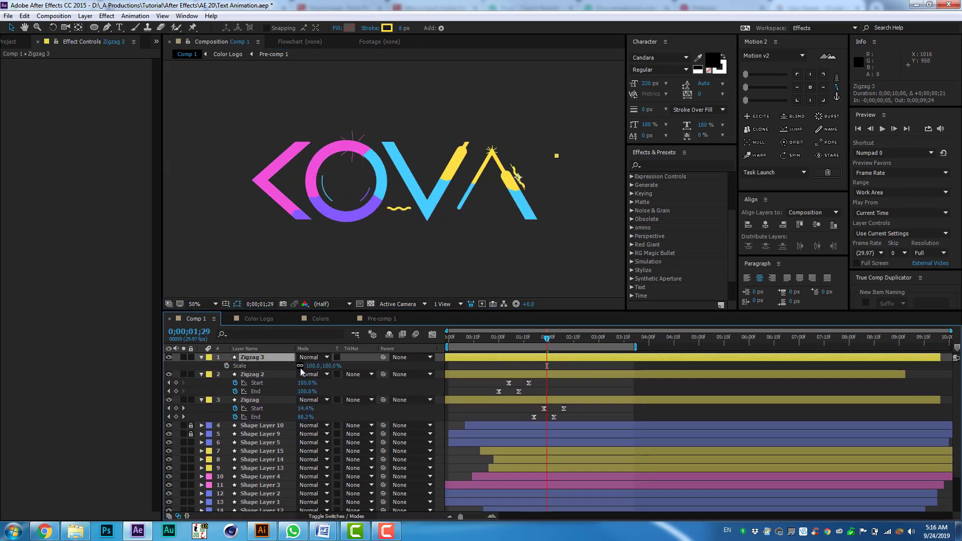
drag(547, 338, 524, 373)
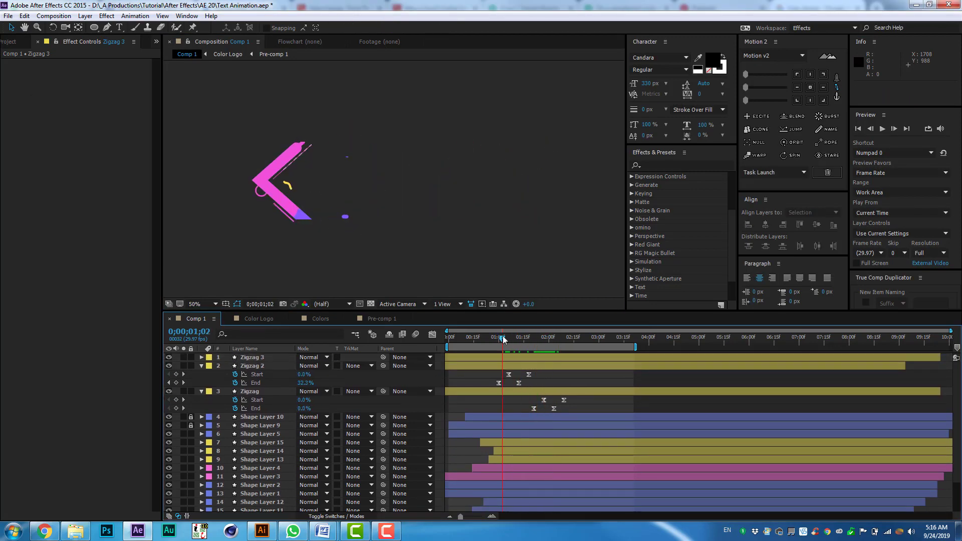
click(524, 373)
key(space)
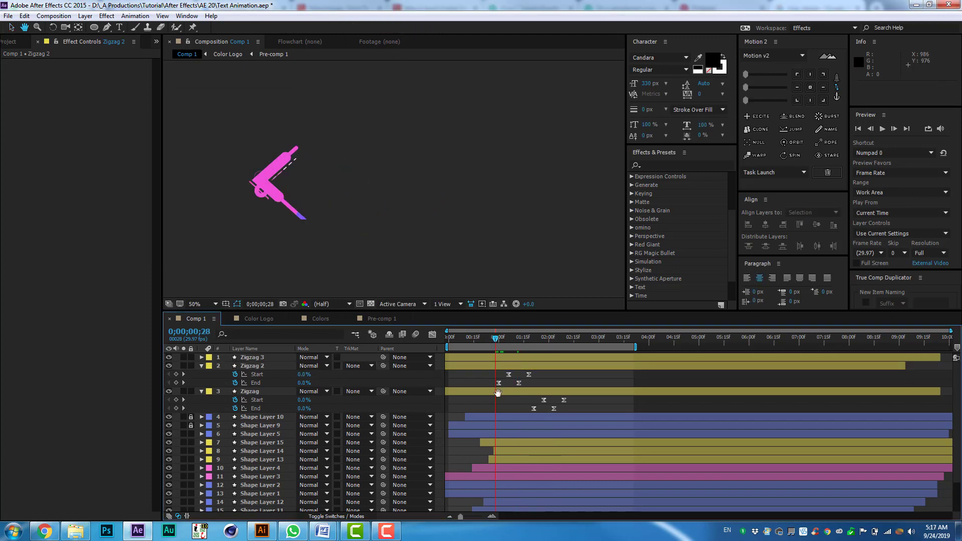
click(556, 337)
scroll(275, 189, up, 3)
Pen a three-point purple line inside the A, peaking at its apex
scroll(300, 226, up, 2)
key(g)
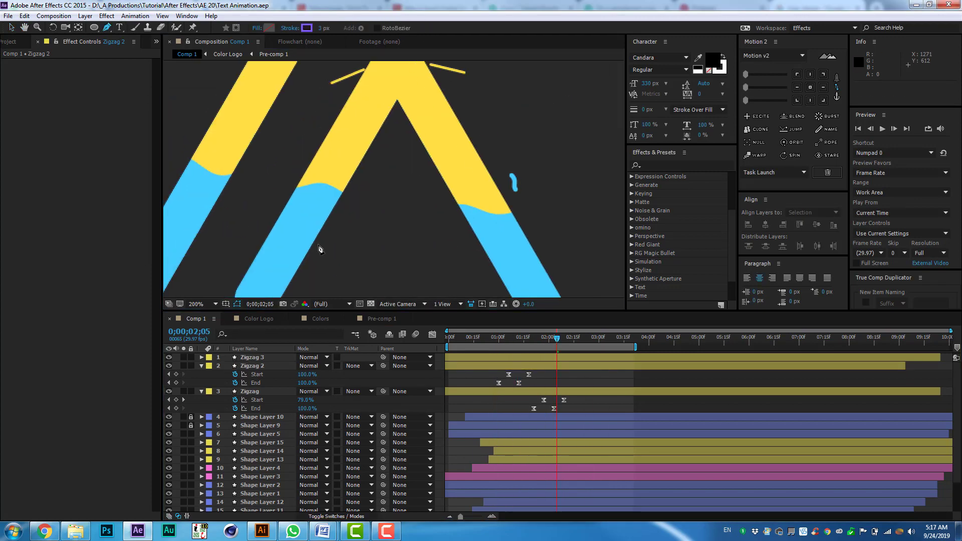
click(319, 244)
click(397, 109)
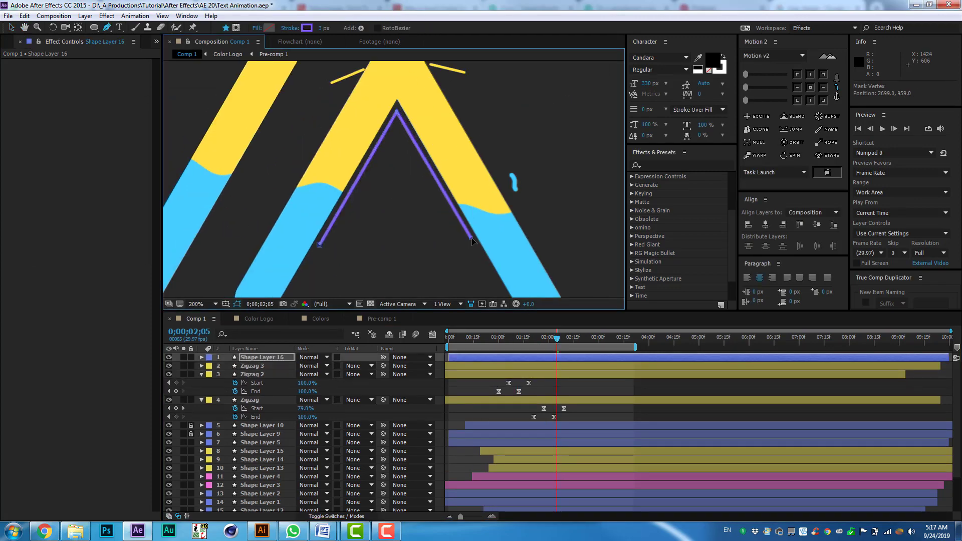
click(471, 241)
Give the line a Round cap and paste Zigzag 2's Trim Paths animation onto it
text(cap)
key(ctrl+v)
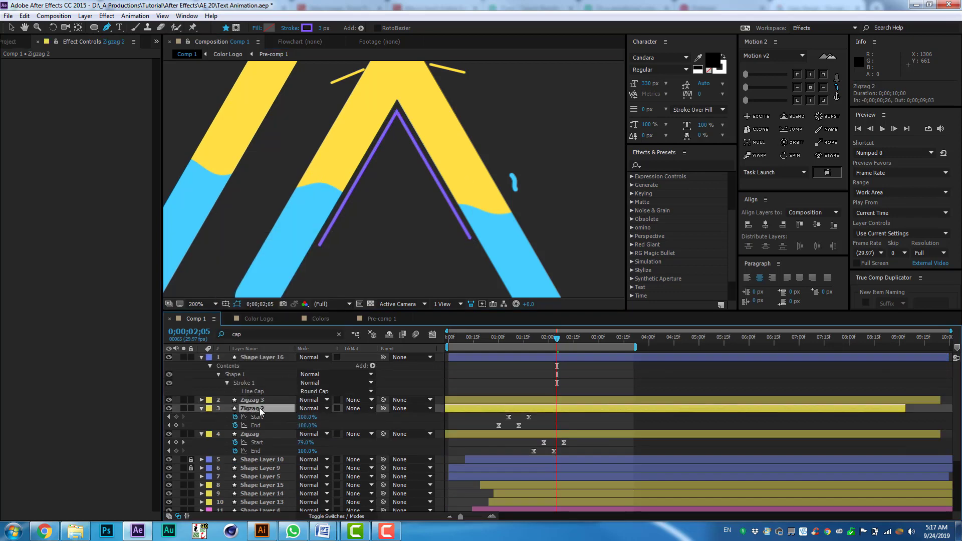
click(537, 340)
key(space)
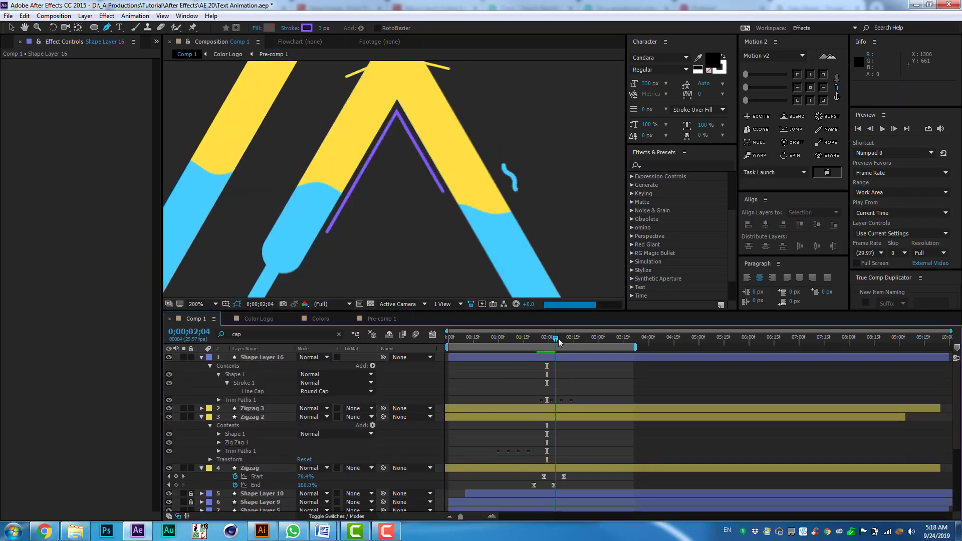
key(comma)
key(comma)
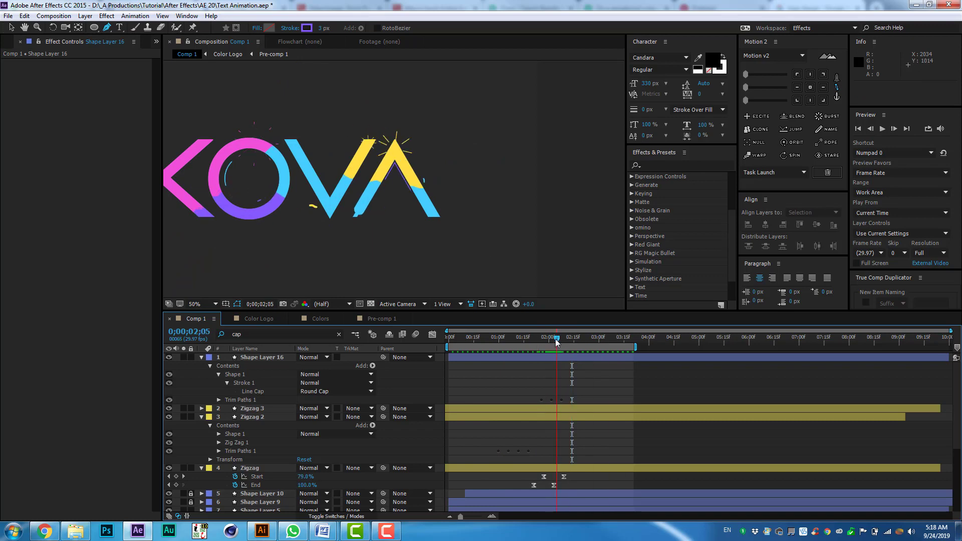
key(period)
key(period)
Pen two short strokes alongside the A's right and left legs
key(Page_Up)
key(Page_Up)
click(395, 174)
click(437, 230)
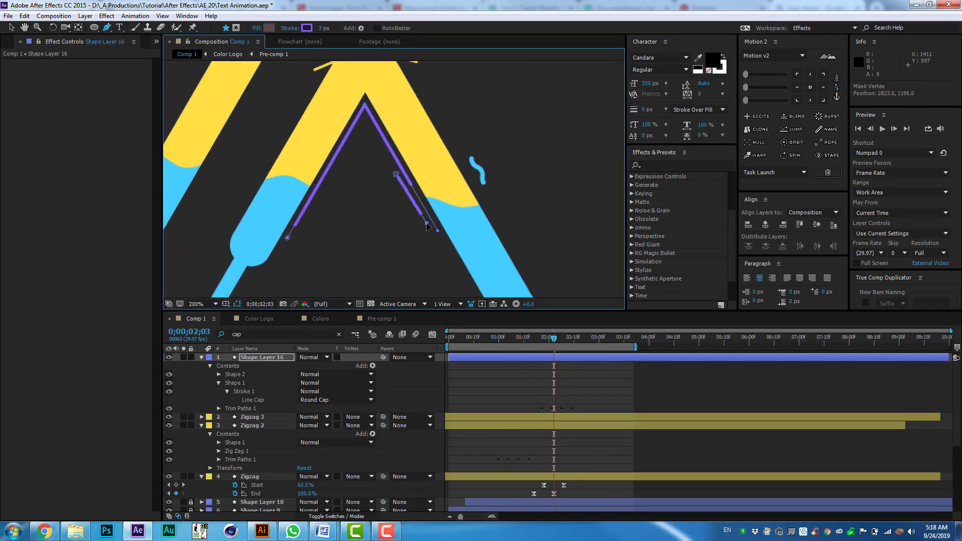
click(301, 225)
click(328, 181)
right_click(328, 181)
key(Escape)
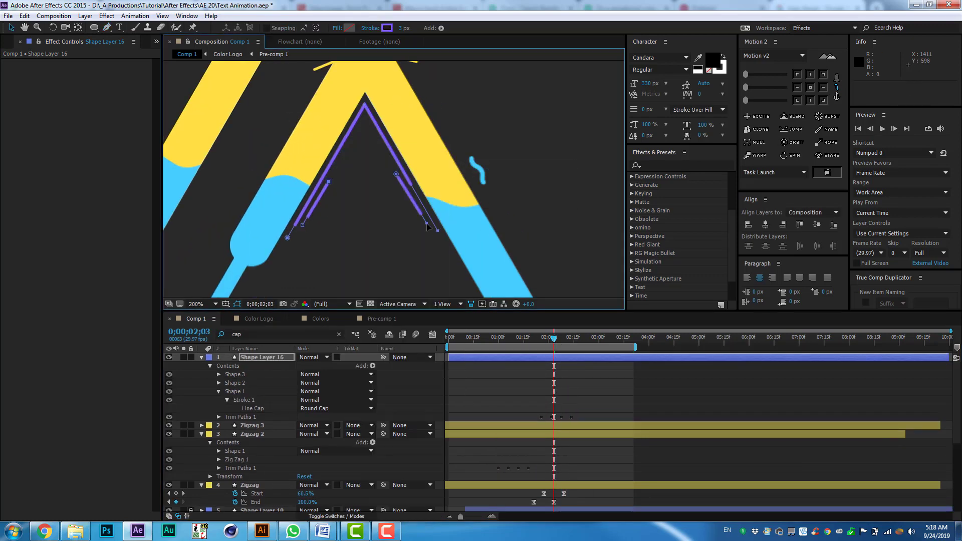
right_click(426, 226)
key(Escape)
click(282, 334)
text(ca)
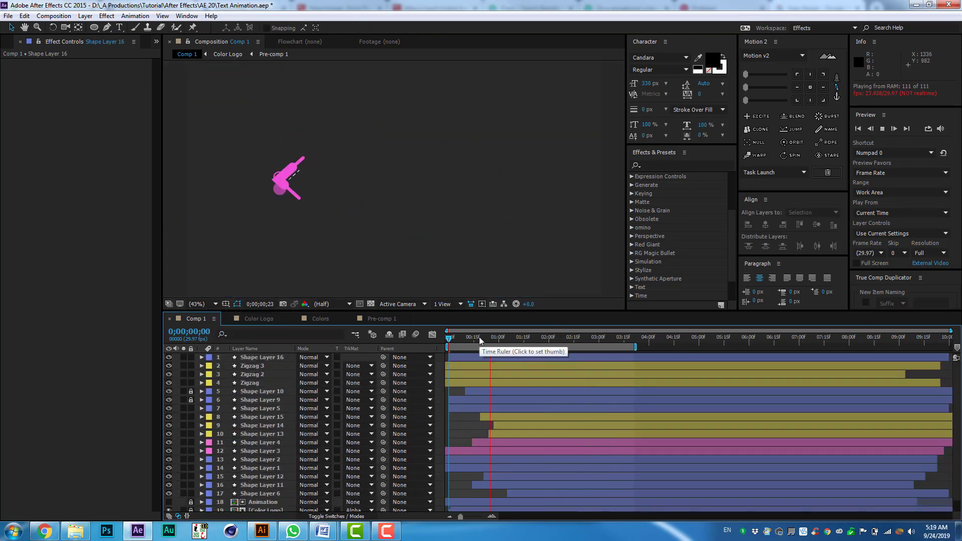
Duplicate Zigzag 3 as Zigzag 4, rotate it -119° along the V, and shift it one frame later
click(547, 338)
click(501, 179)
key(period)
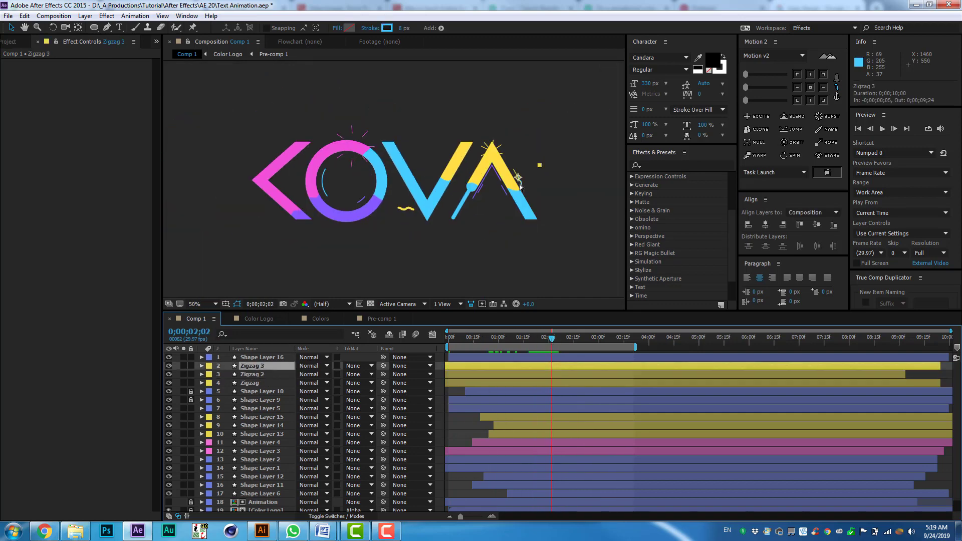
scroll(527, 236, up, 2)
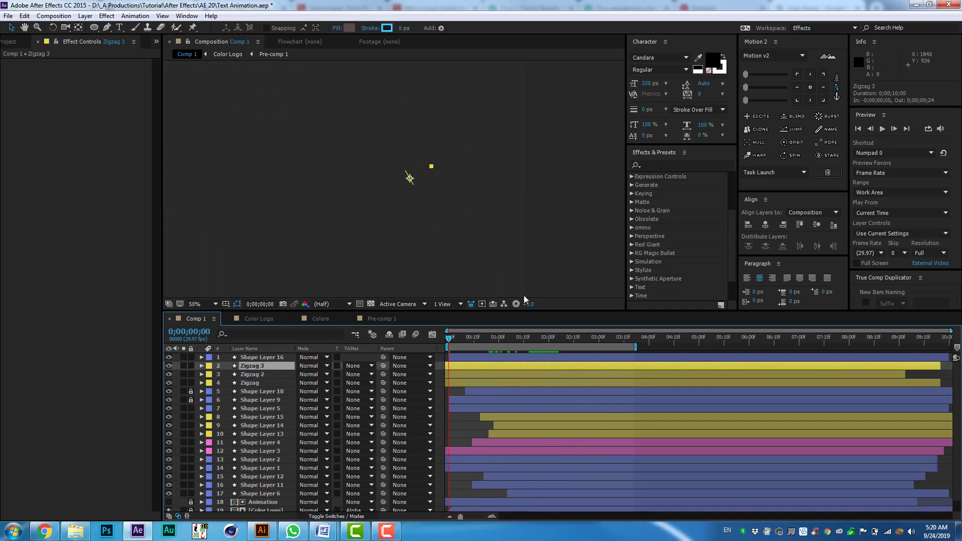
mouse_move(407, 175)
mouse_down()
mouse_move(437, 227)
mouse_move(555, 233)
mouse_up()
key(ctrl+d)
key(r)
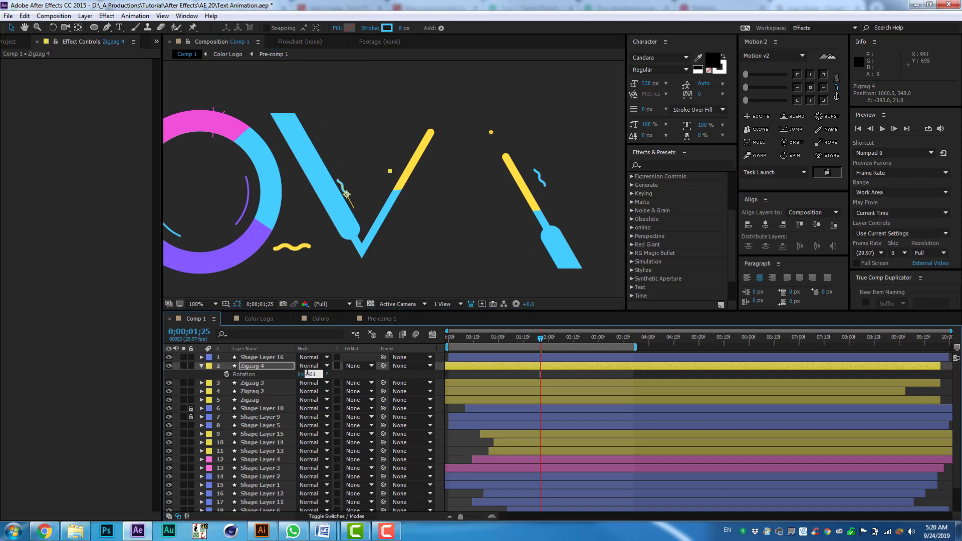
key(alt+Page_Down)
key(alt+Page_Down)
key(alt+Page_Down)
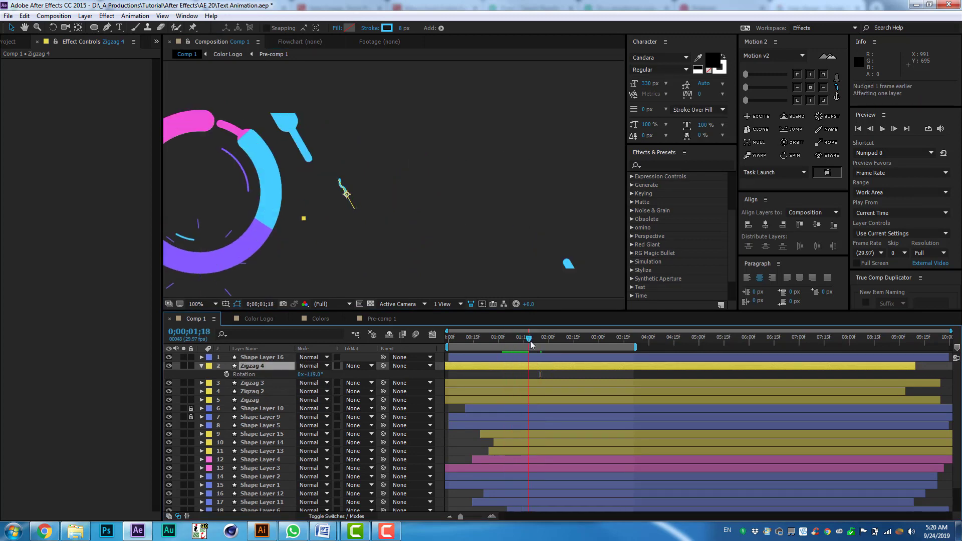
Make Zigzag 4 a 5 px #8659FF stroke, drag its end point up, and adjust the Zig Zag Size
drag(533, 343, 548, 346)
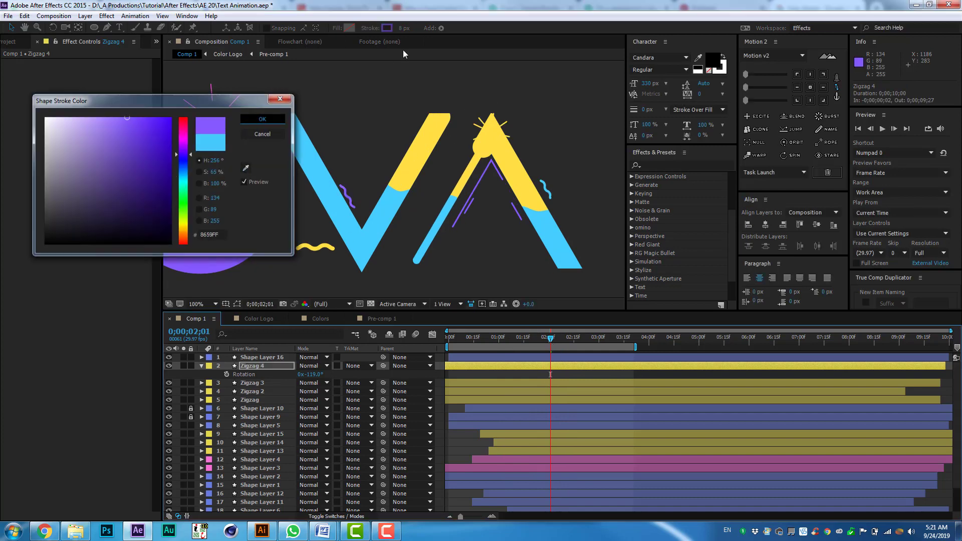
click(201, 365)
scroll(298, 172, up, 1)
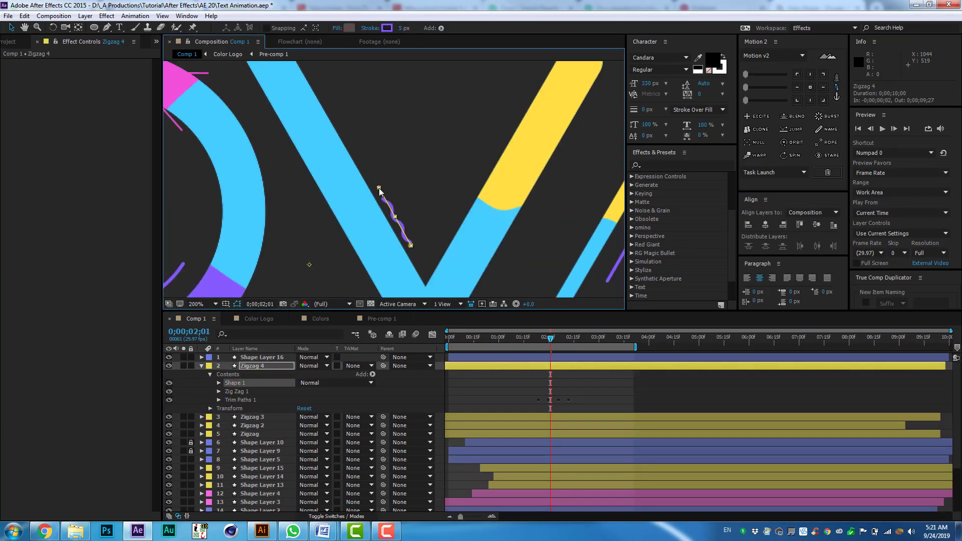
drag(380, 189, 319, 79)
click(218, 391)
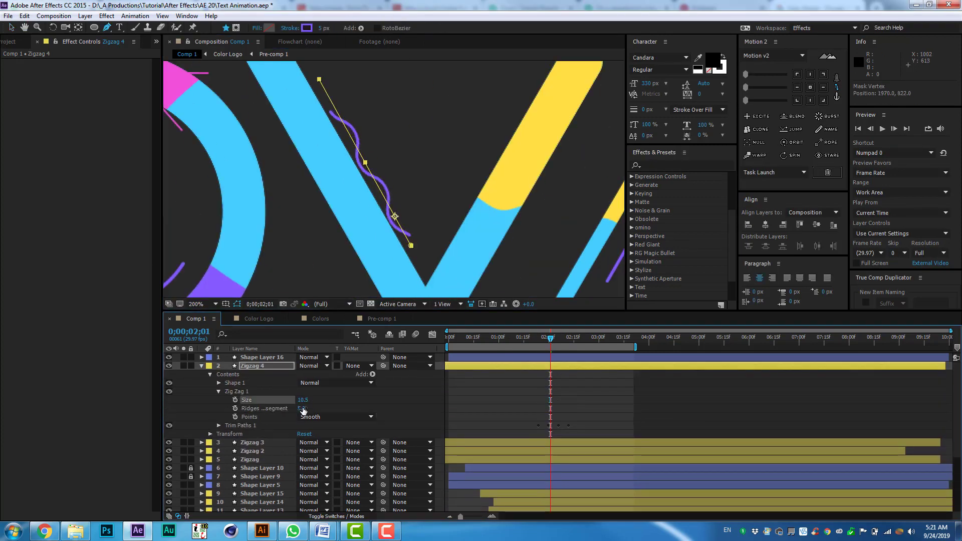
click(201, 365)
Preview the whole logo and scrub through Zigzag 4's Trim Paths reveal
key(shift+slash)
key(space)
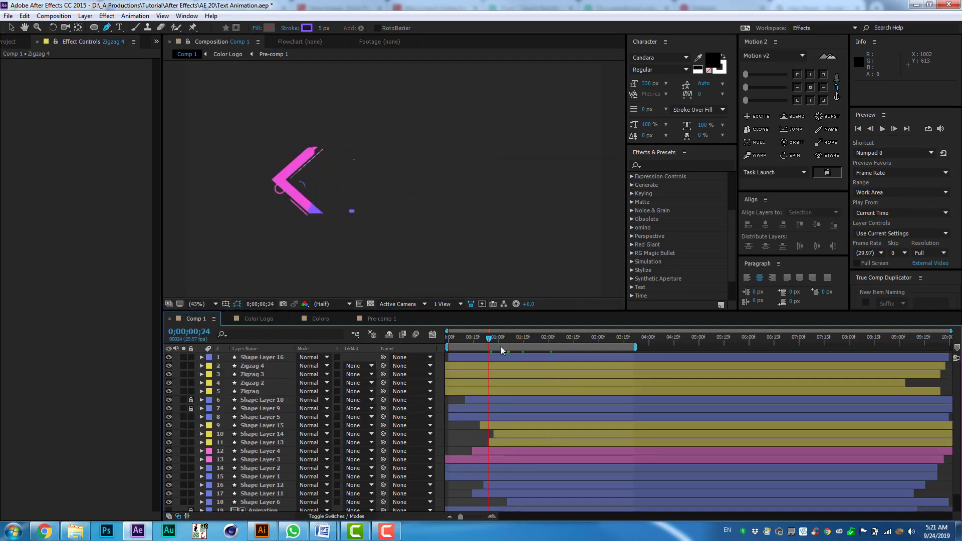
key(u)
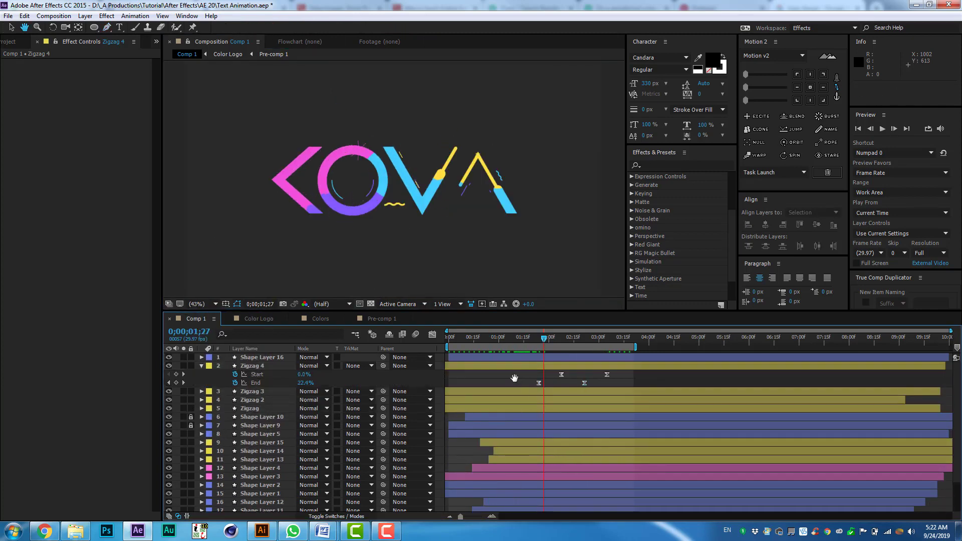
drag(545, 352, 594, 350)
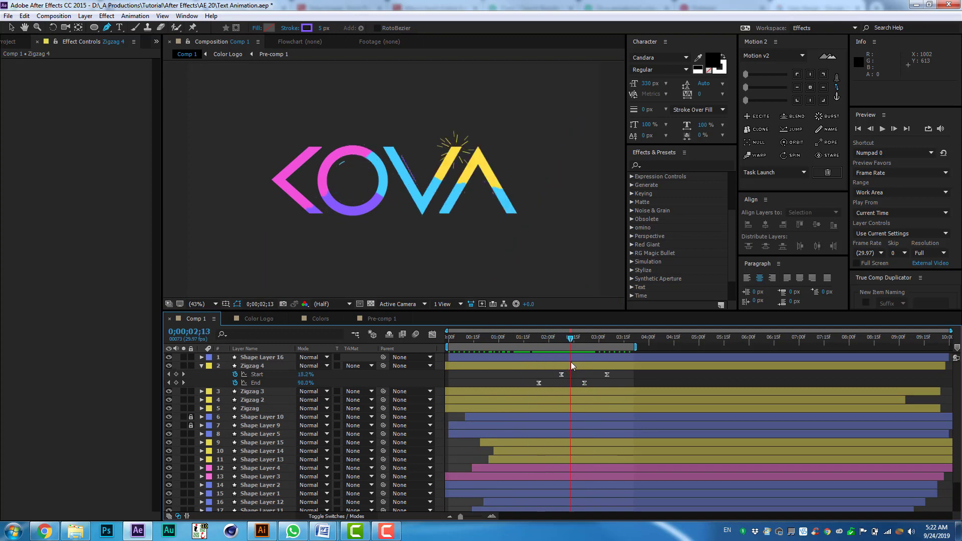
Draw a small ellipse dot above the right of the A with Size 20
key(u)
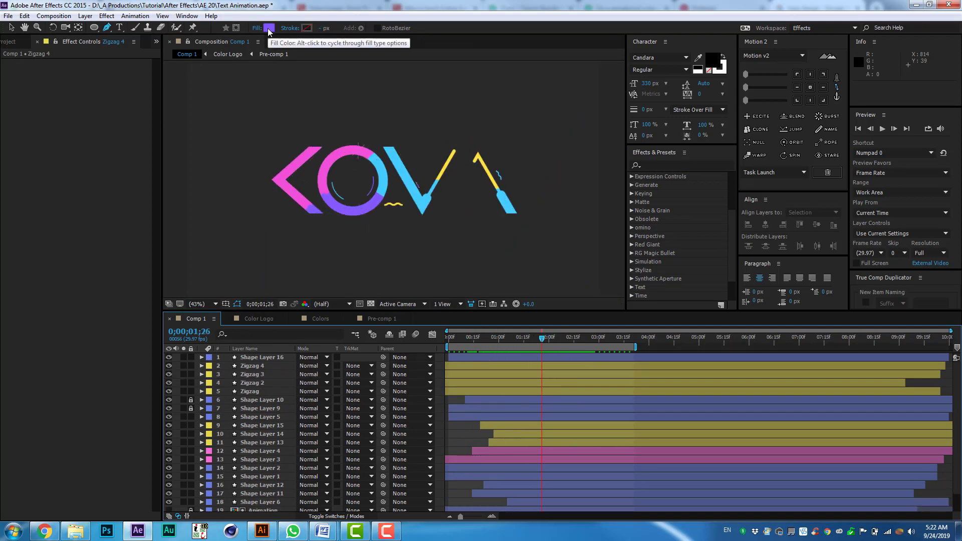
drag(500, 135, 510, 145)
click(311, 391)
text(20)
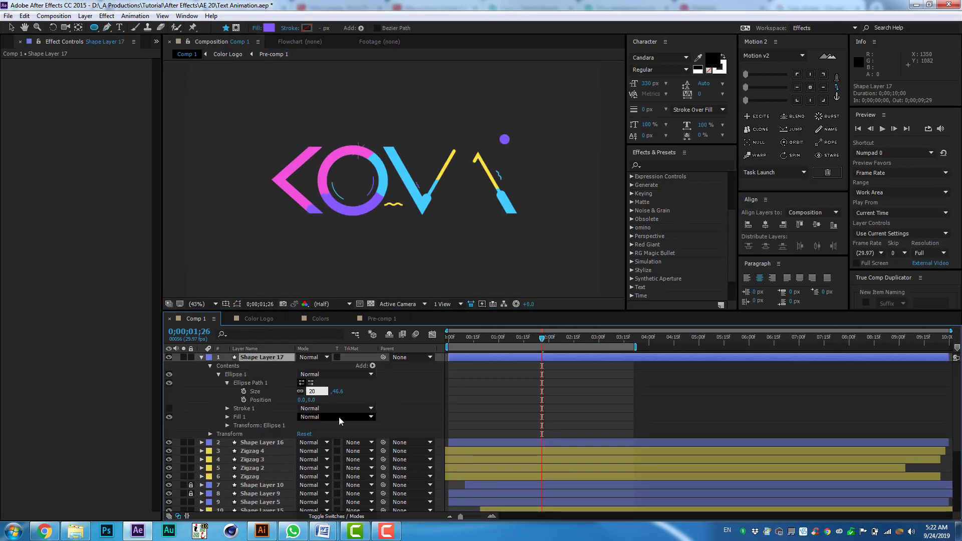
text(r)
Keyframe the dot's Rotation and Opacity, apply Easy Ease, and shift the keyframes in time
drag(309, 365, 331, 364)
key(alt+shift+t)
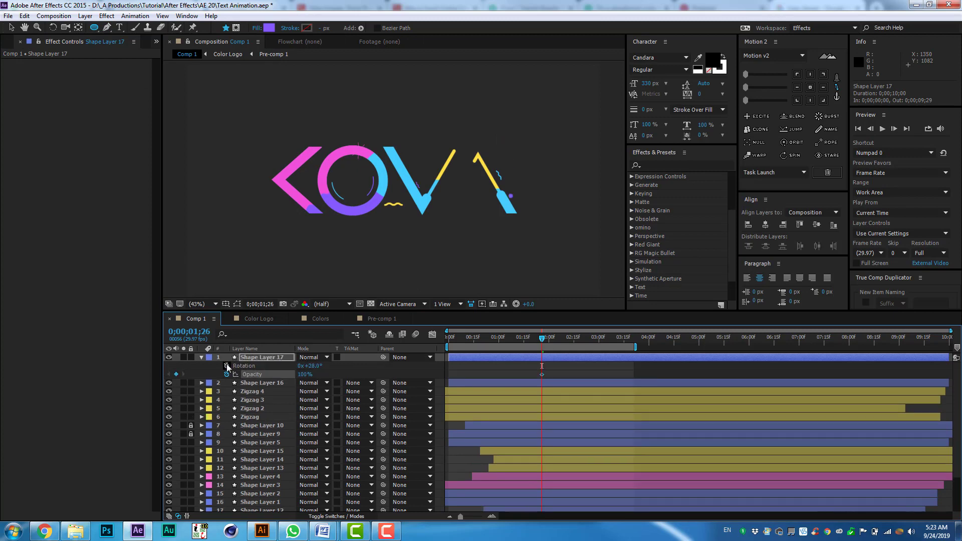
right_click(542, 374)
click(661, 380)
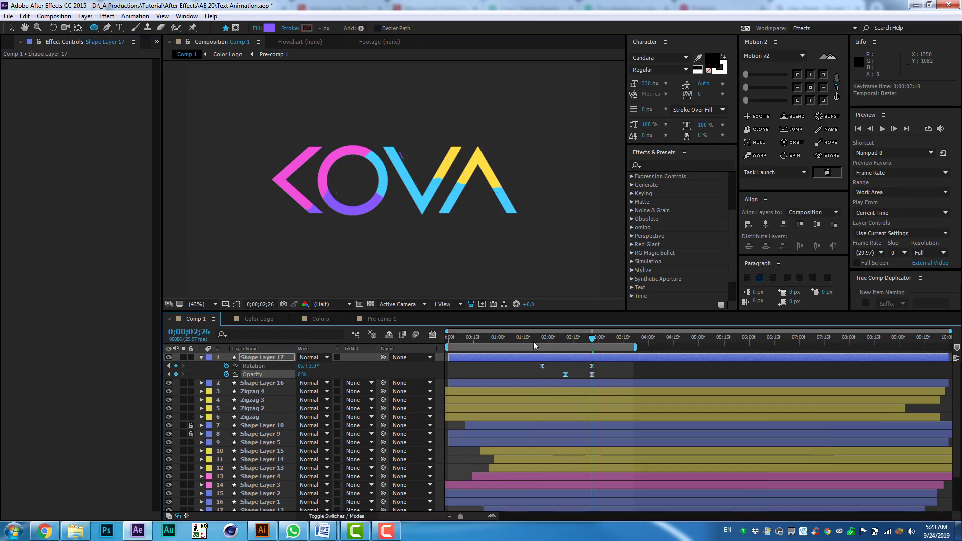
drag(591, 337, 555, 340)
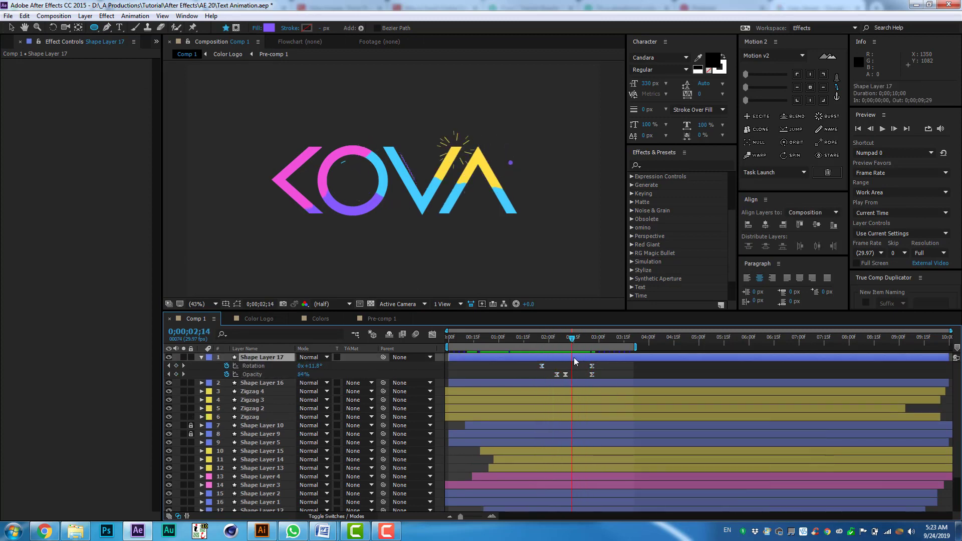
Duplicate the dot and slide the copy's keyframes about a second earlier, checking at 01;17
key(ctrl+d)
key(p)
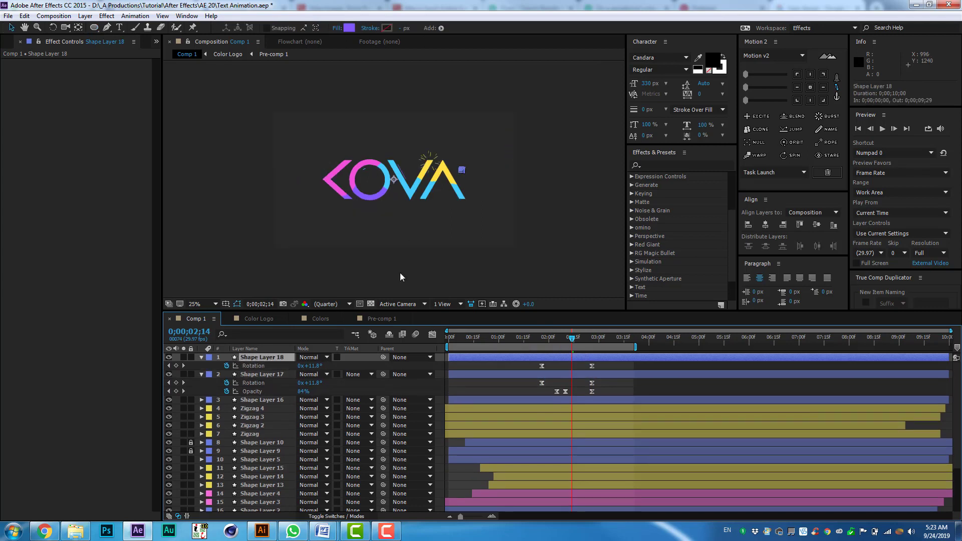
drag(522, 358, 475, 357)
click(511, 337)
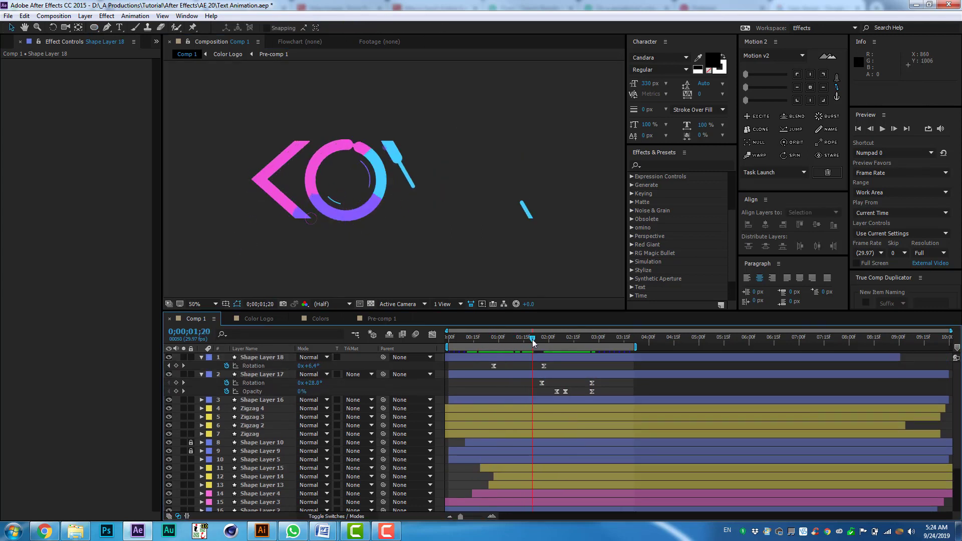
key(shift+t)
drag(533, 378, 530, 378)
click(498, 341)
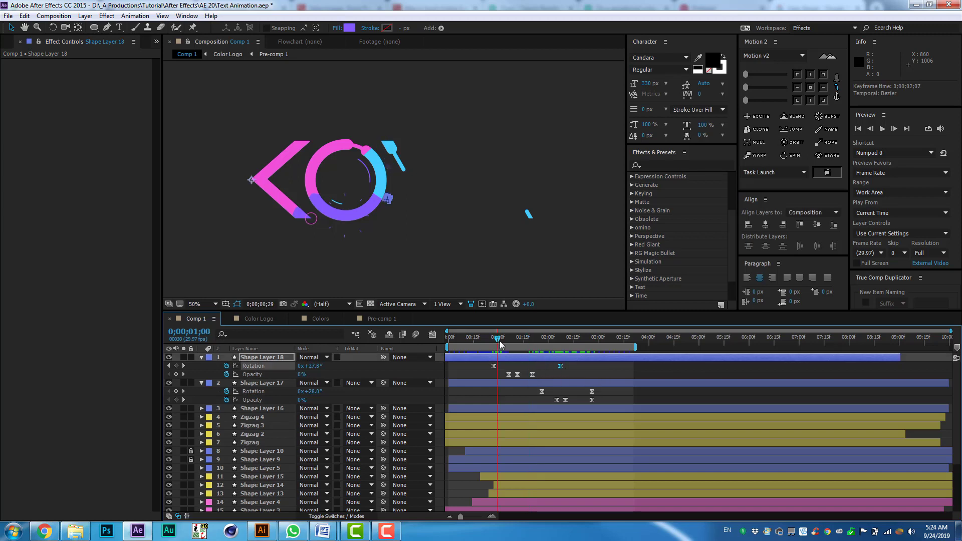
click(527, 344)
Draw a small dot below the O and V with opacity expression Math.abs(Math.sin(time*.5)) * 20
key(q)
drag(492, 196, 498, 201)
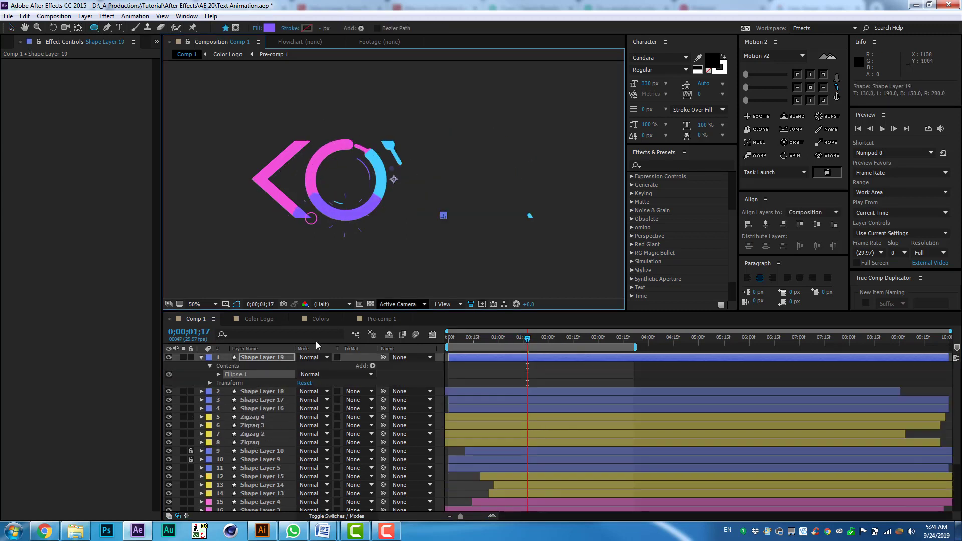
scroll(532, 219, up, 4)
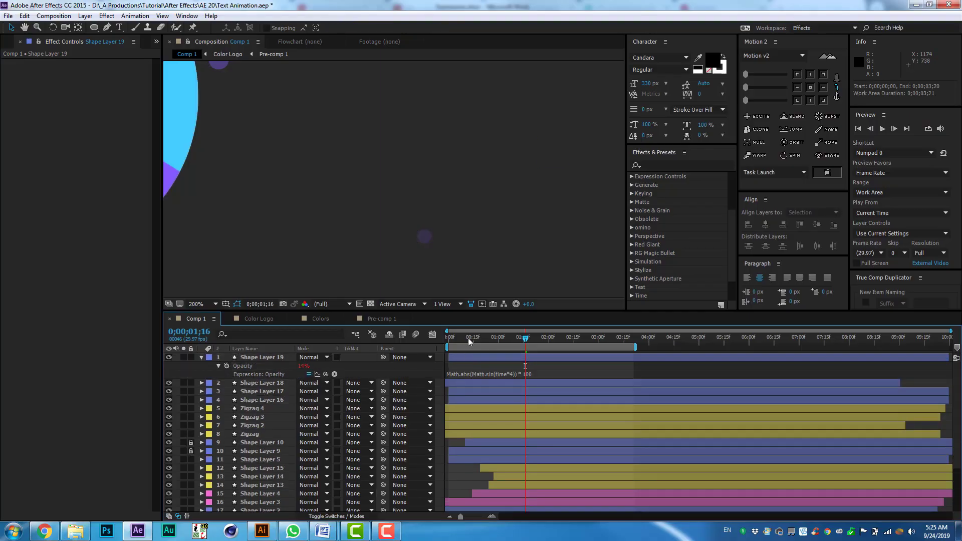
click(527, 374)
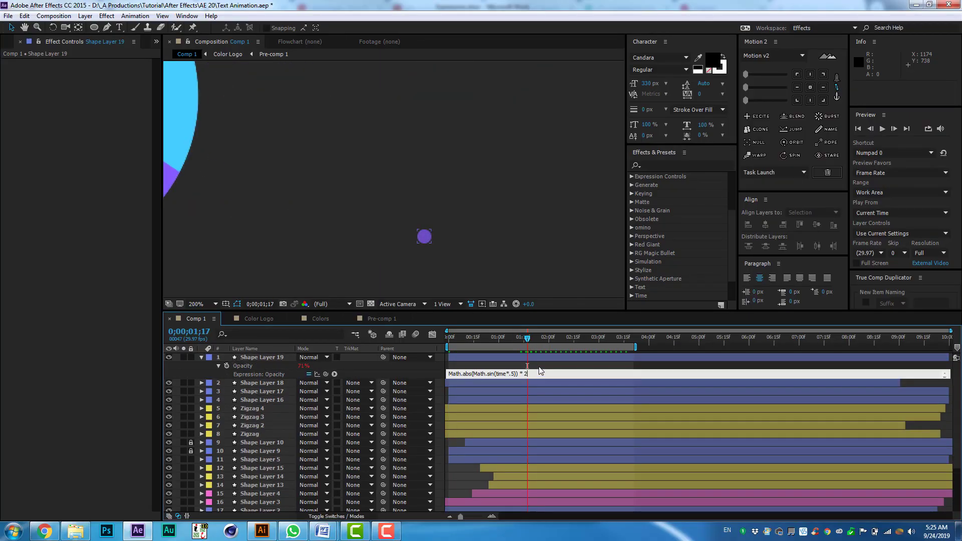
text(0)
key(KP_Enter)
key(space)
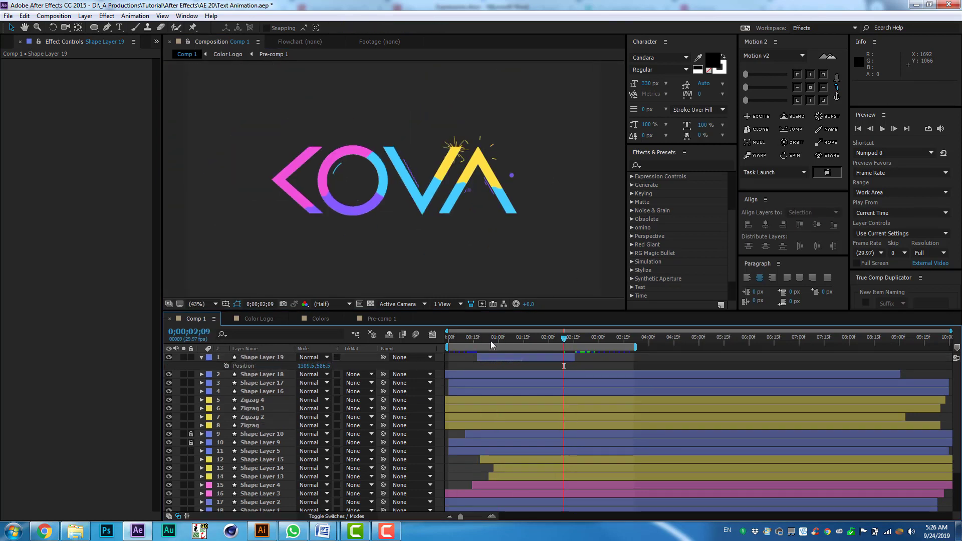
Slide Shape Layer 19 later on the timeline and type 'Like if you Like' below the KOVA logo
mouse_move(446, 336)
mouse_down()
mouse_move(548, 337)
mouse_move(617, 362)
mouse_up()
key(space)
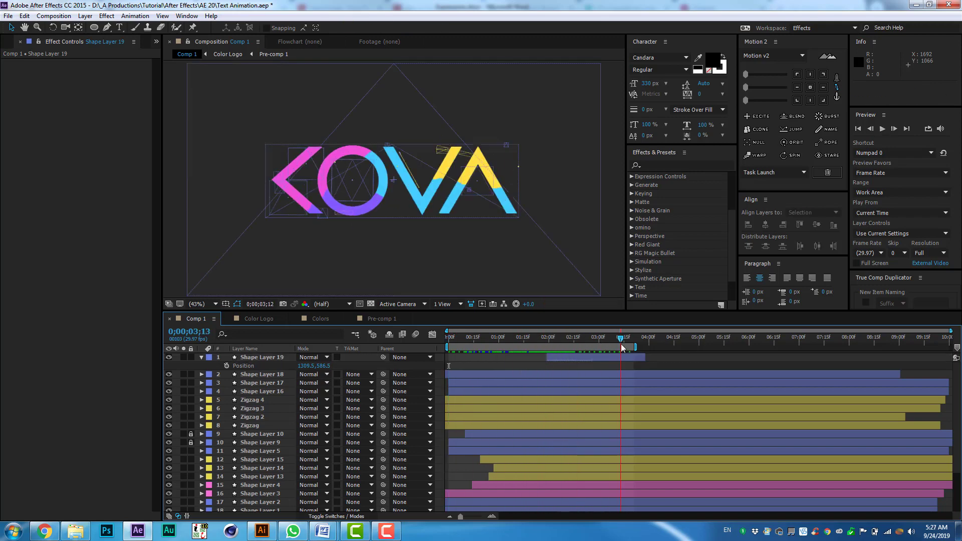
key(ctrl+t)
click(263, 118)
click(187, 263)
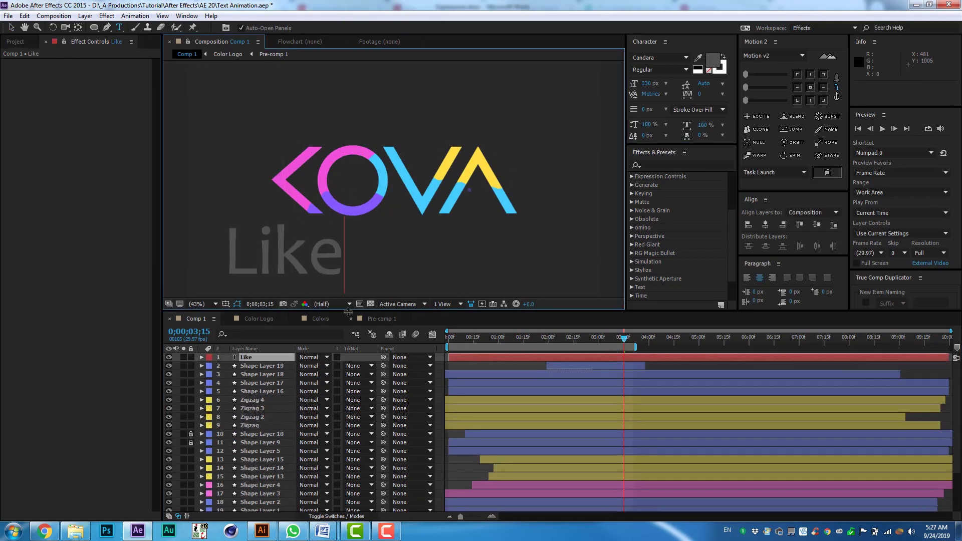
text(Like if you Like)
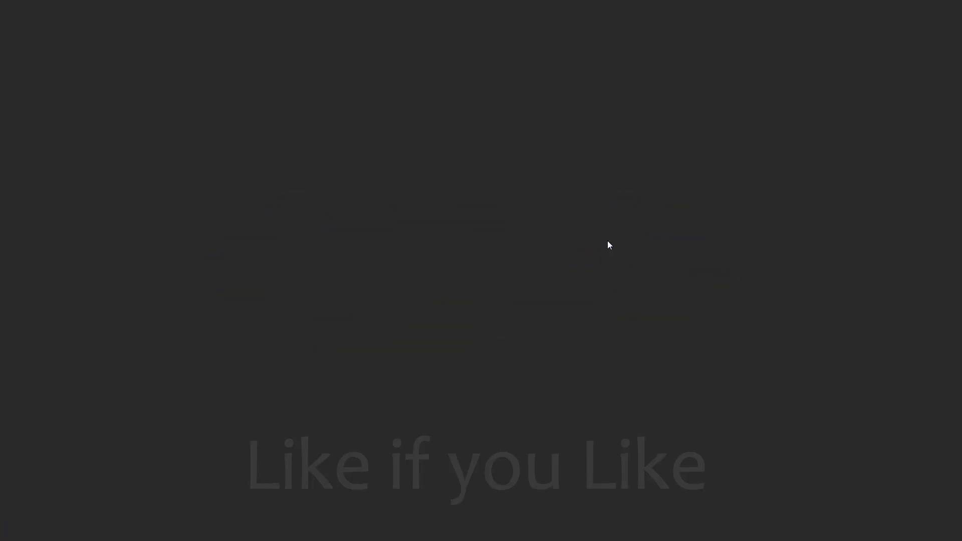
Play the finished Comp 1 KOVA animation as a full-screen preview
key(space)
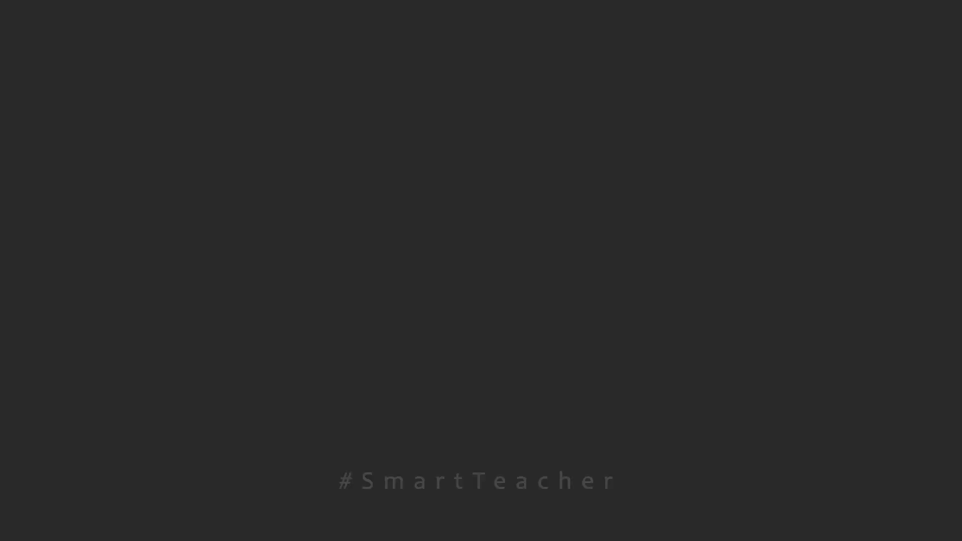